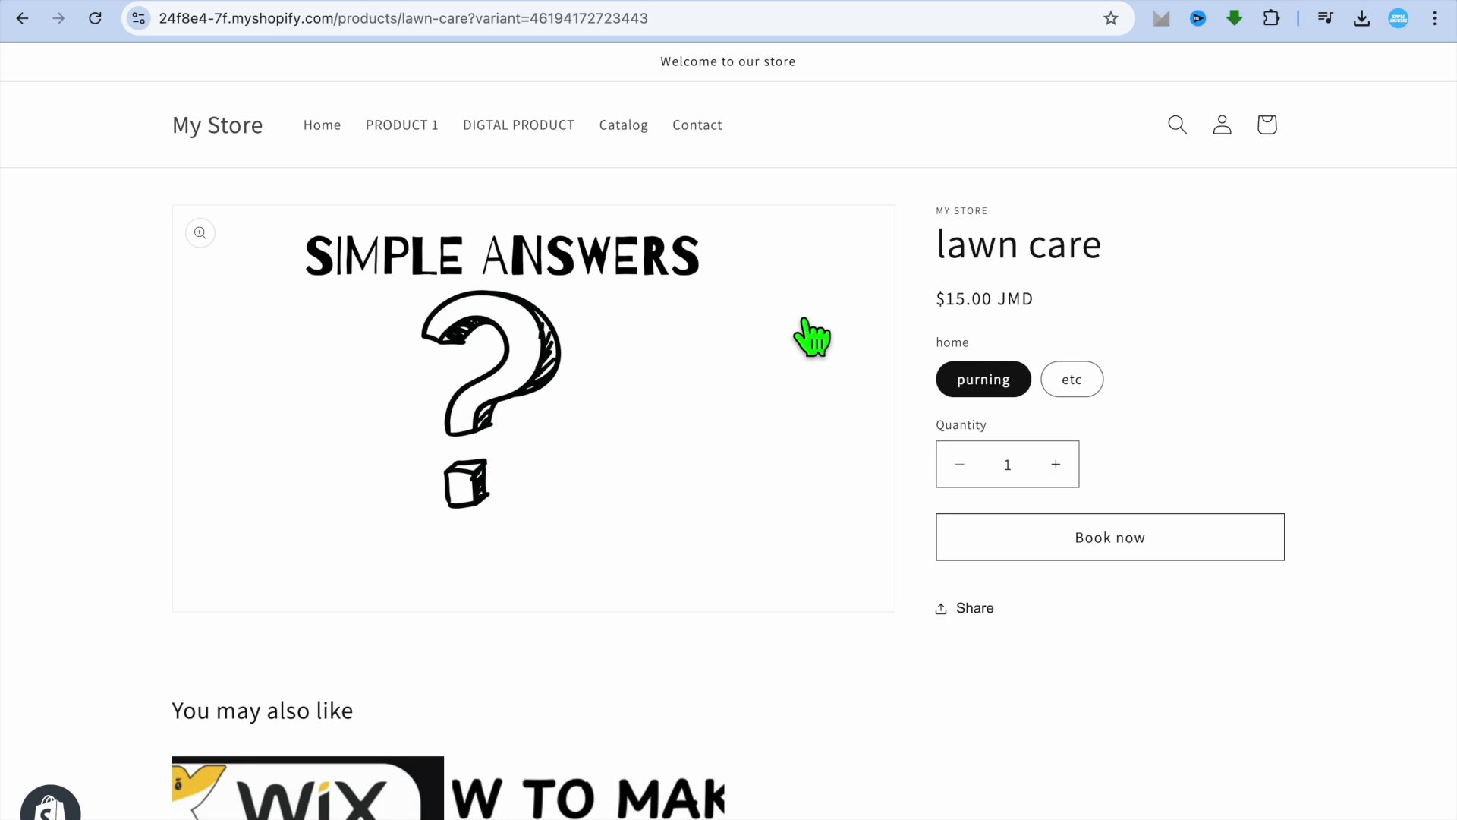
- Switch between the purning and etc variants to compare images and prices, then open the booking calendar
scroll(812, 338, "down", 1)
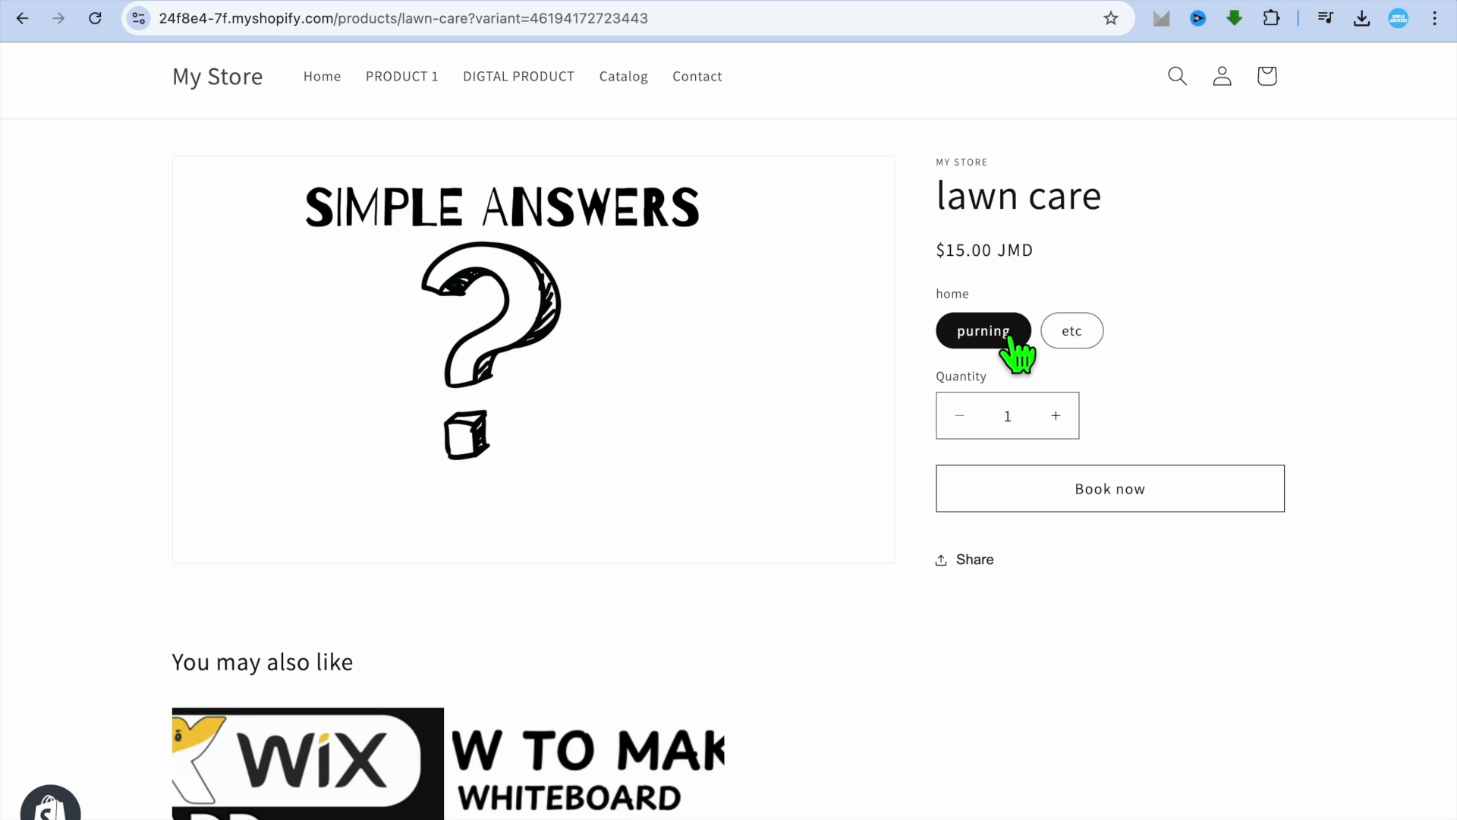
left_click(1098, 339)
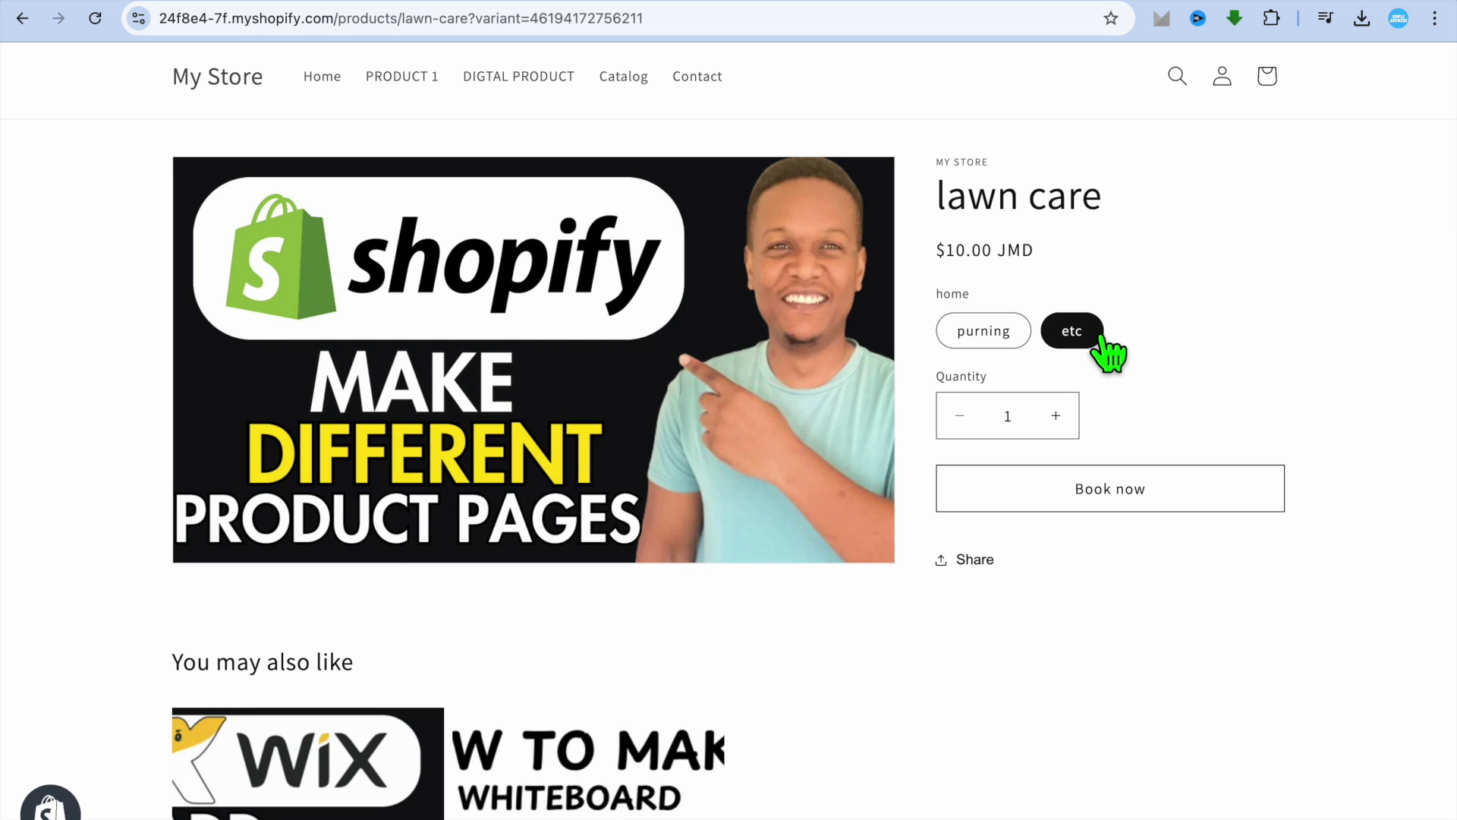
left_click(996, 338)
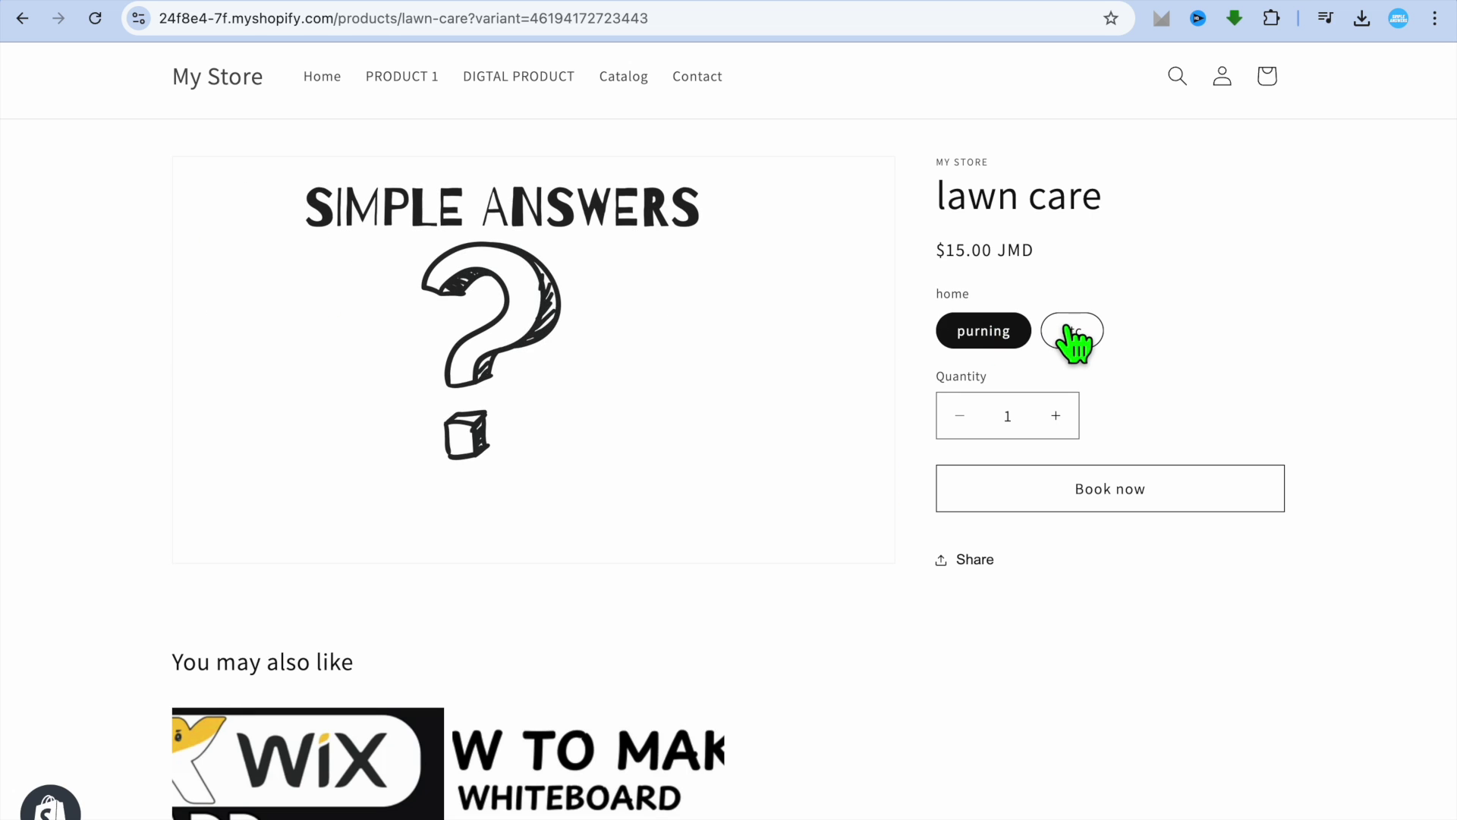
left_click(1076, 340)
left_click(977, 341)
left_click(1064, 338)
left_click(974, 339)
left_click(1067, 338)
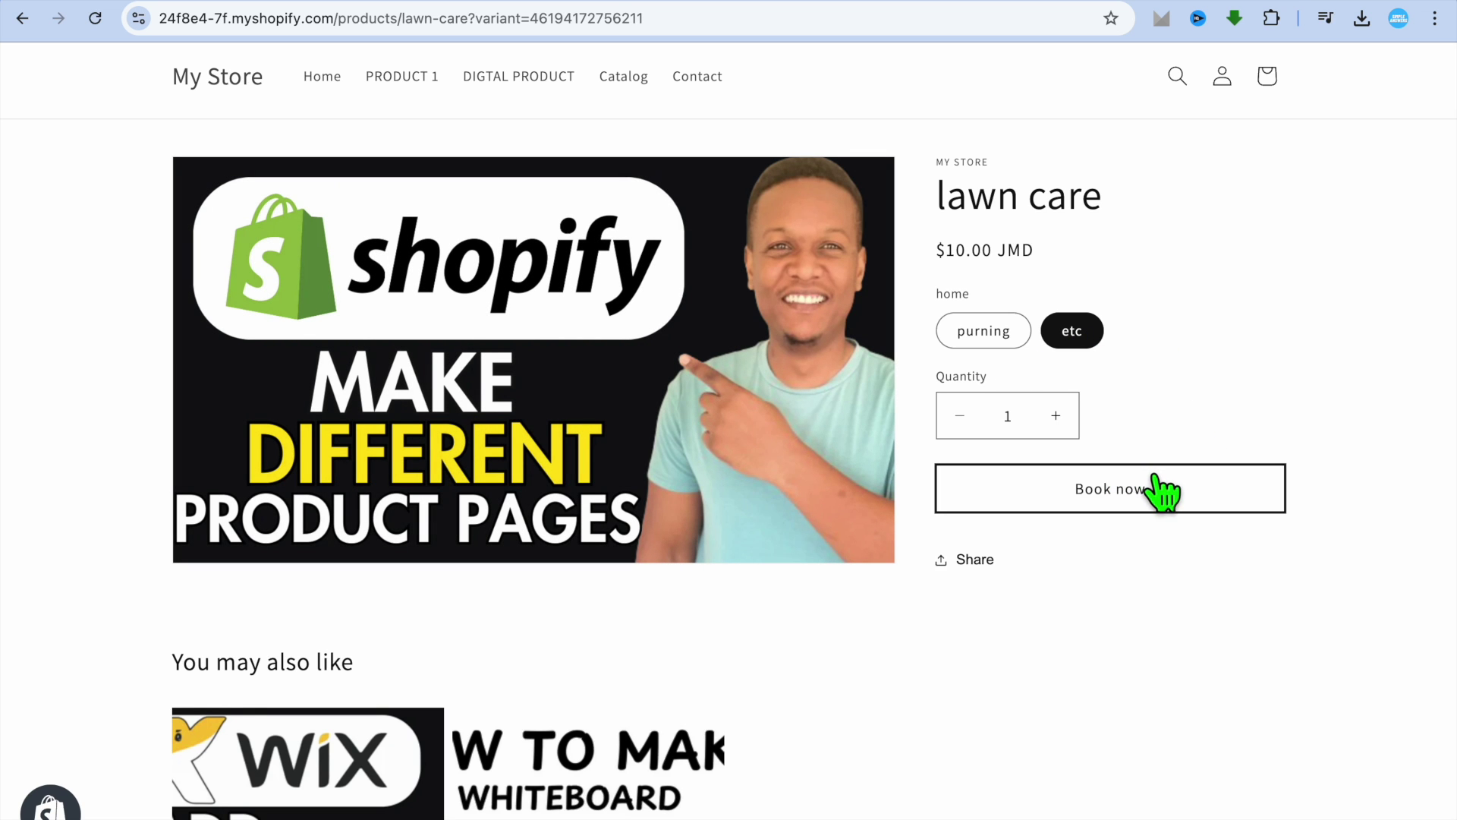
left_click(1114, 489)
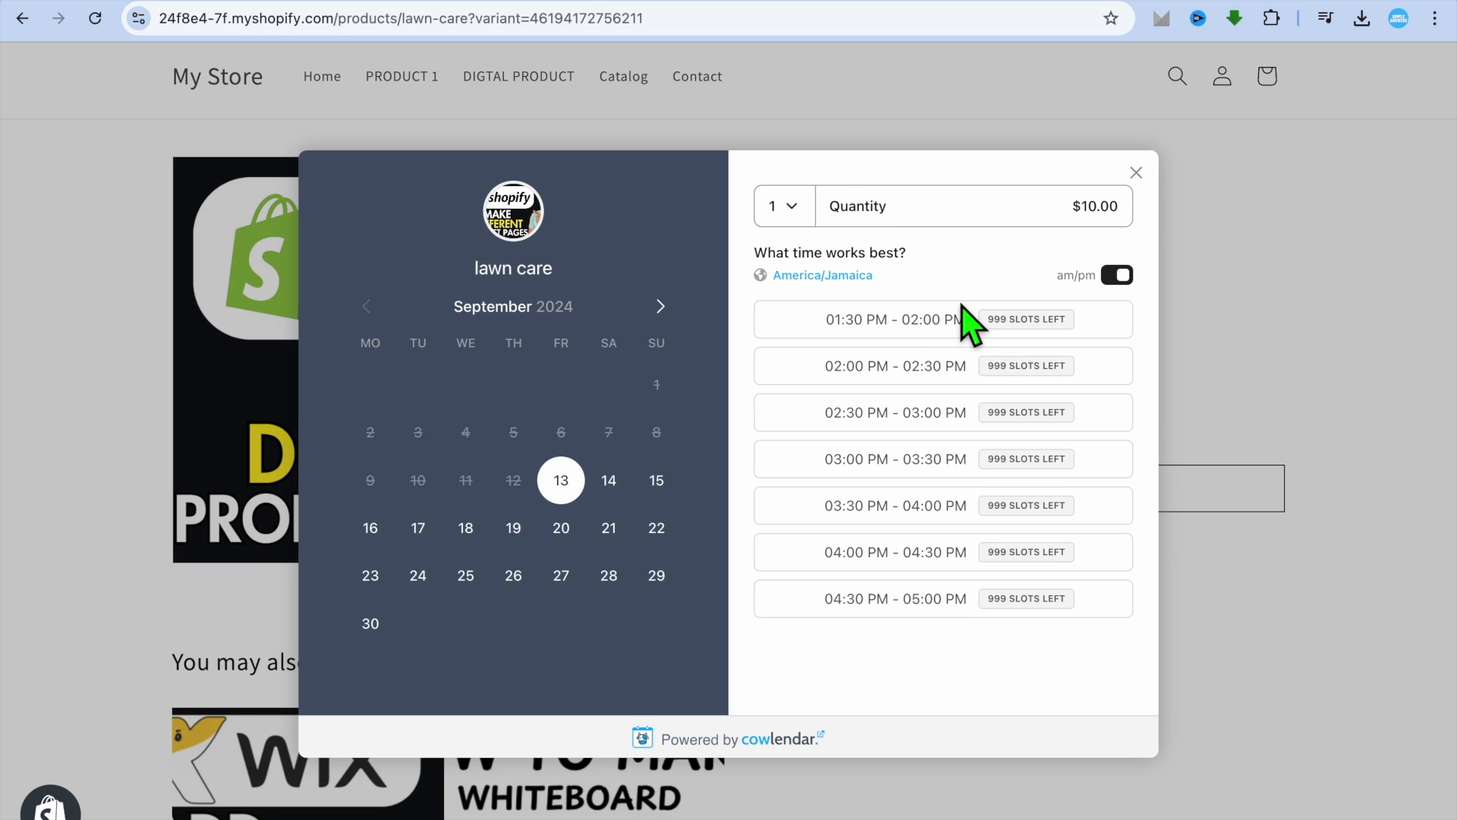
left_click(608, 489)
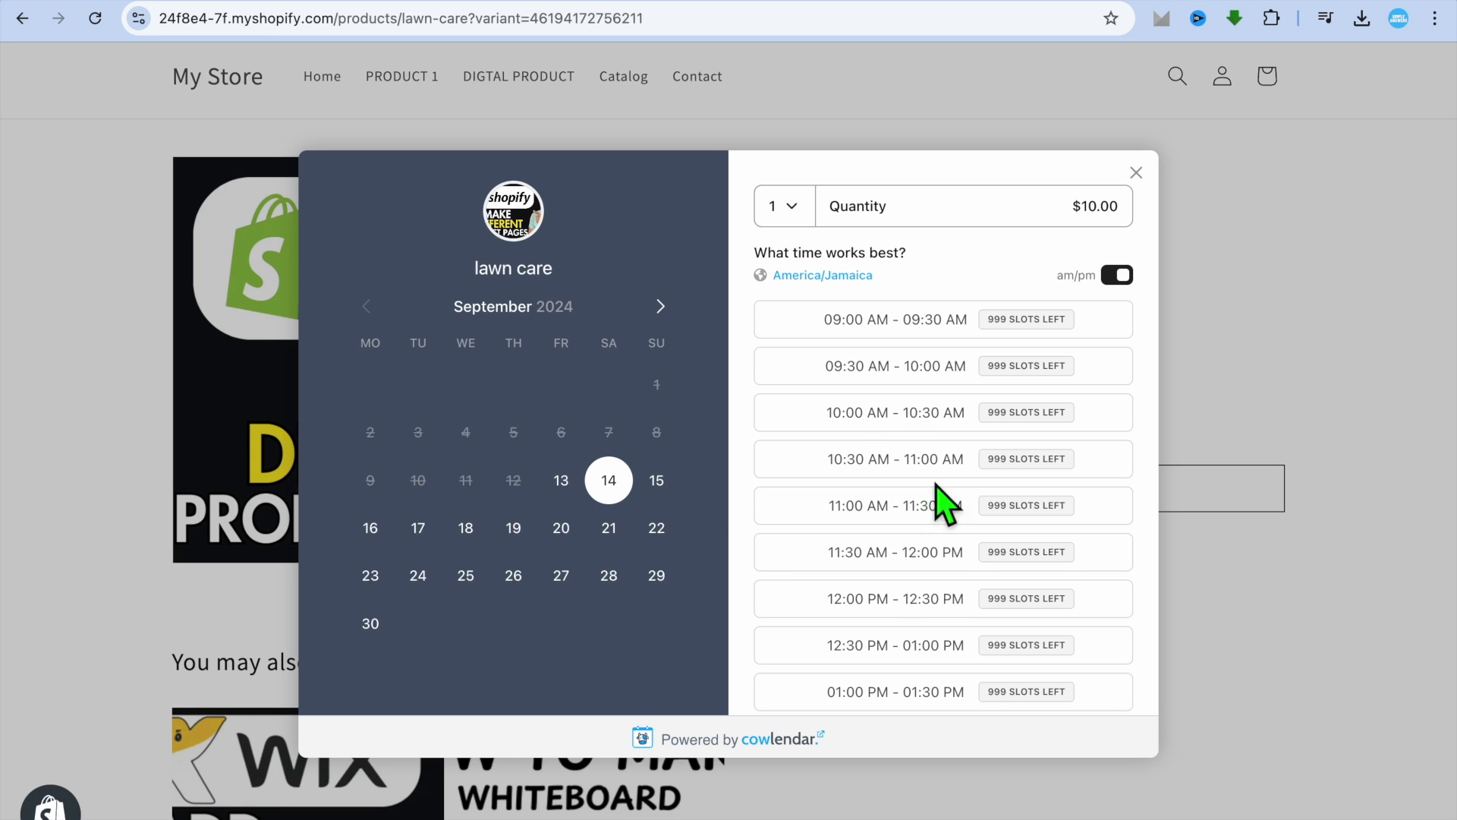
left_click(904, 416)
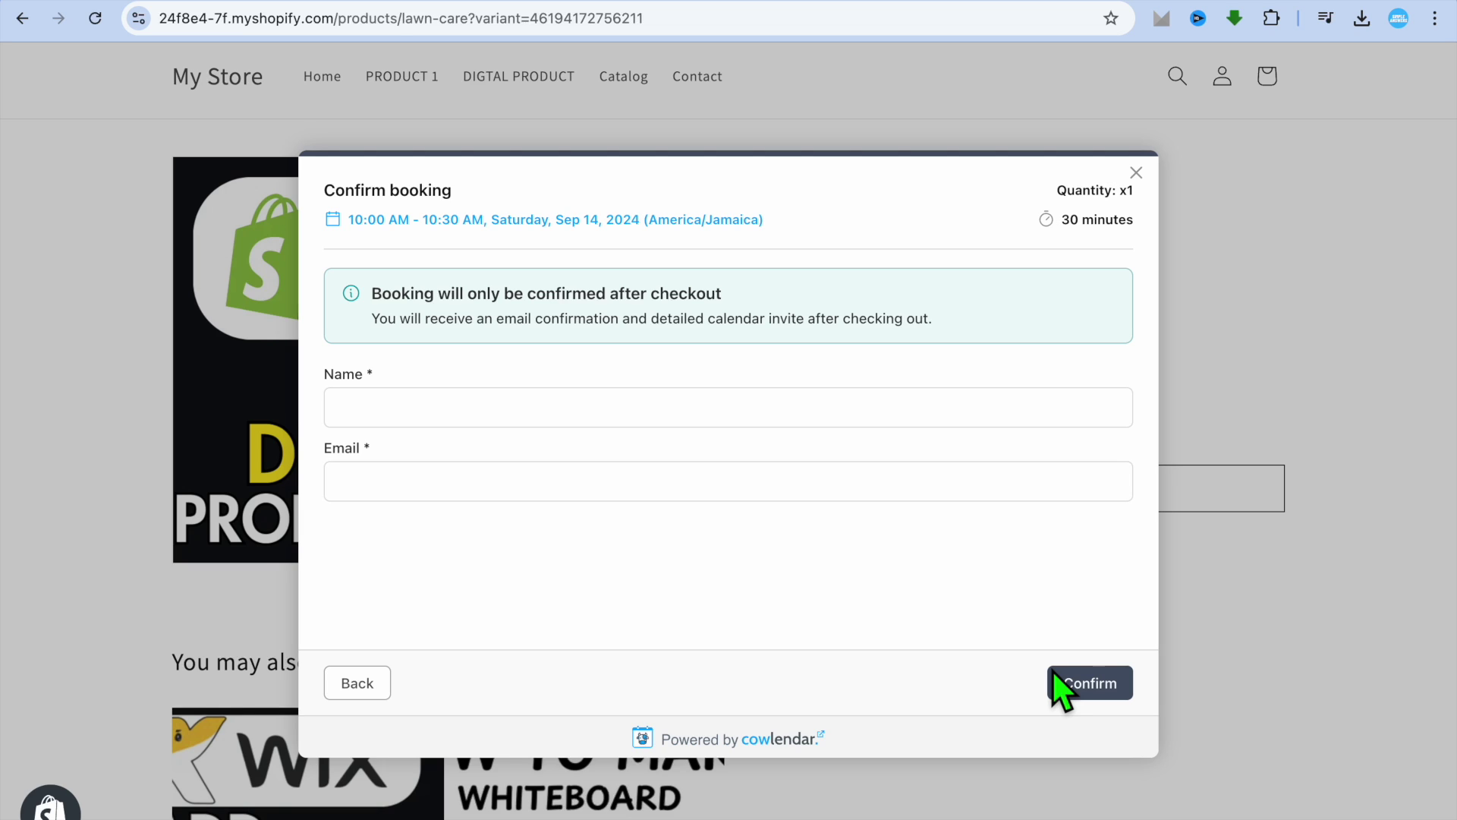
left_click(1139, 179)
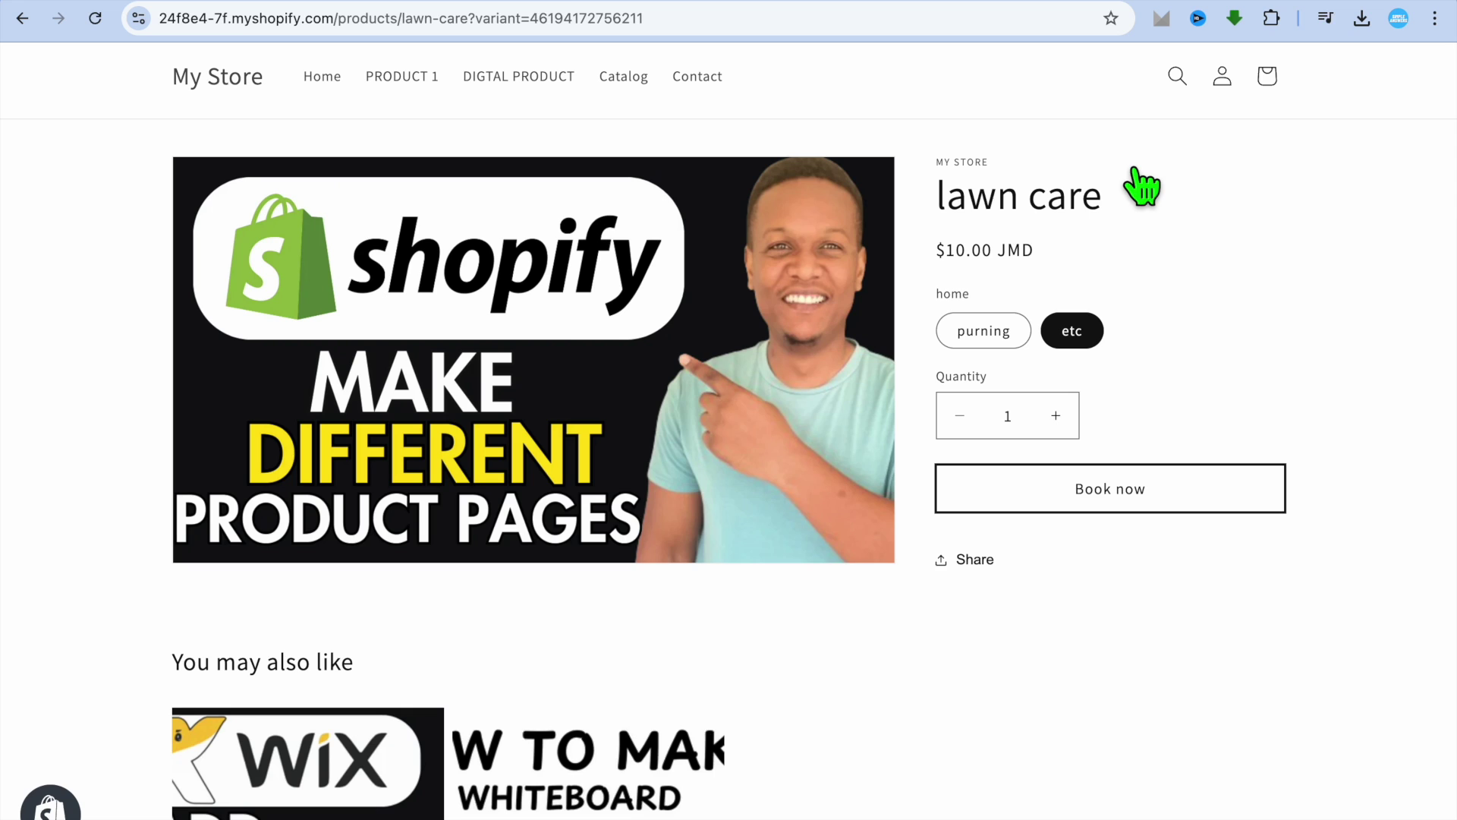
left_click(1264, 3)
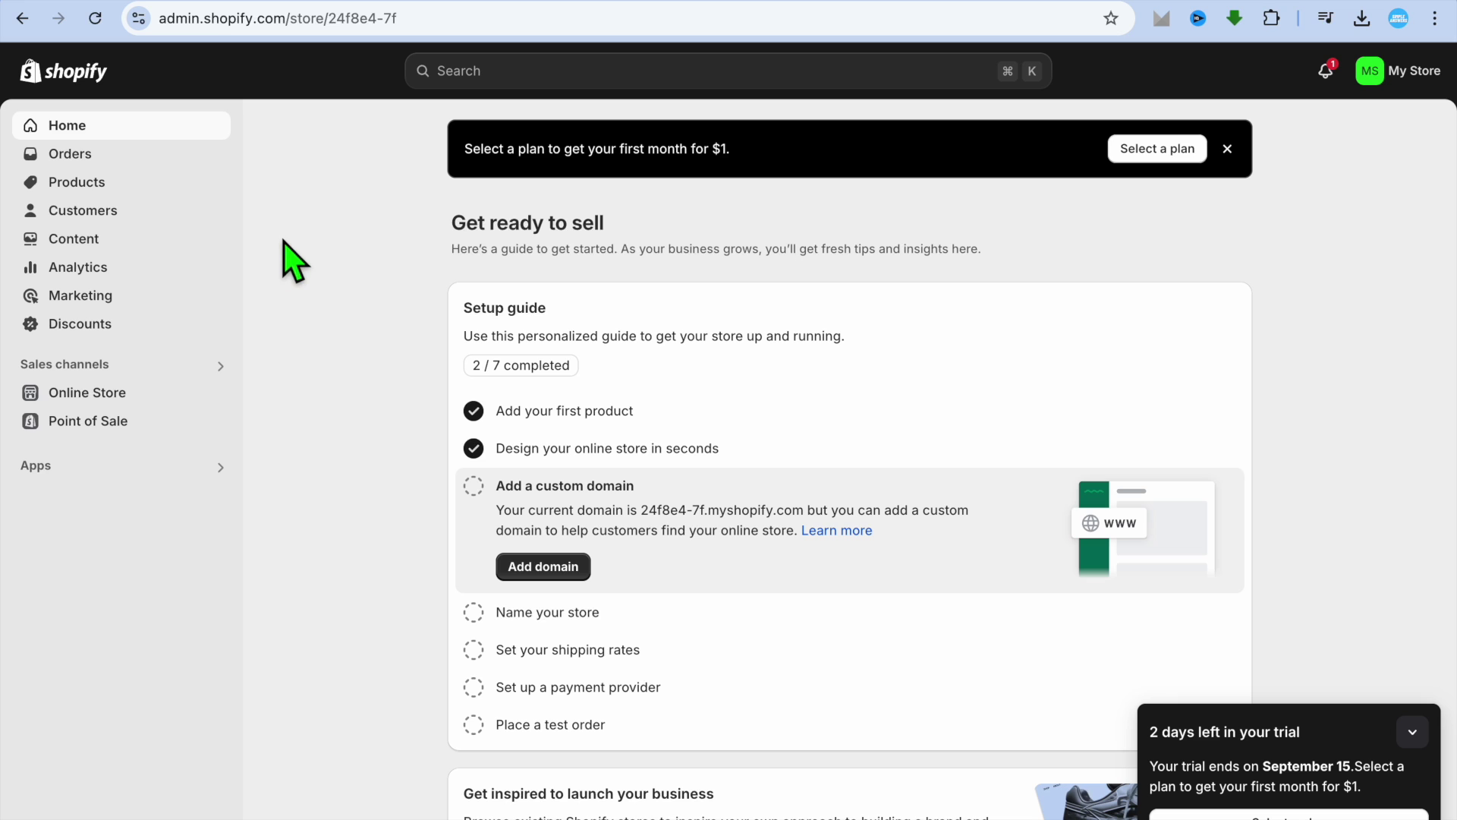
- Go to Products in the admin and start a new product with Add product
left_click(94, 182)
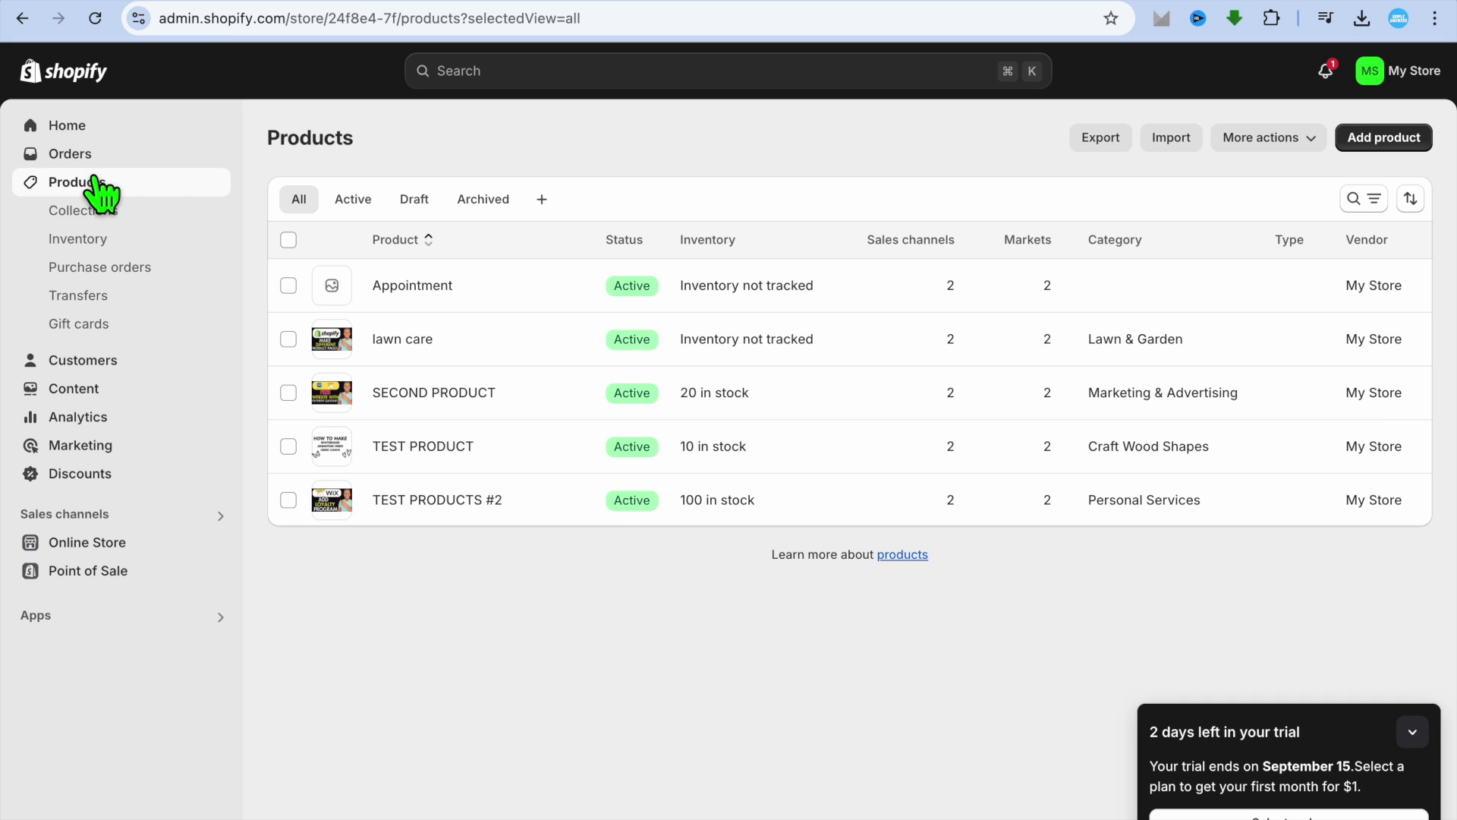
left_click(1389, 144)
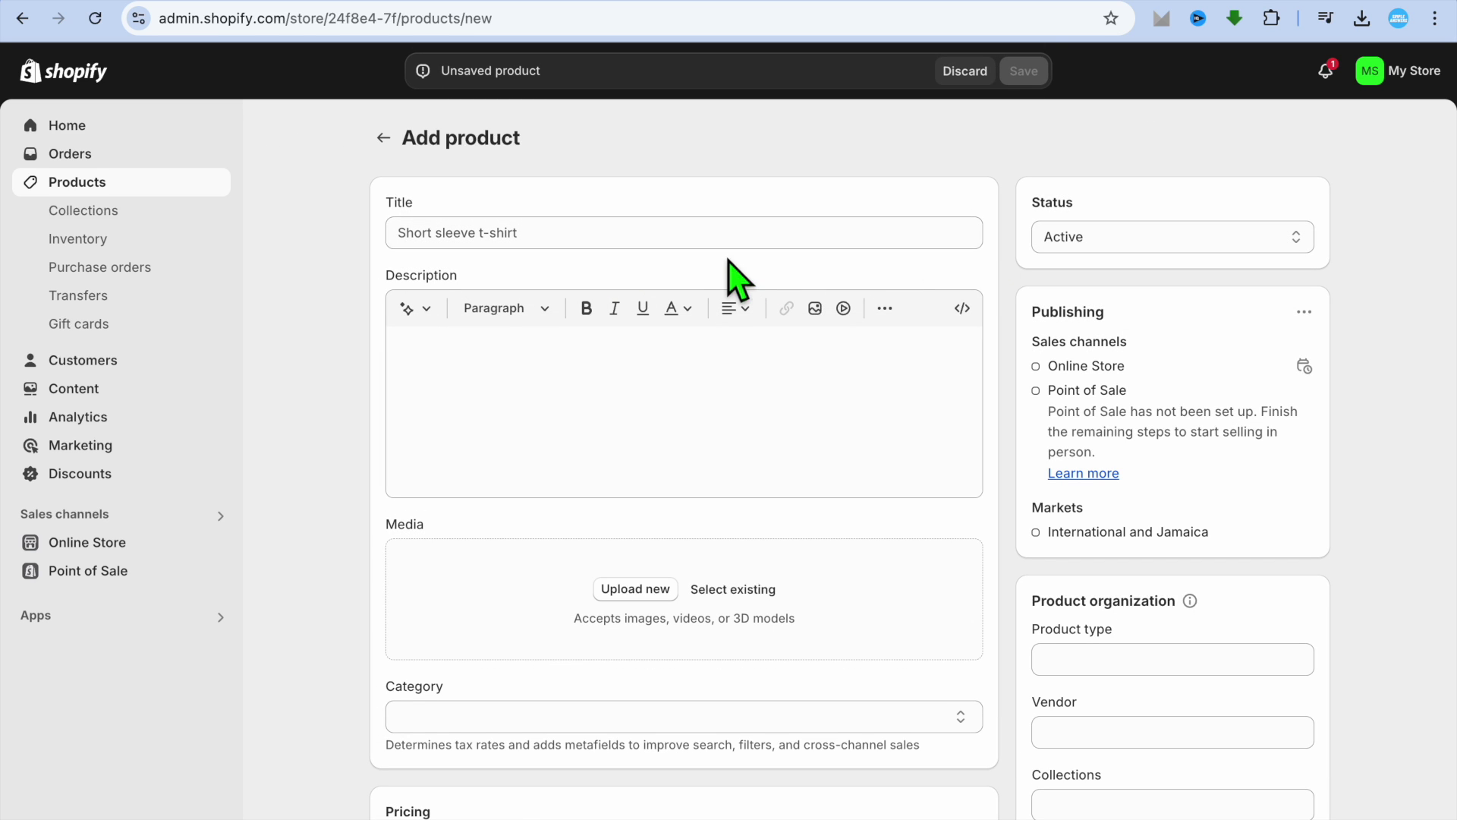
left_click(667, 242)
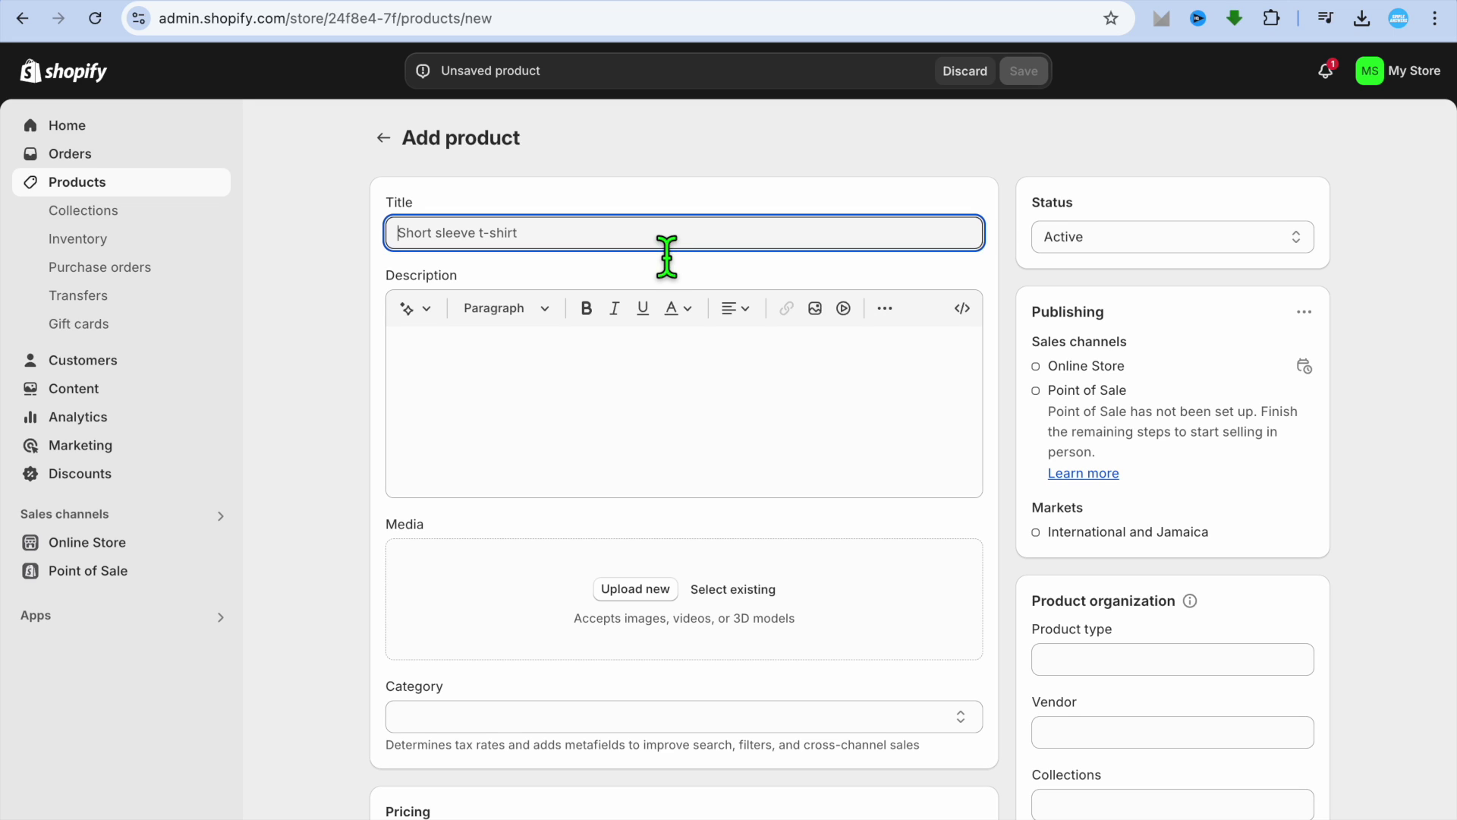
- Title the new product LAWN CARE and move into the description area
type("LAWN CARE")
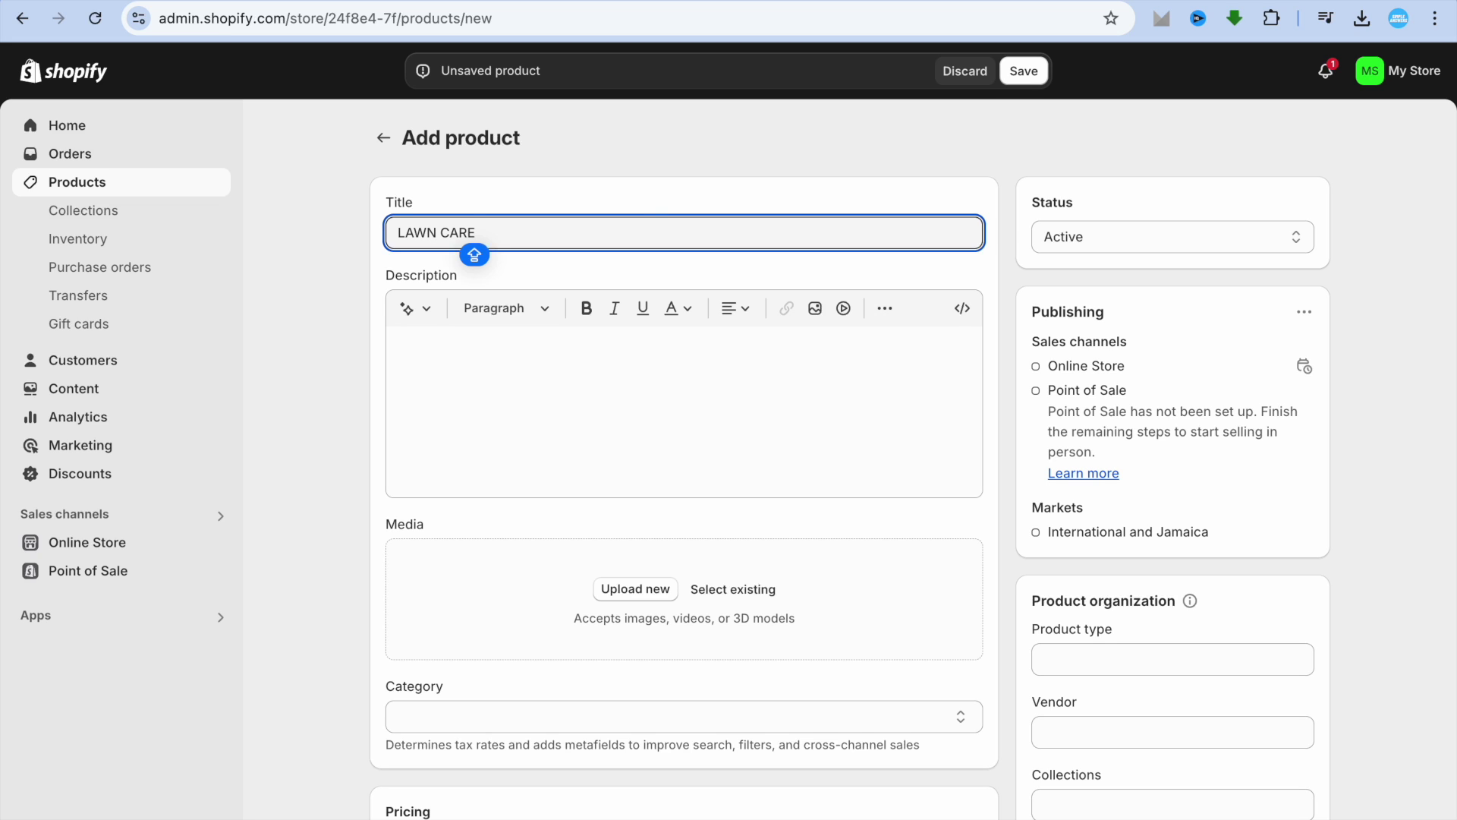
left_click(473, 378)
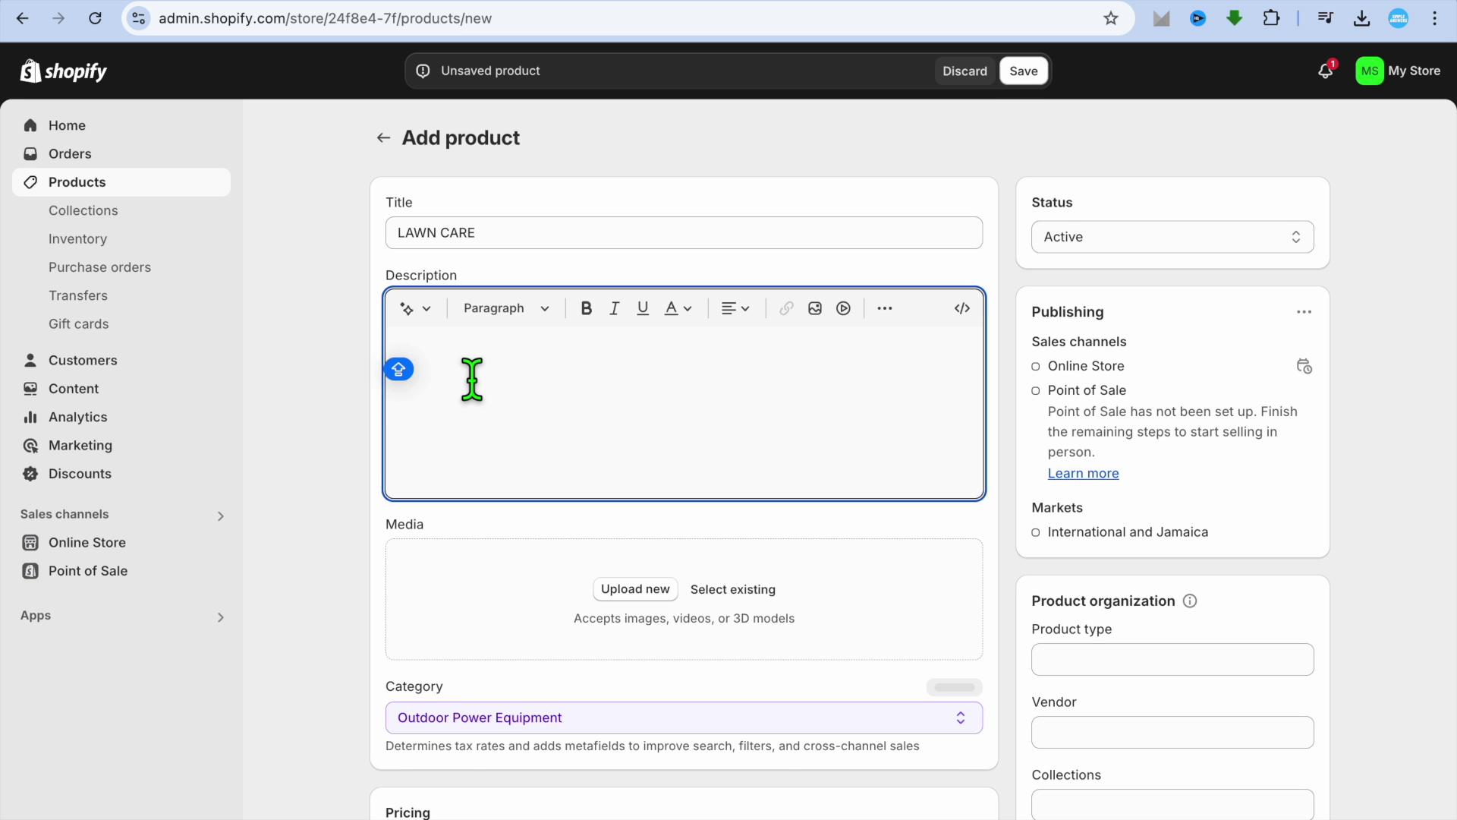
scroll(471, 380, "down", 3)
scroll(469, 382, "up", 1)
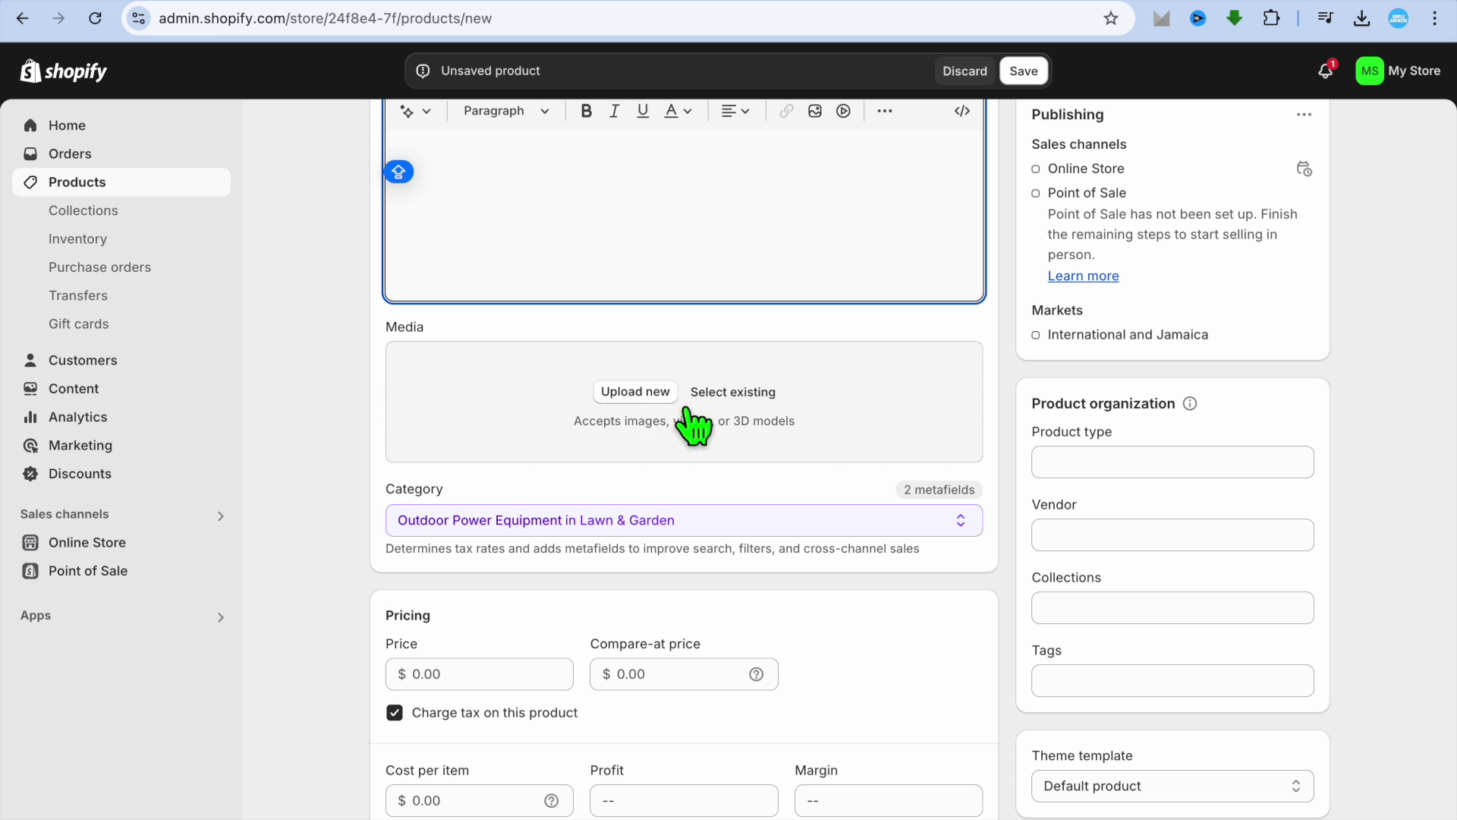
- Upload the Copy of Blue Modern Eye Catching Vlog thumbnail PNG from Downloads as product media
left_click(640, 393)
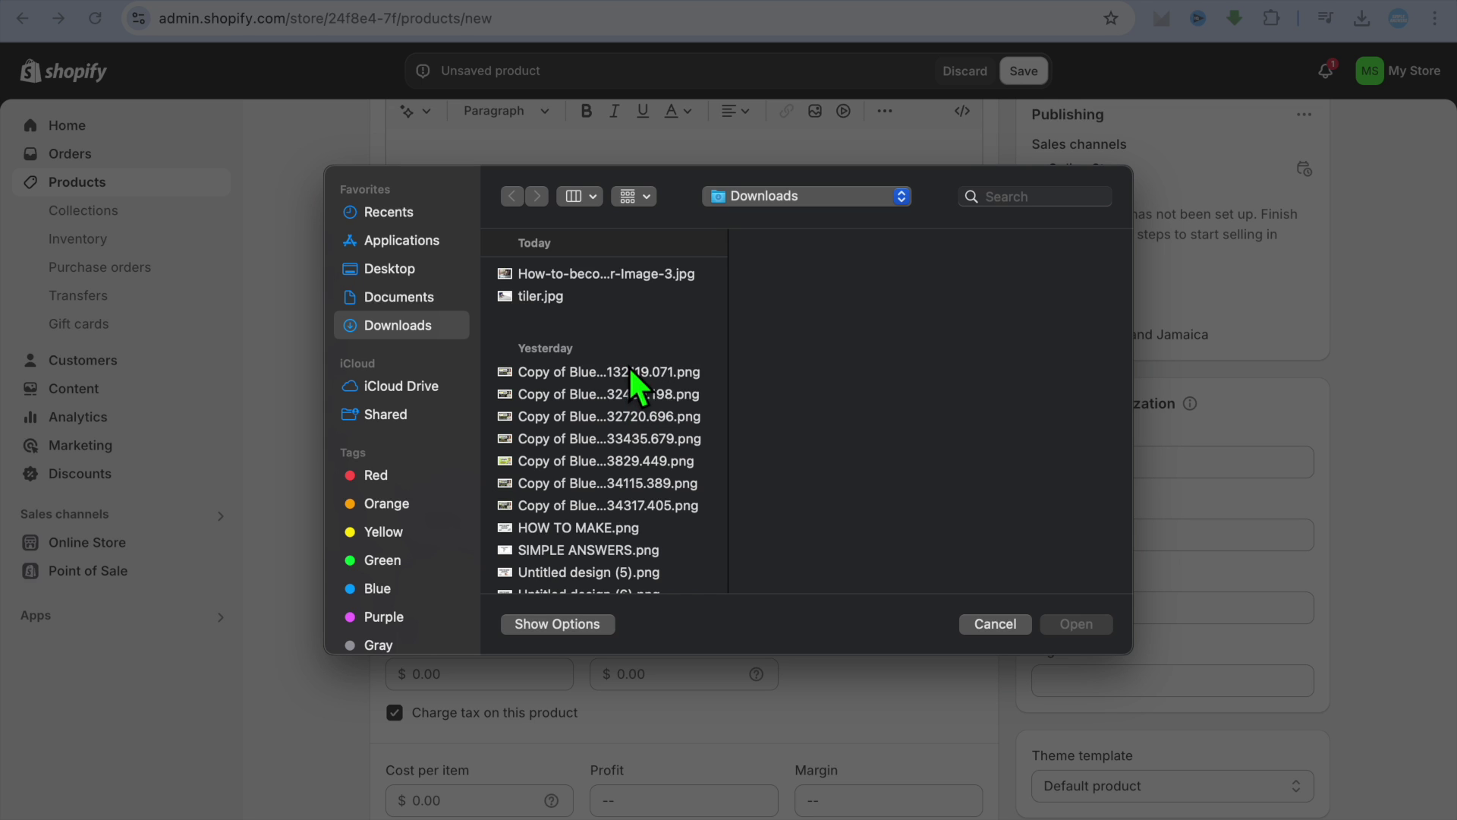
left_click(612, 398)
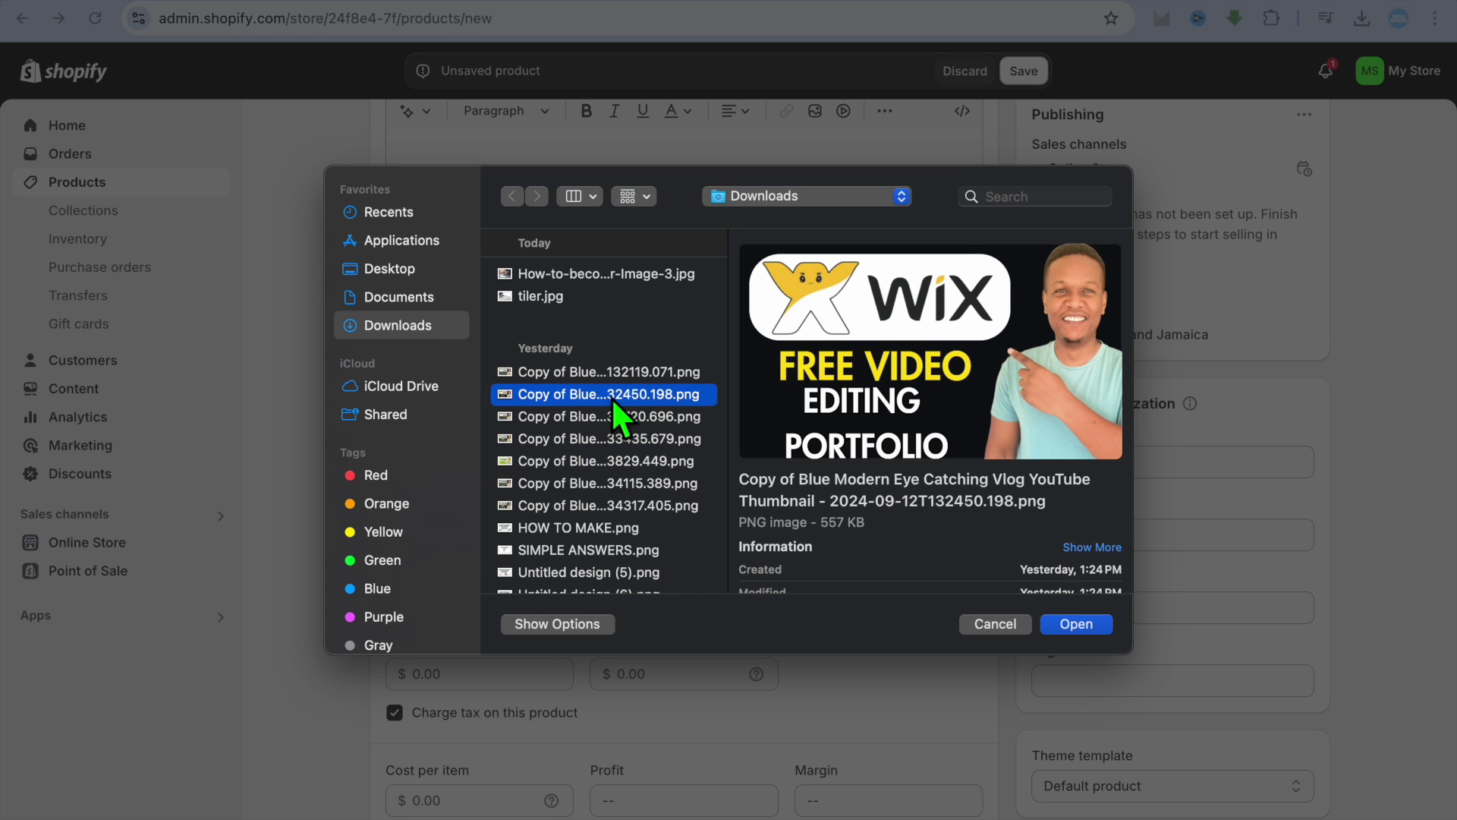
left_click(1093, 628)
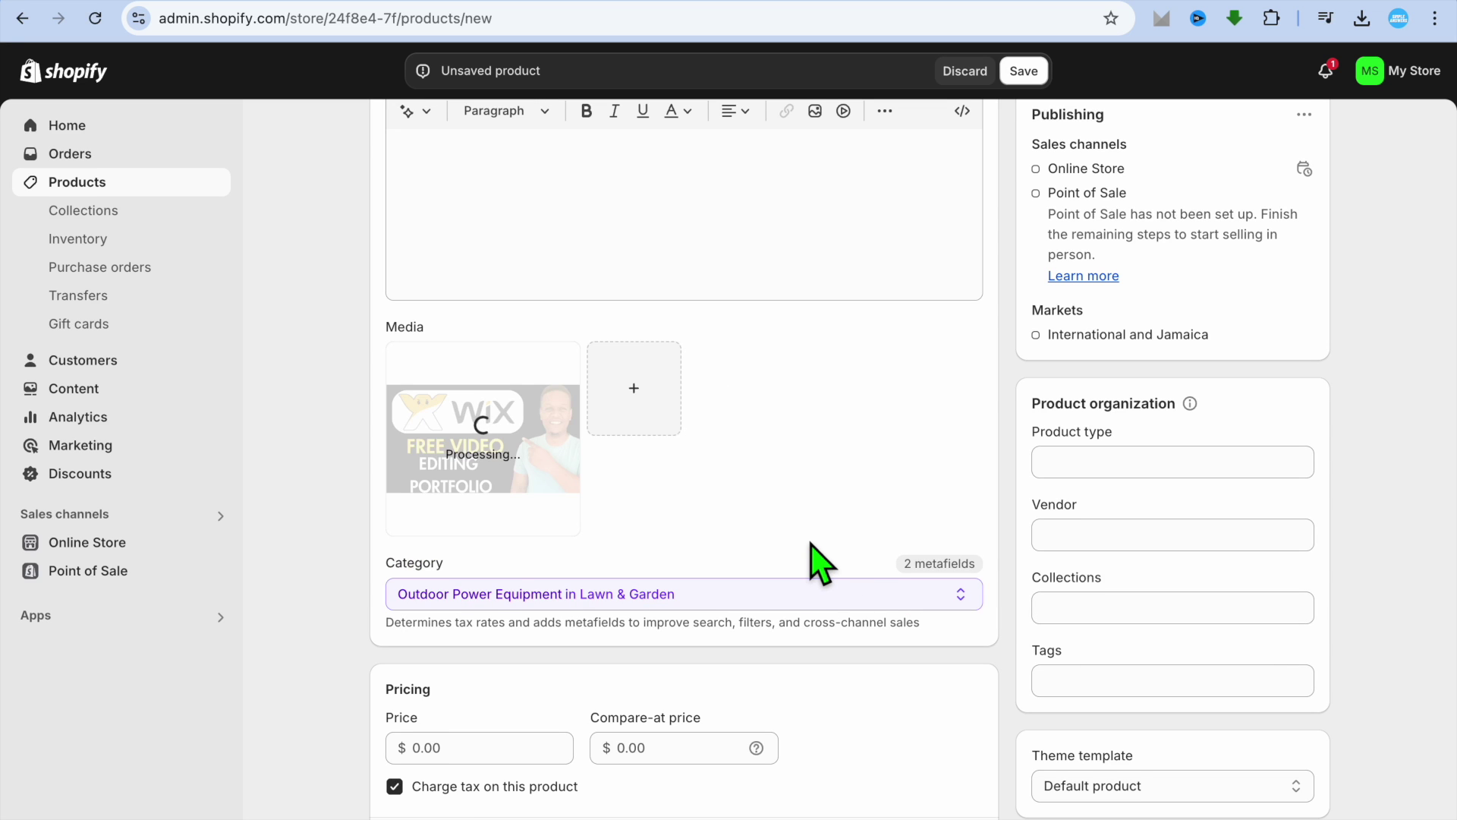
scroll(813, 562, "down", 6)
scroll(813, 559, "up", 3)
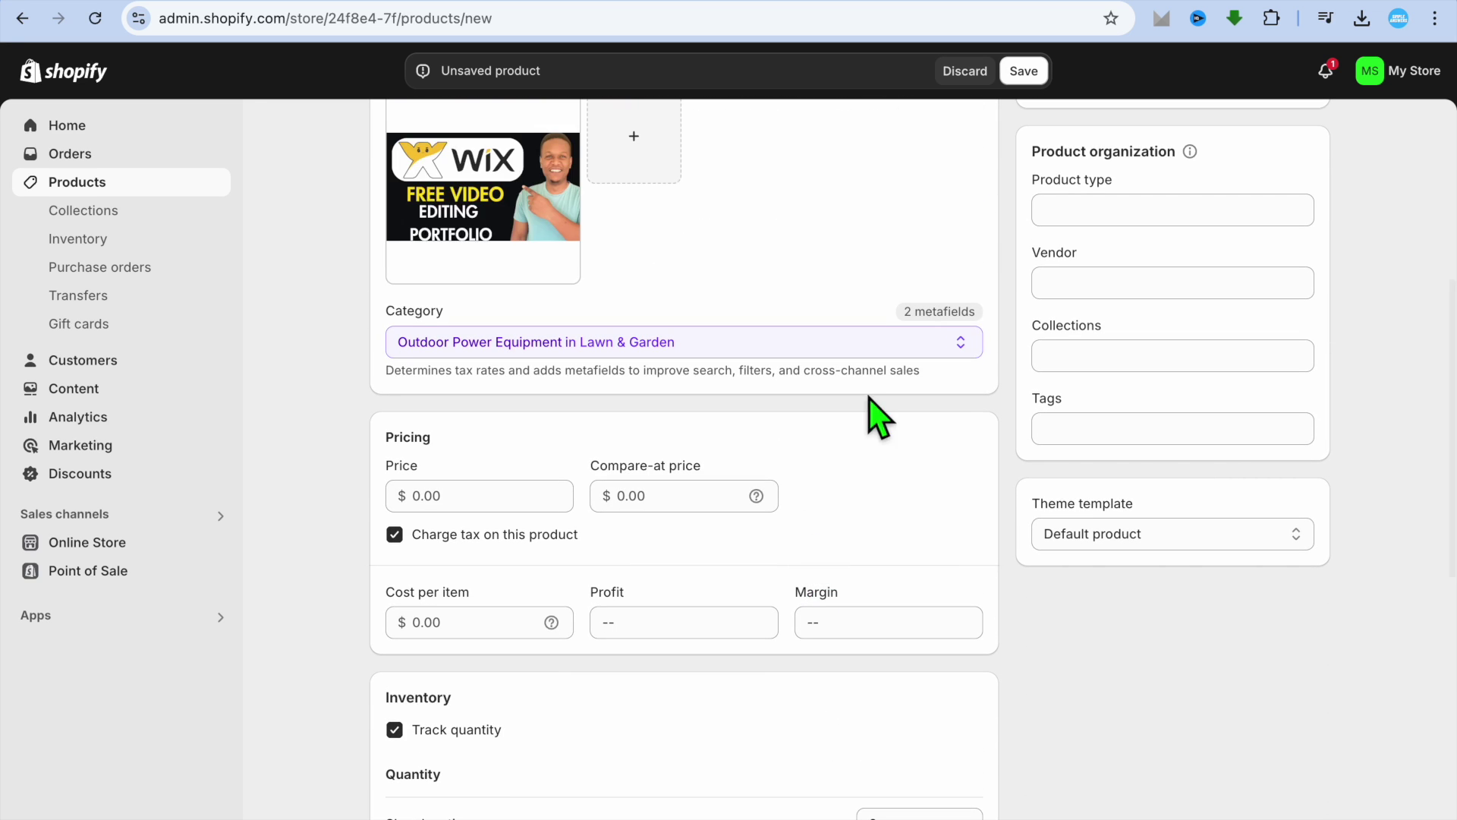
left_click(810, 346)
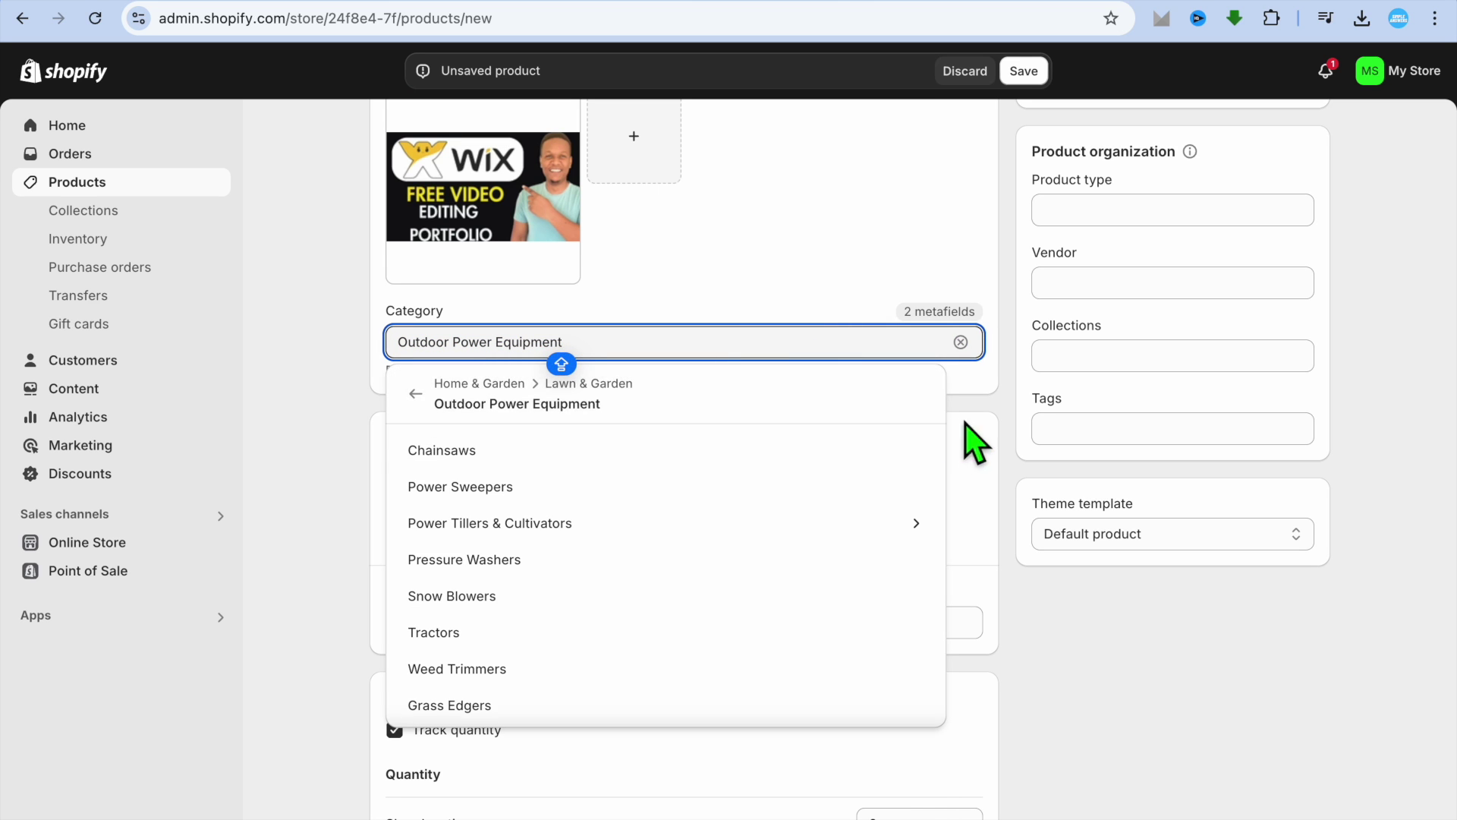
- Set the category to Marketing & Advertising and the price to 100
left_click(996, 419)
scroll(999, 421, "down", 3)
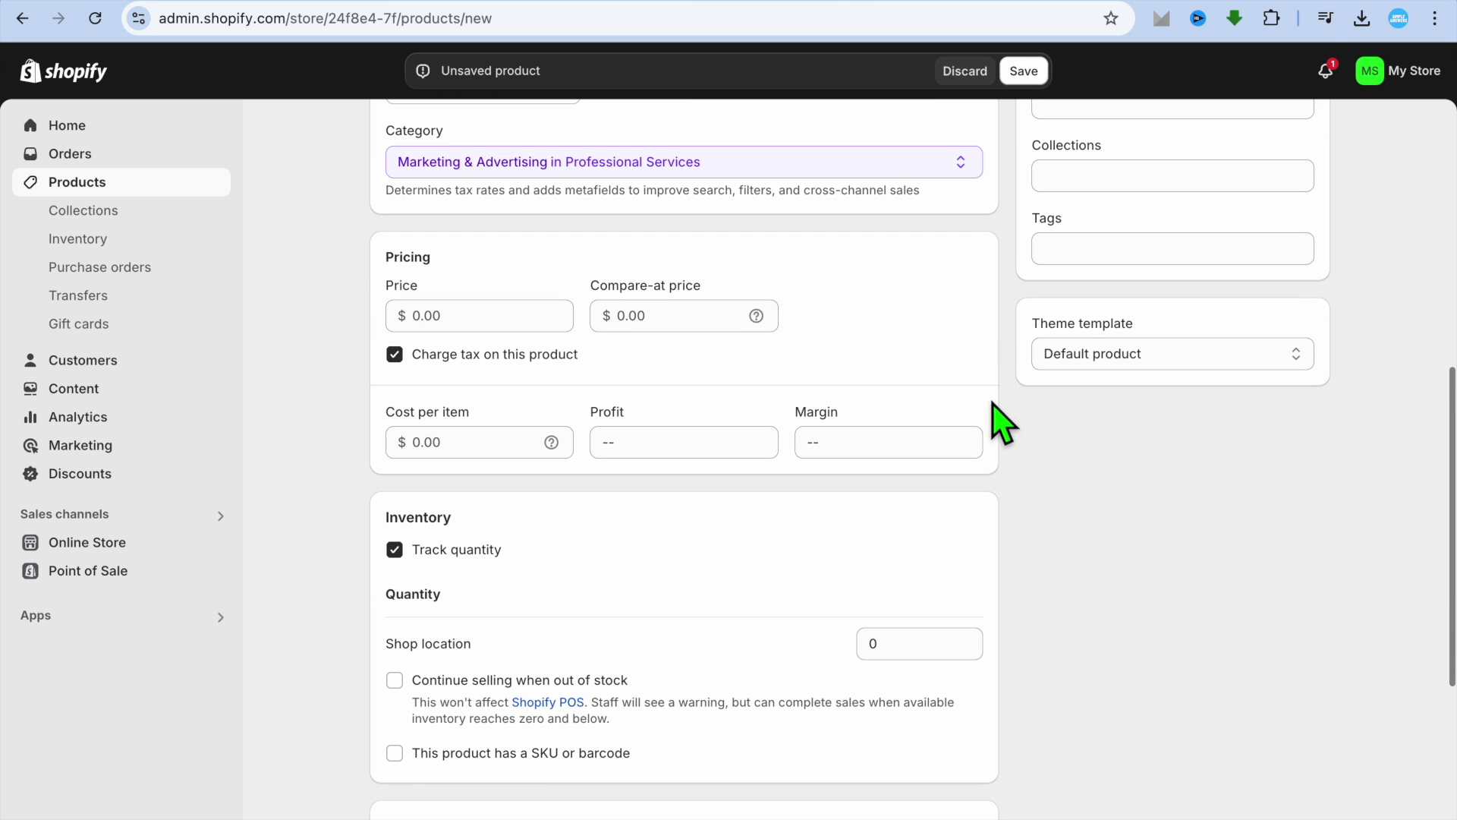
left_click(479, 327)
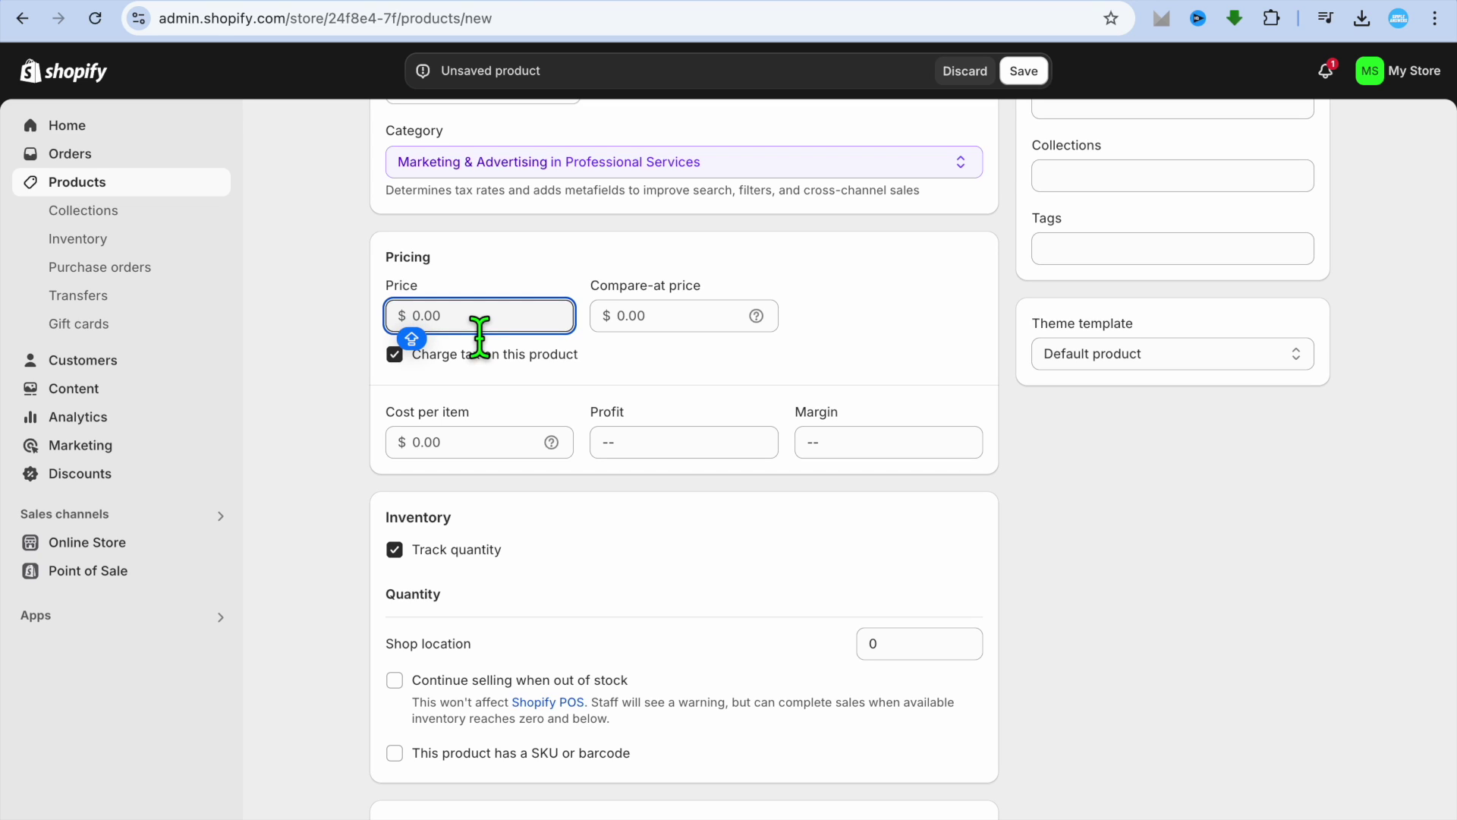
type("100")
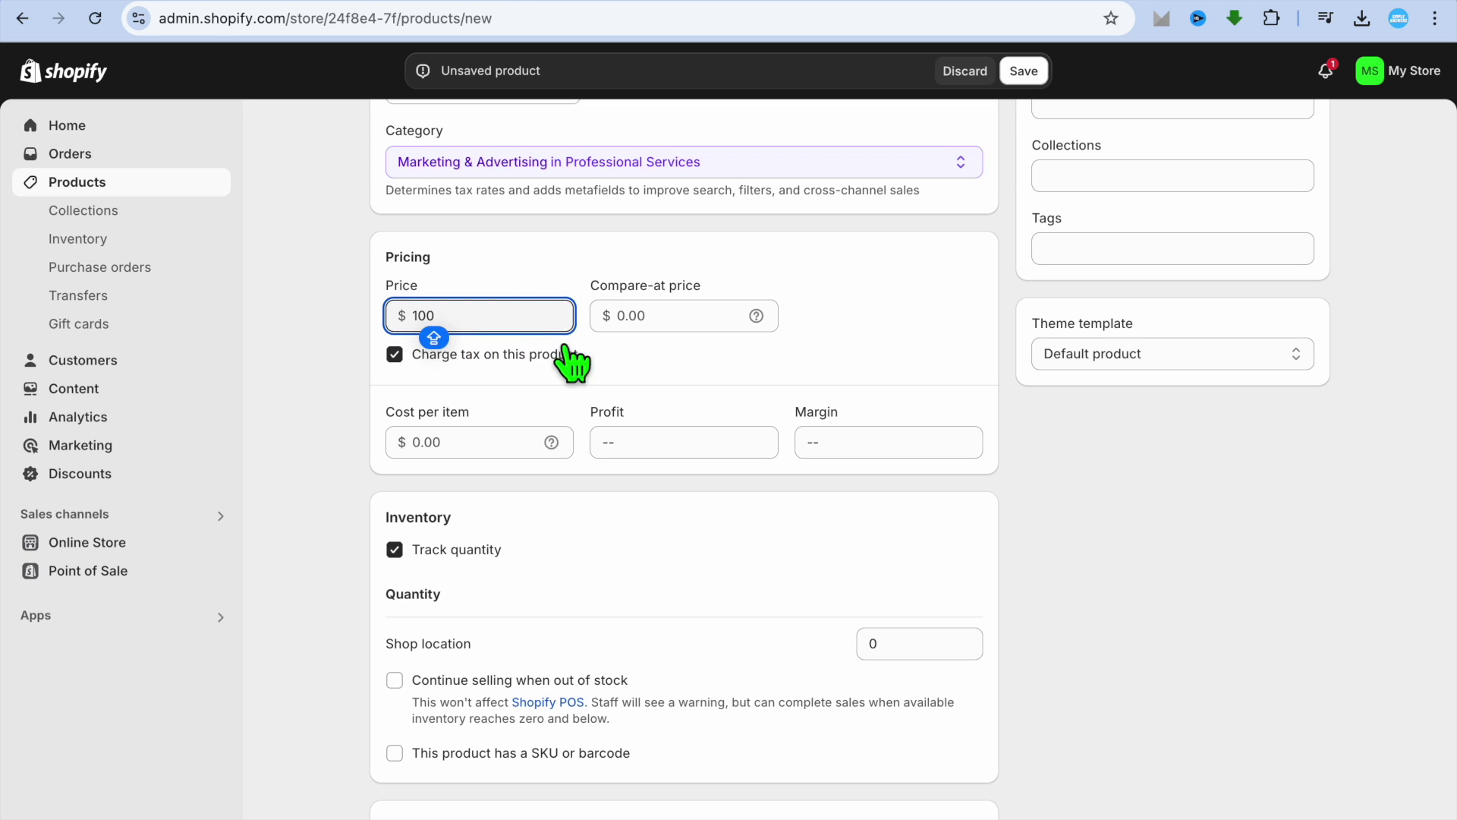
- Turn off inventory tracking and uncheck 'This is a physical product'
scroll(566, 394, "down", 1)
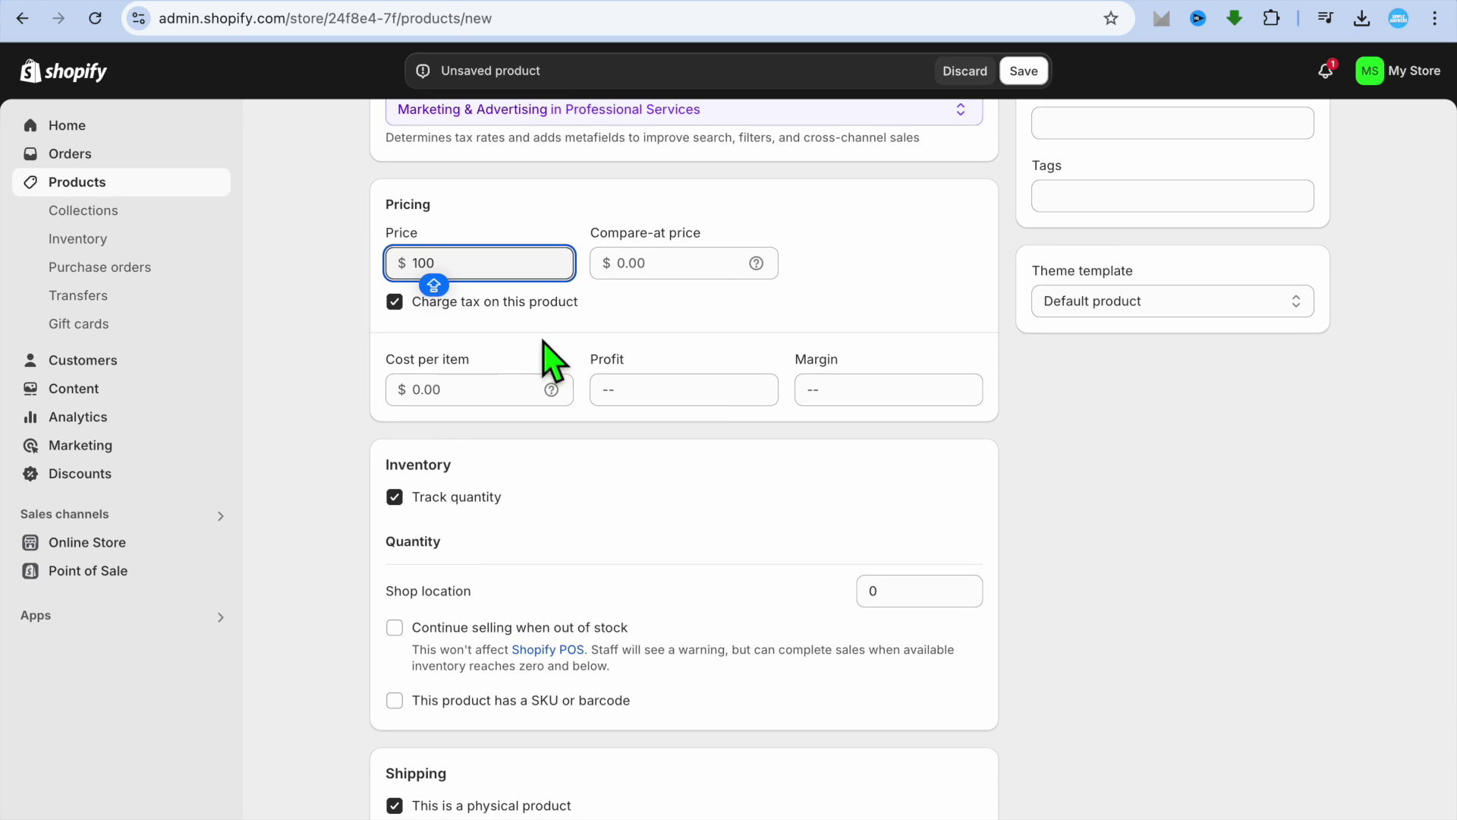
scroll(547, 315, "down", 3)
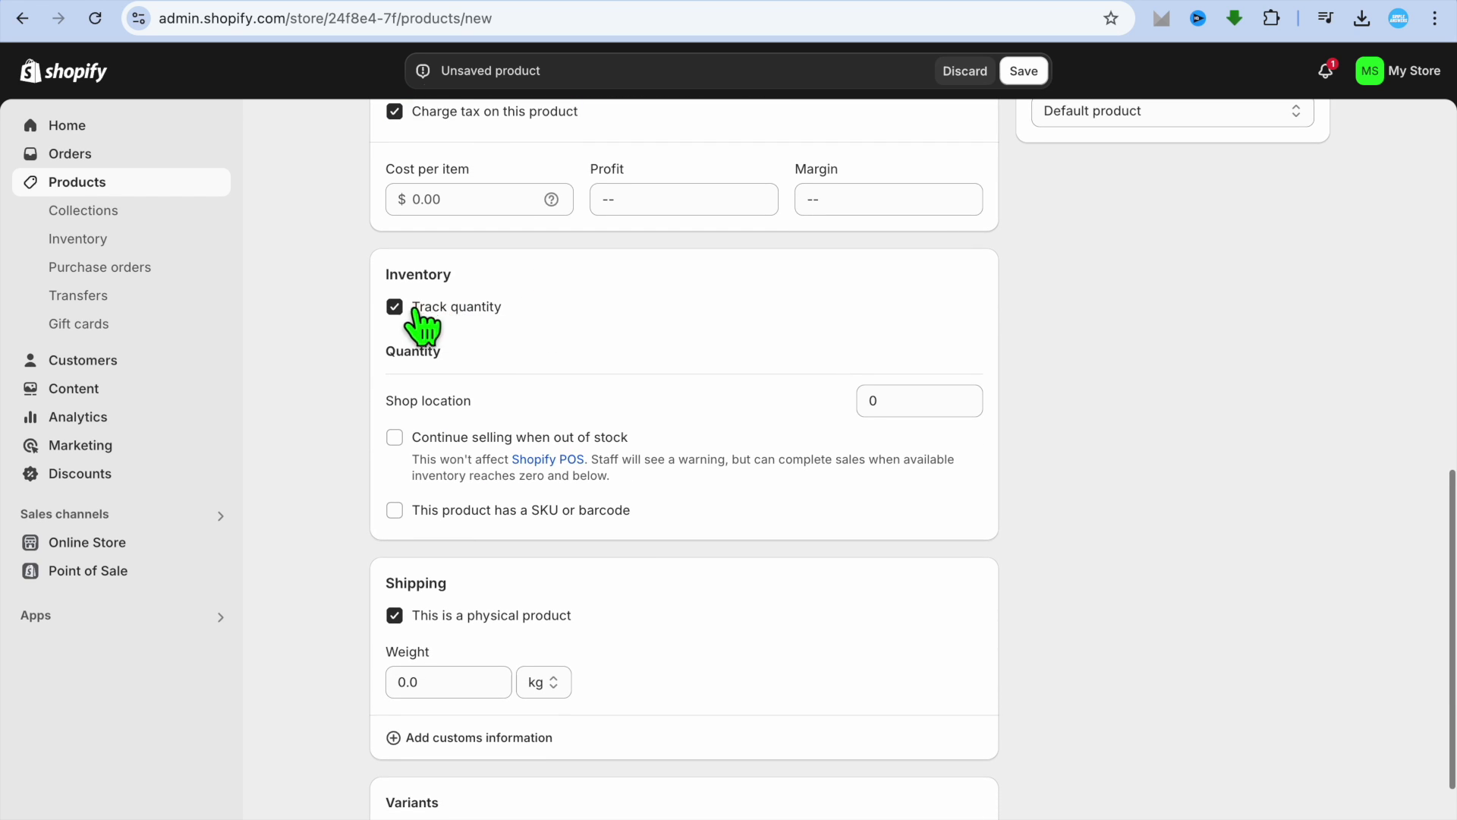
left_click(398, 308)
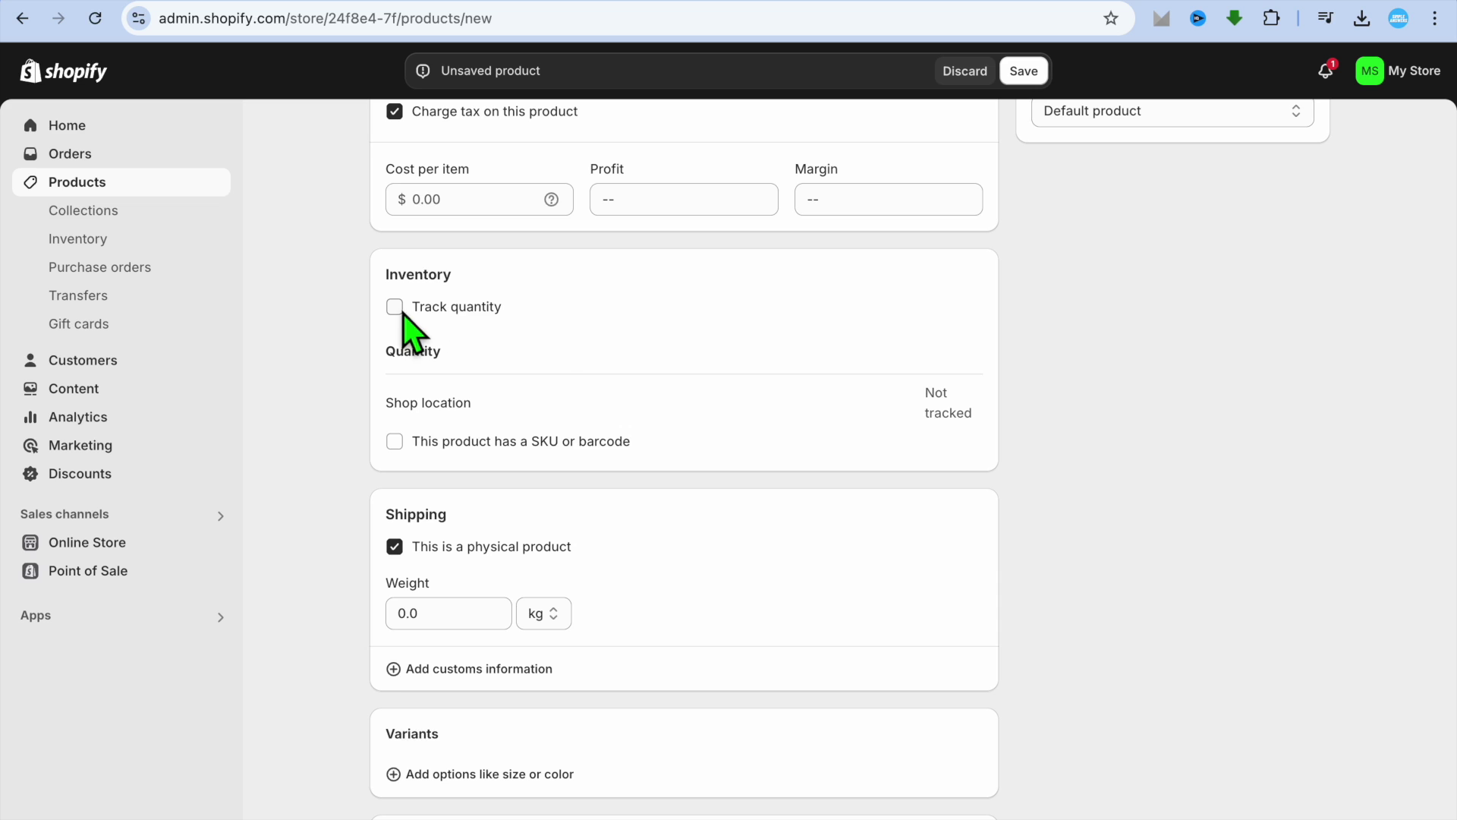
scroll(569, 363, "down", 2)
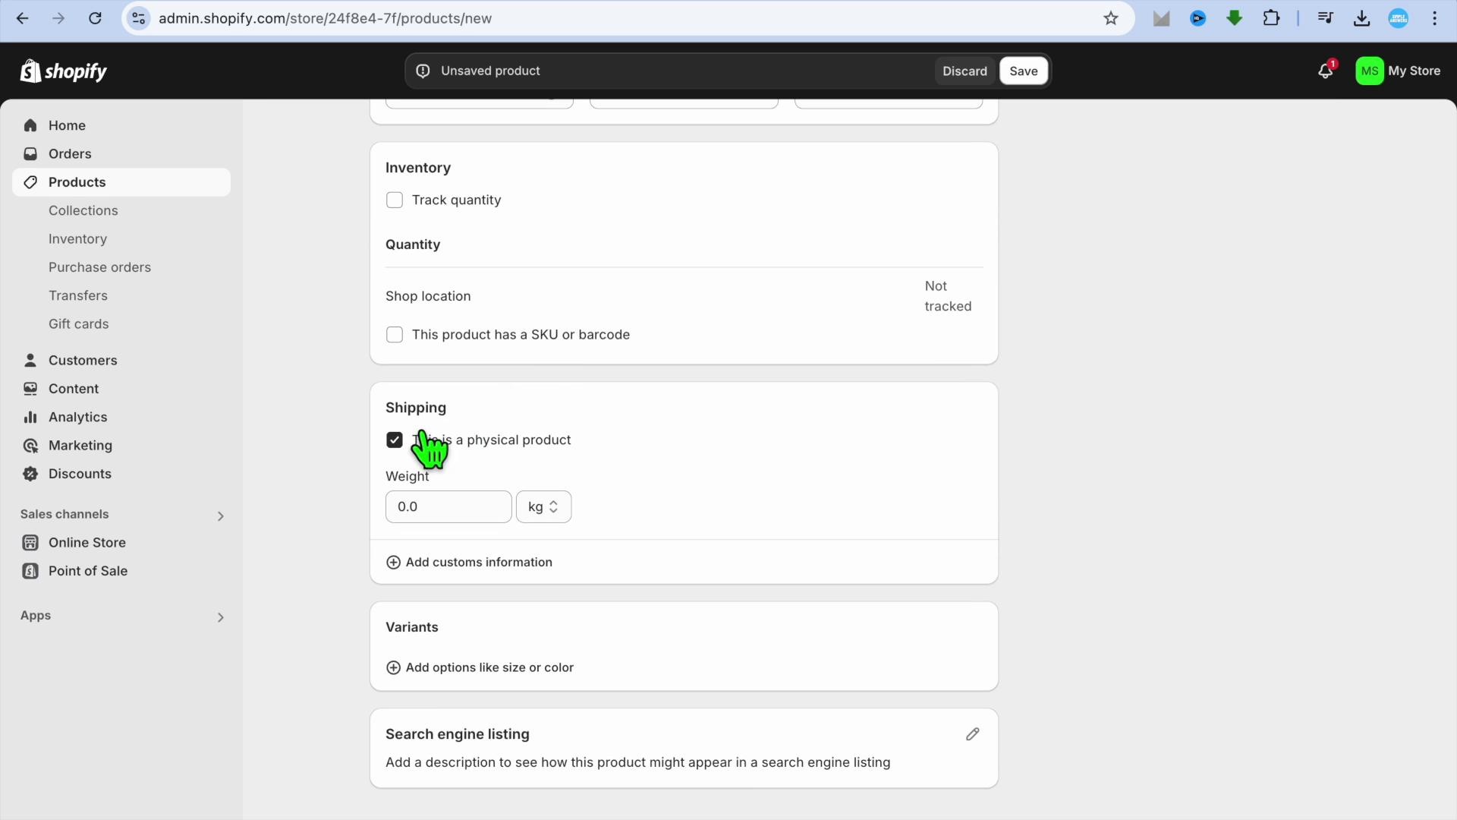
left_click(400, 445)
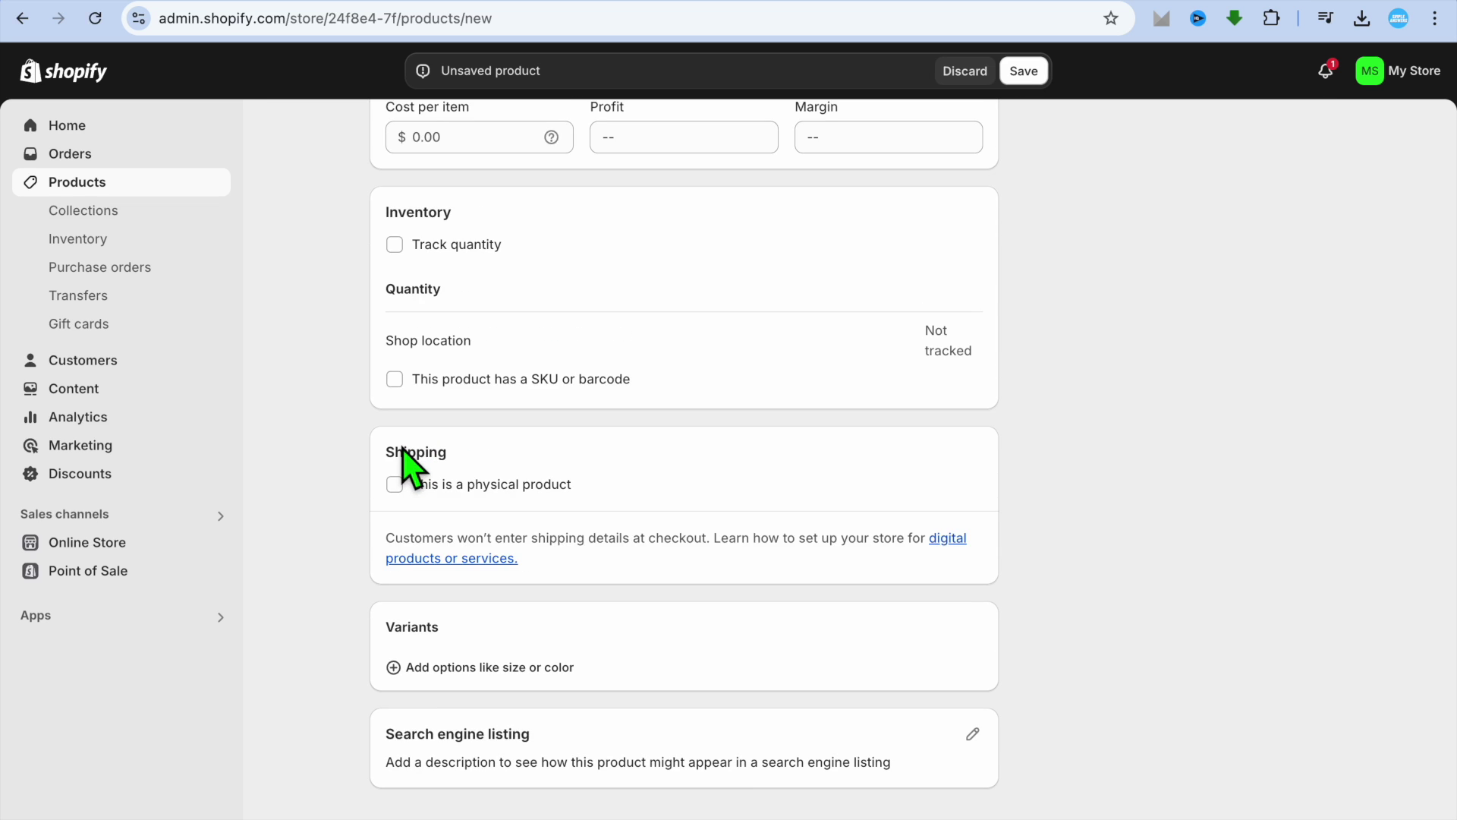
- Add a WEED WACKING option with the value $20
left_click(448, 669)
scroll(559, 709, "down", 3)
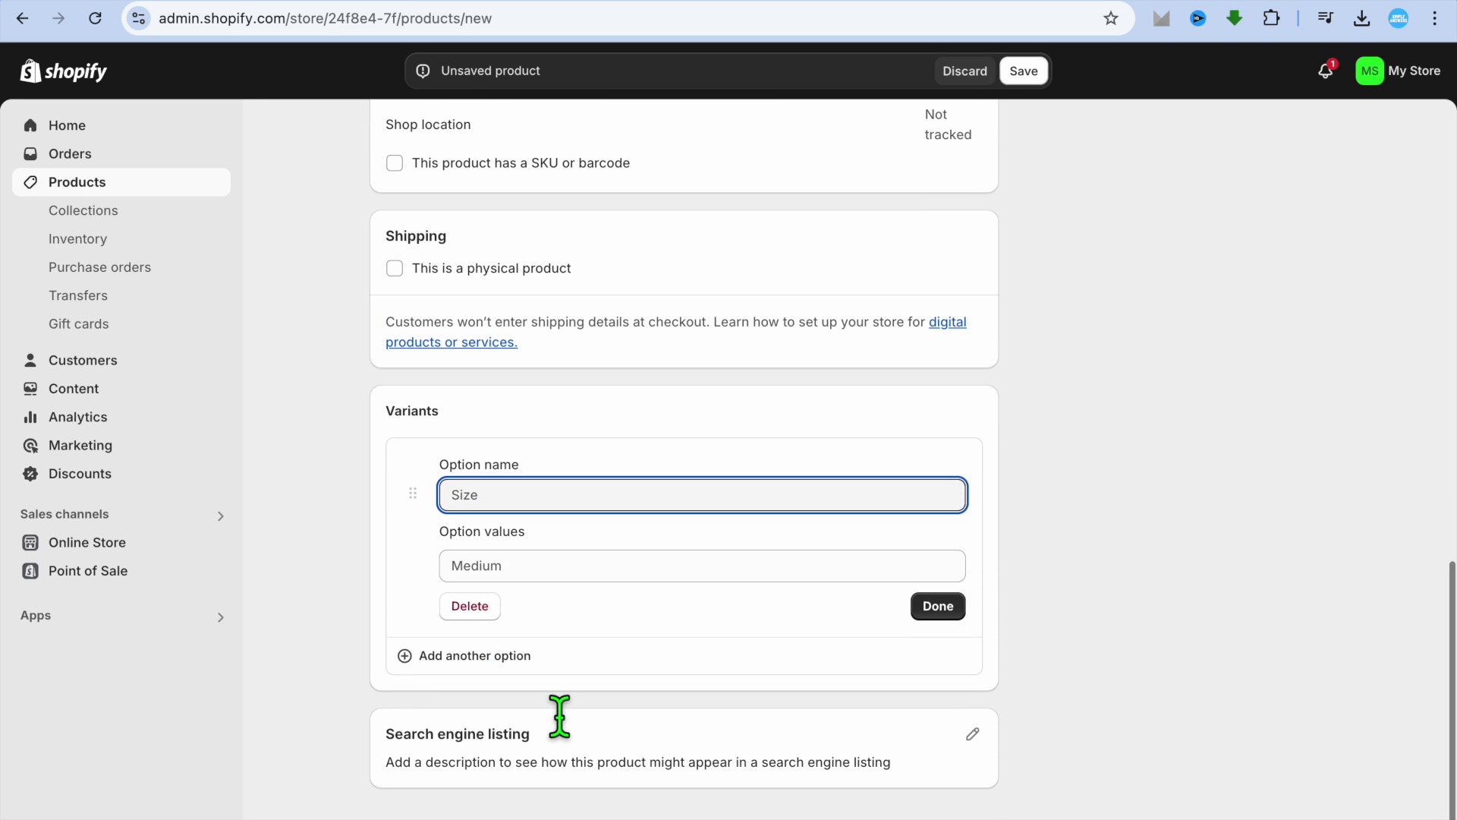
key("shift")
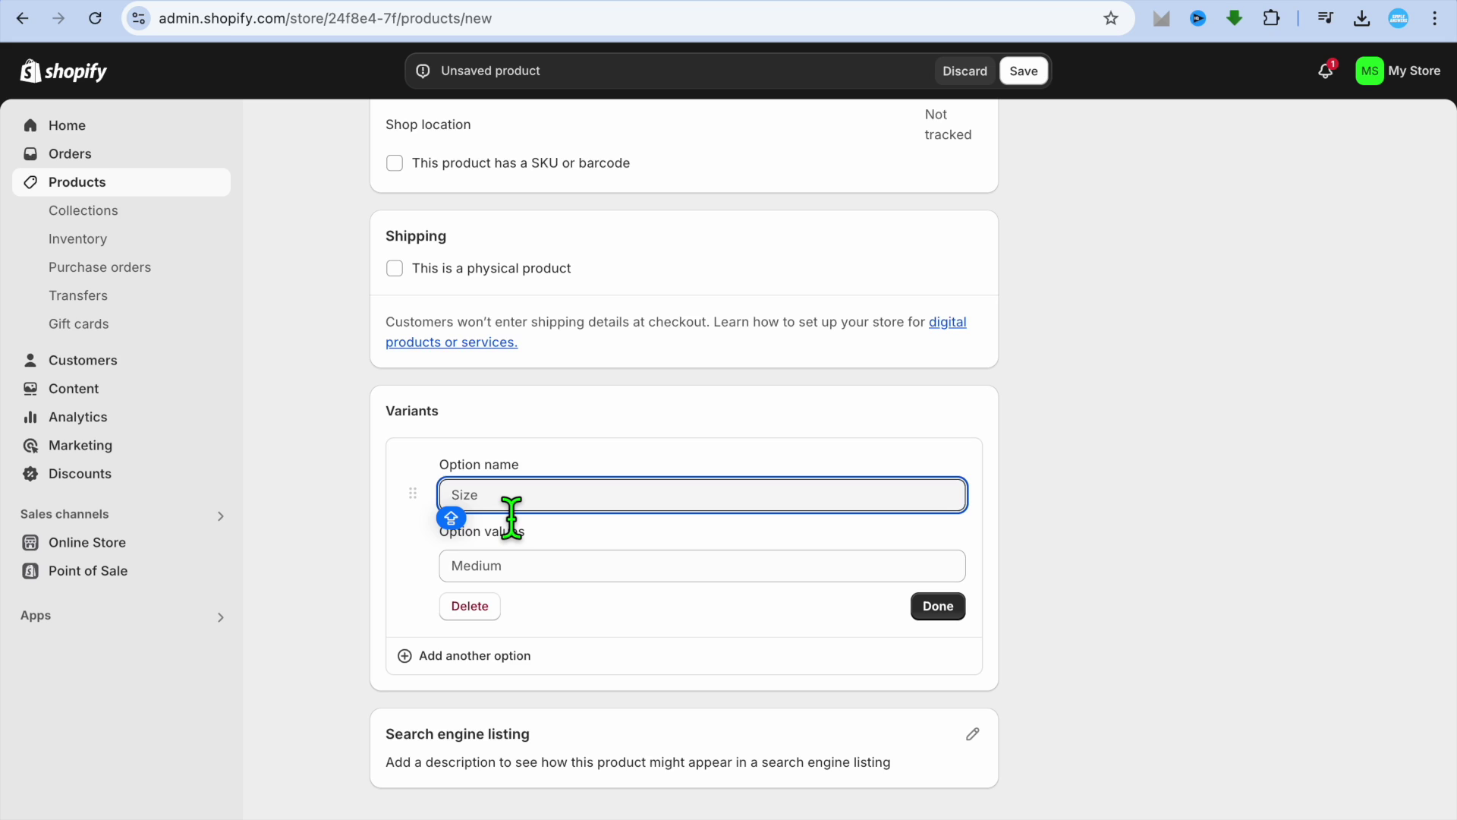
type("WEED")
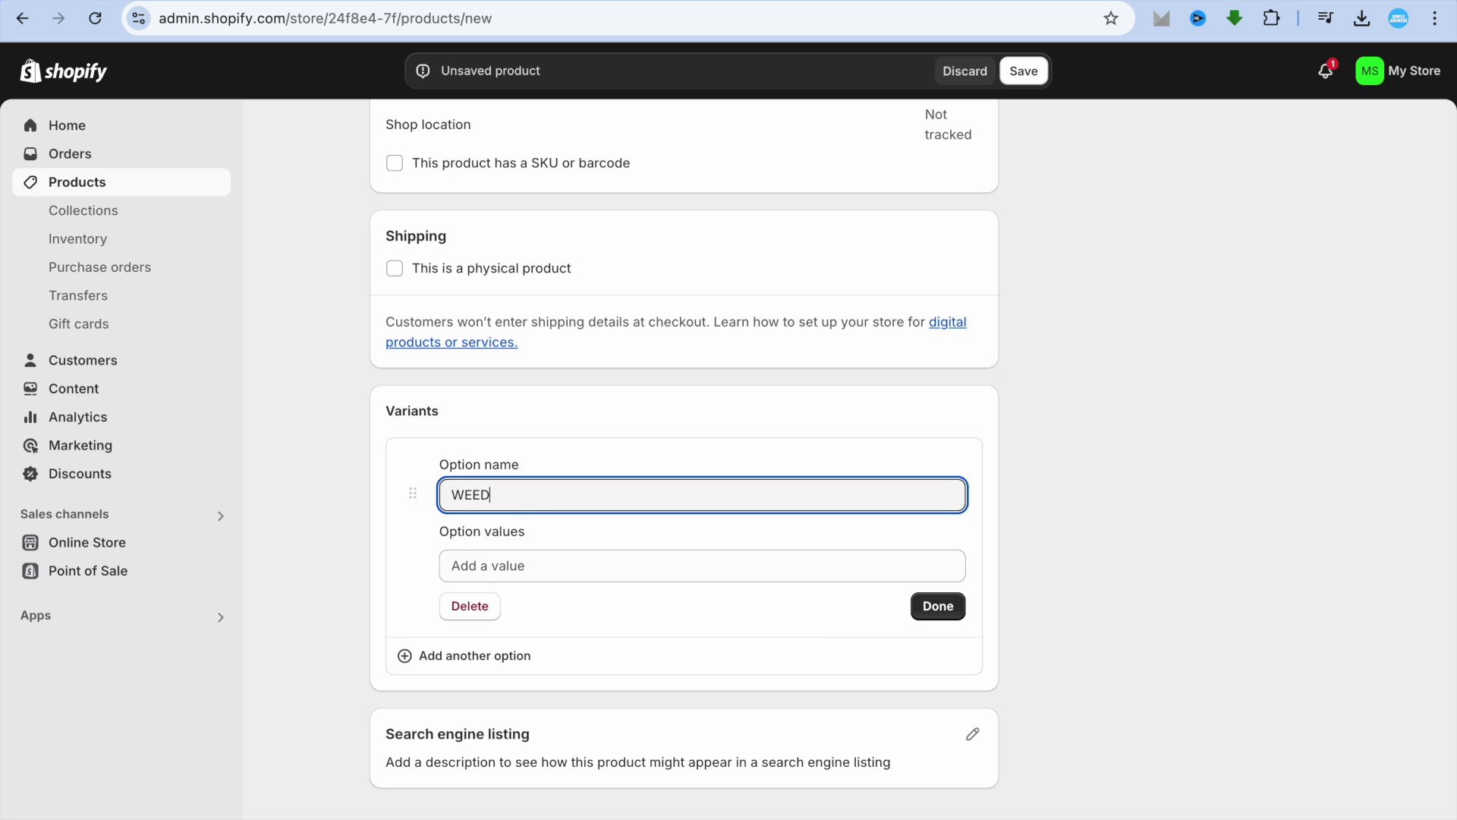
type(" WACKING")
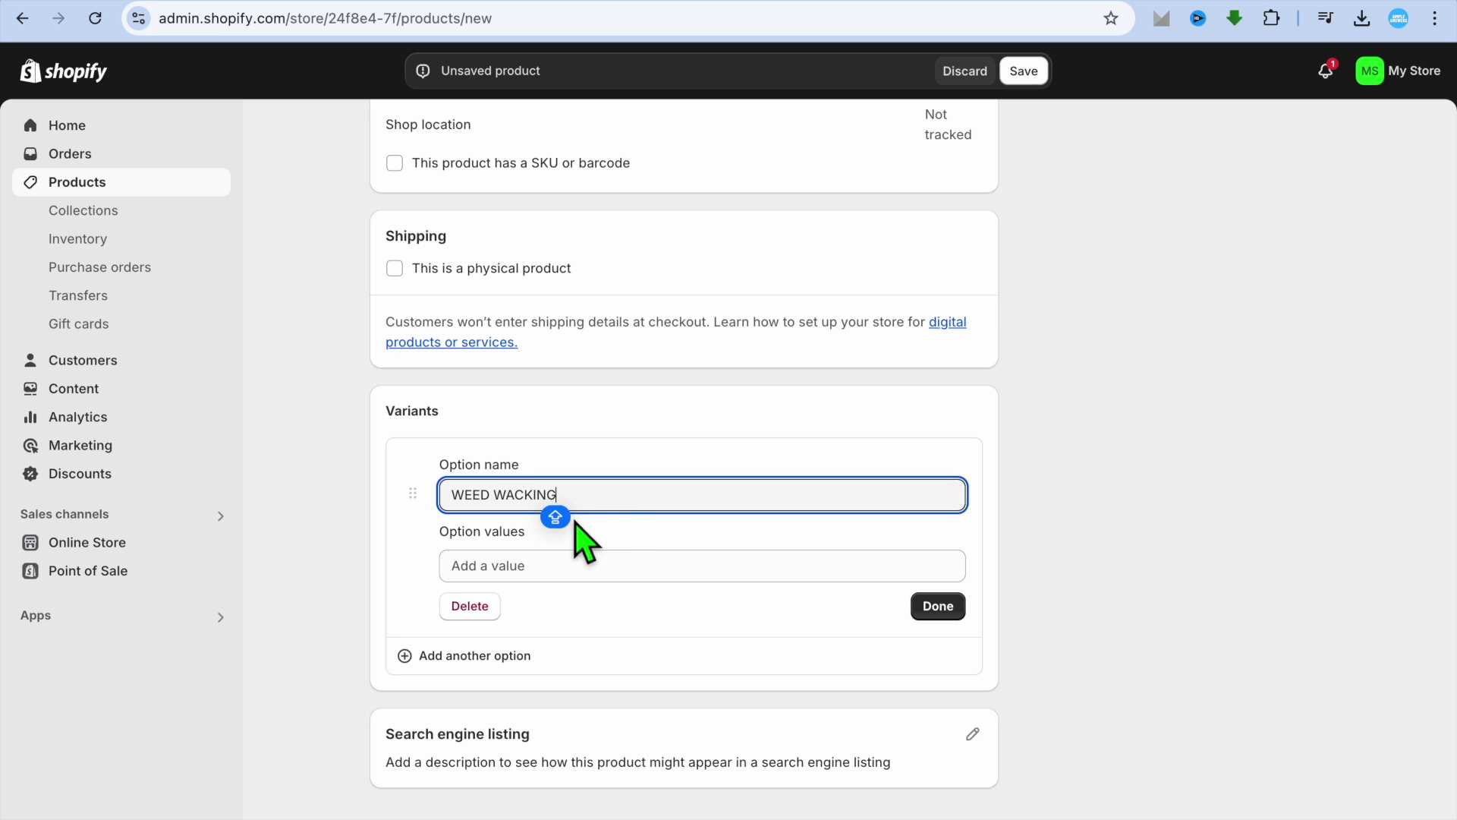
left_click(570, 581)
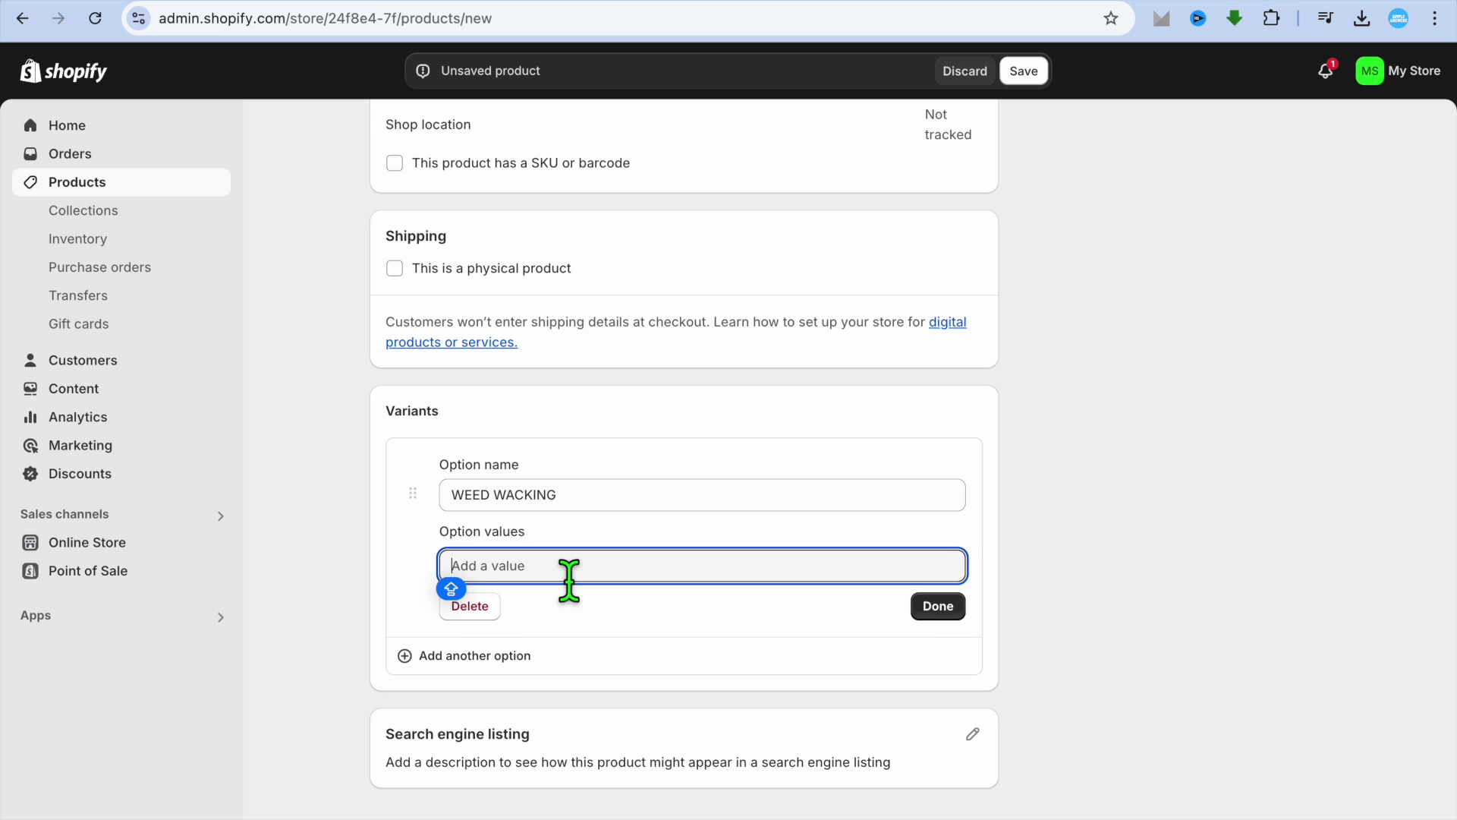
type("$20")
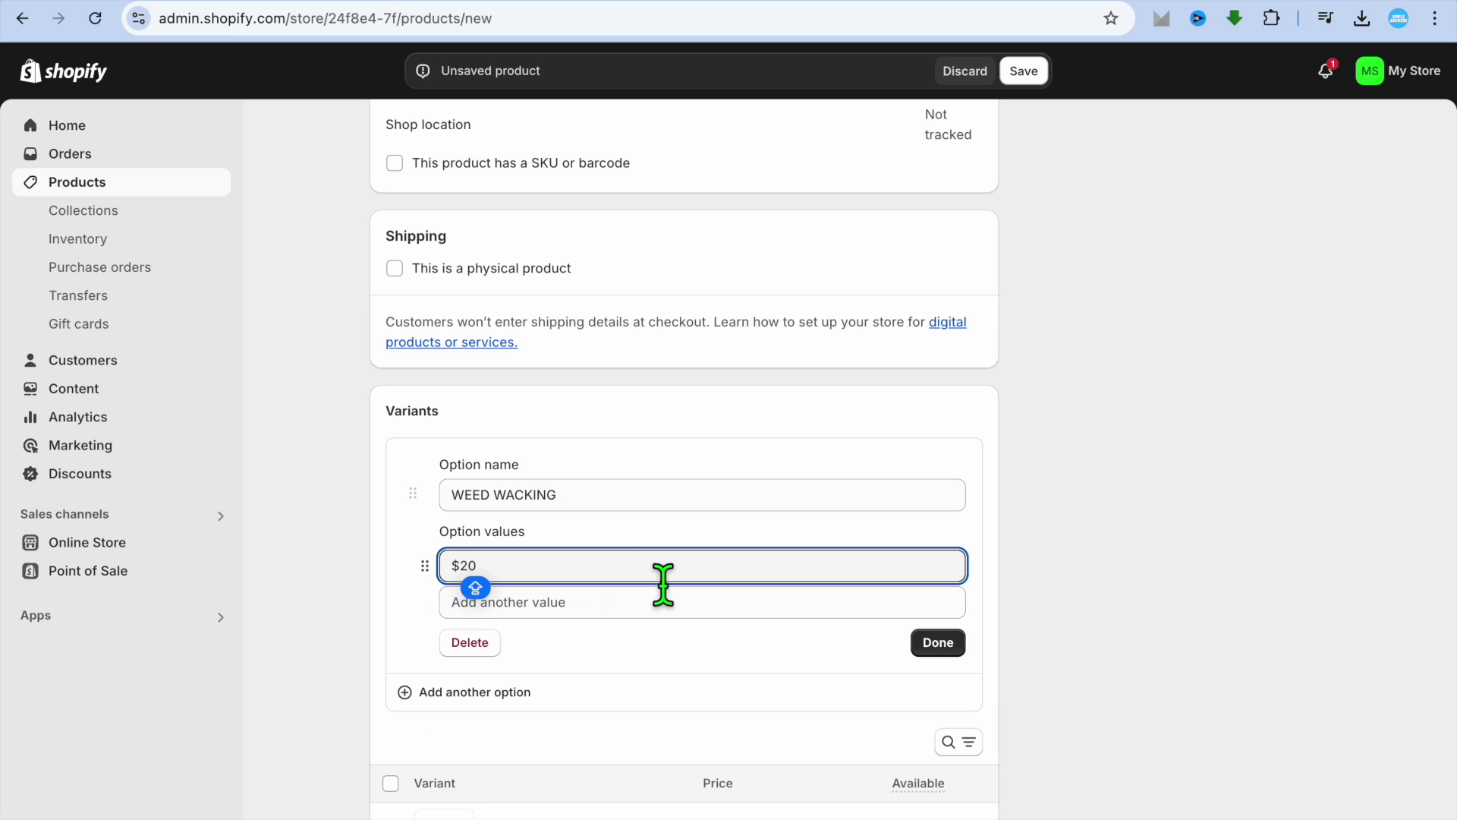
left_click(560, 611)
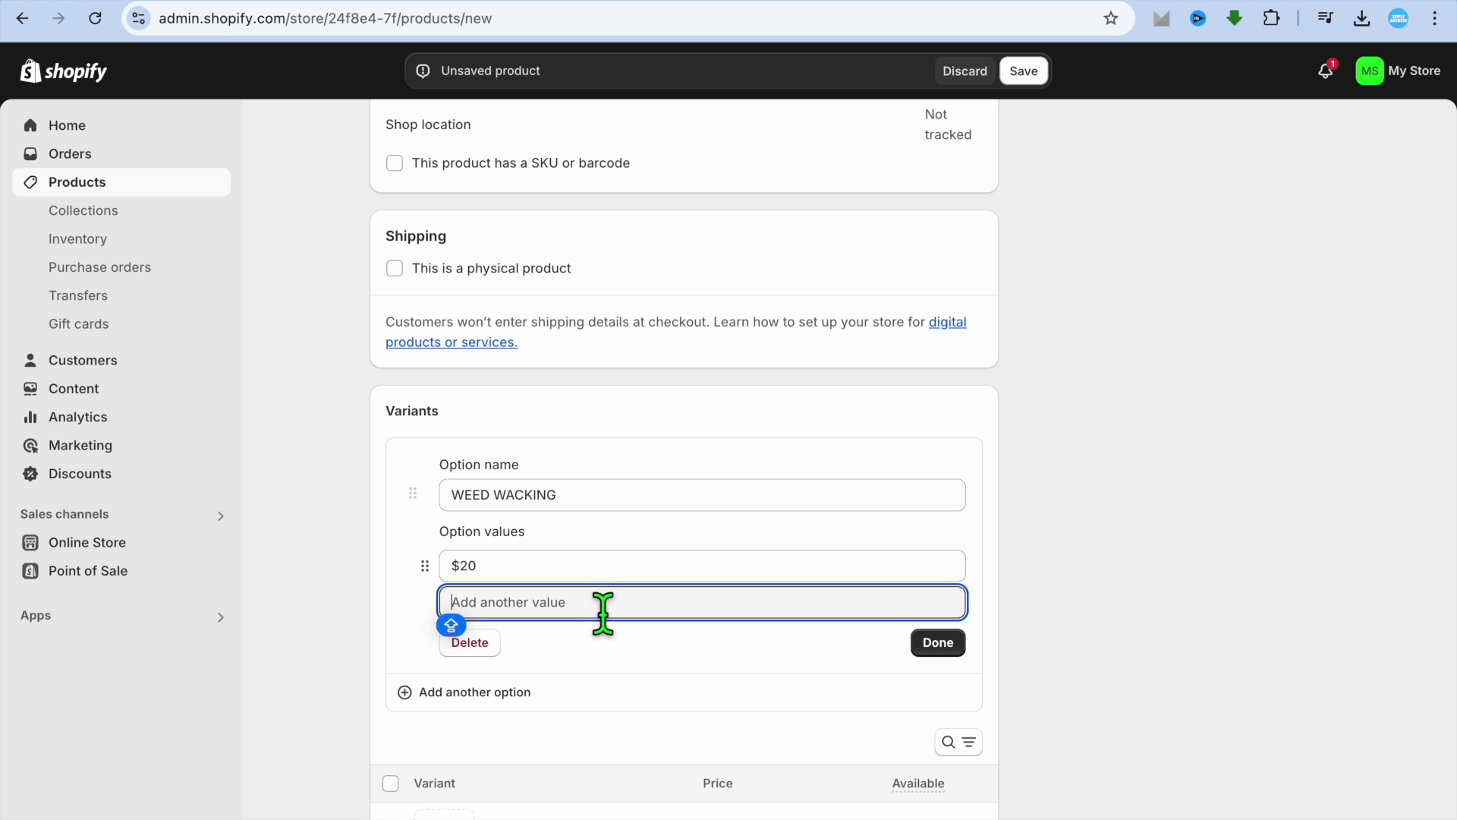
left_click(455, 565)
left_click(466, 611)
left_click(938, 643)
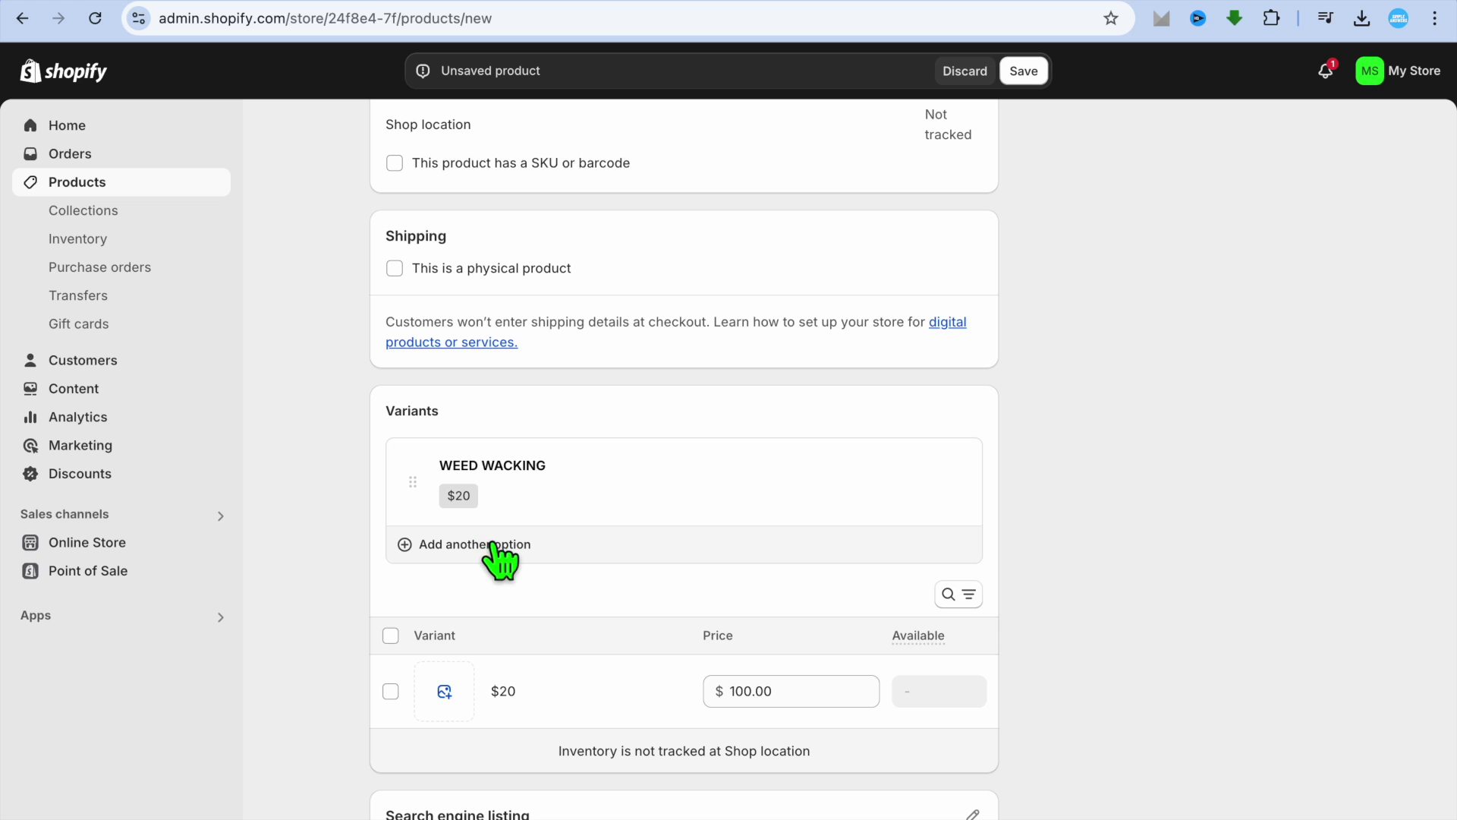
- Delete the extra empty option and begin choosing an image for the $20 variant
left_click(463, 544)
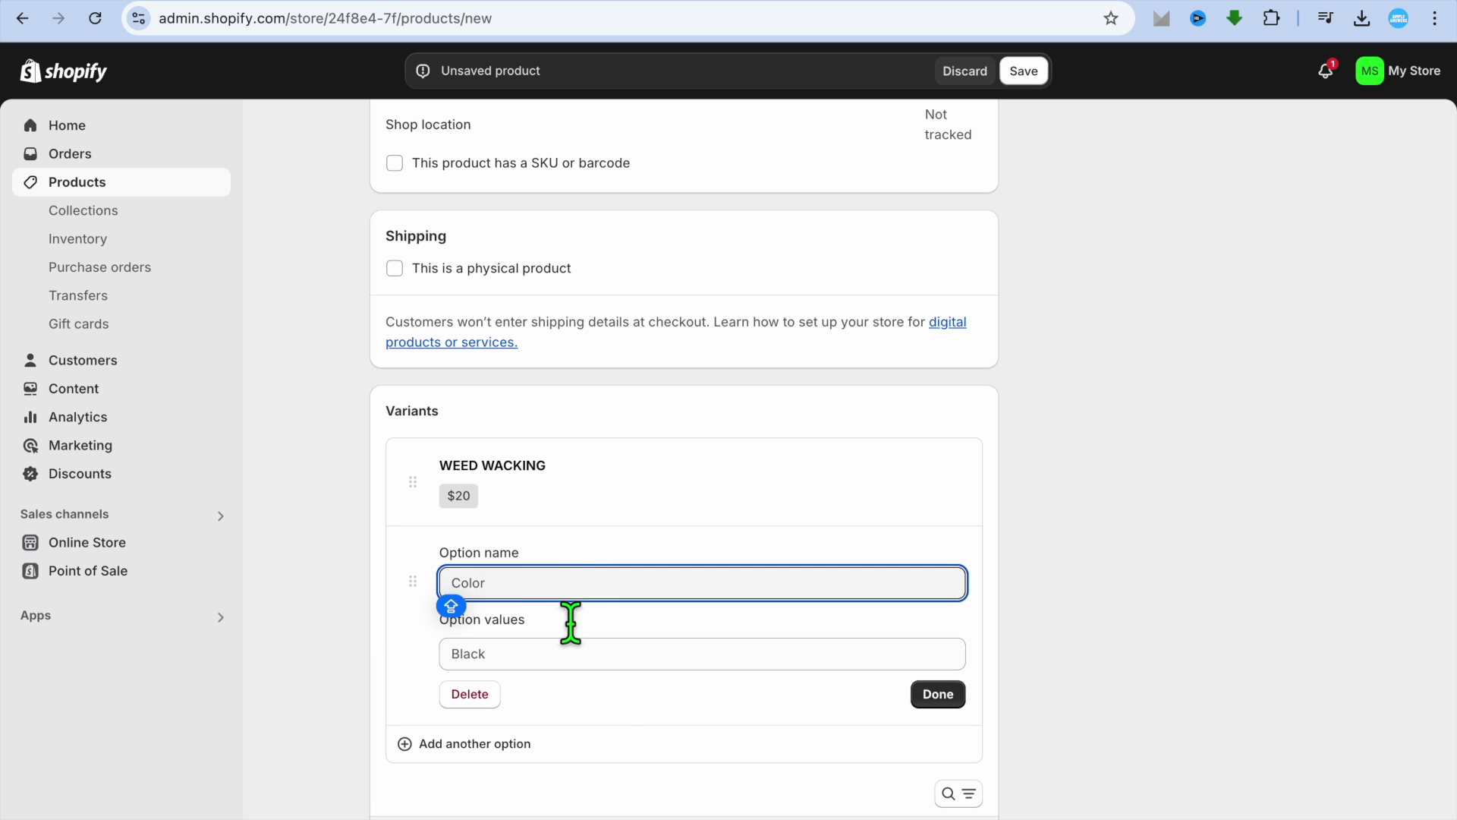
left_click(953, 696)
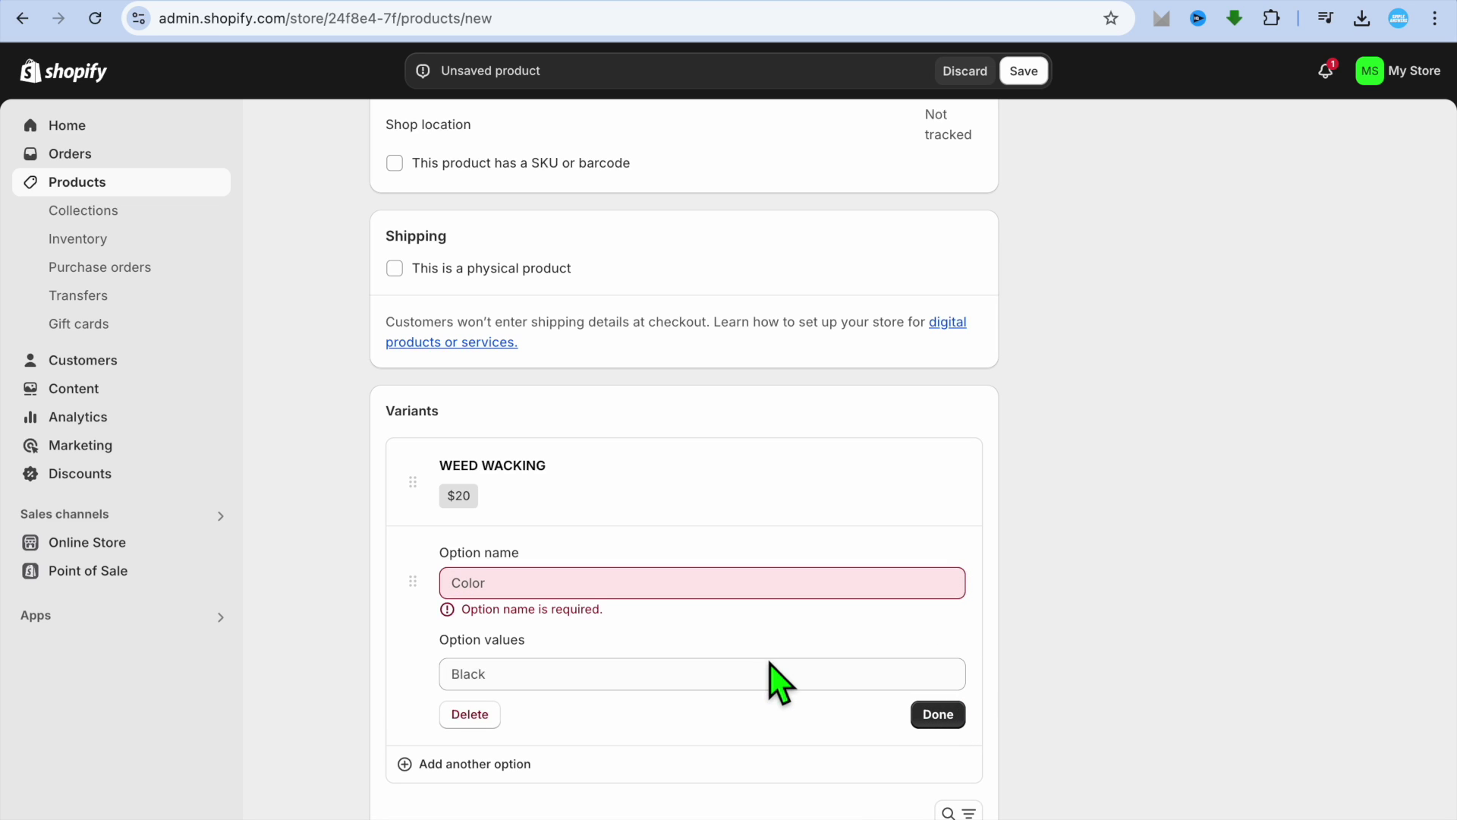
left_click(471, 714)
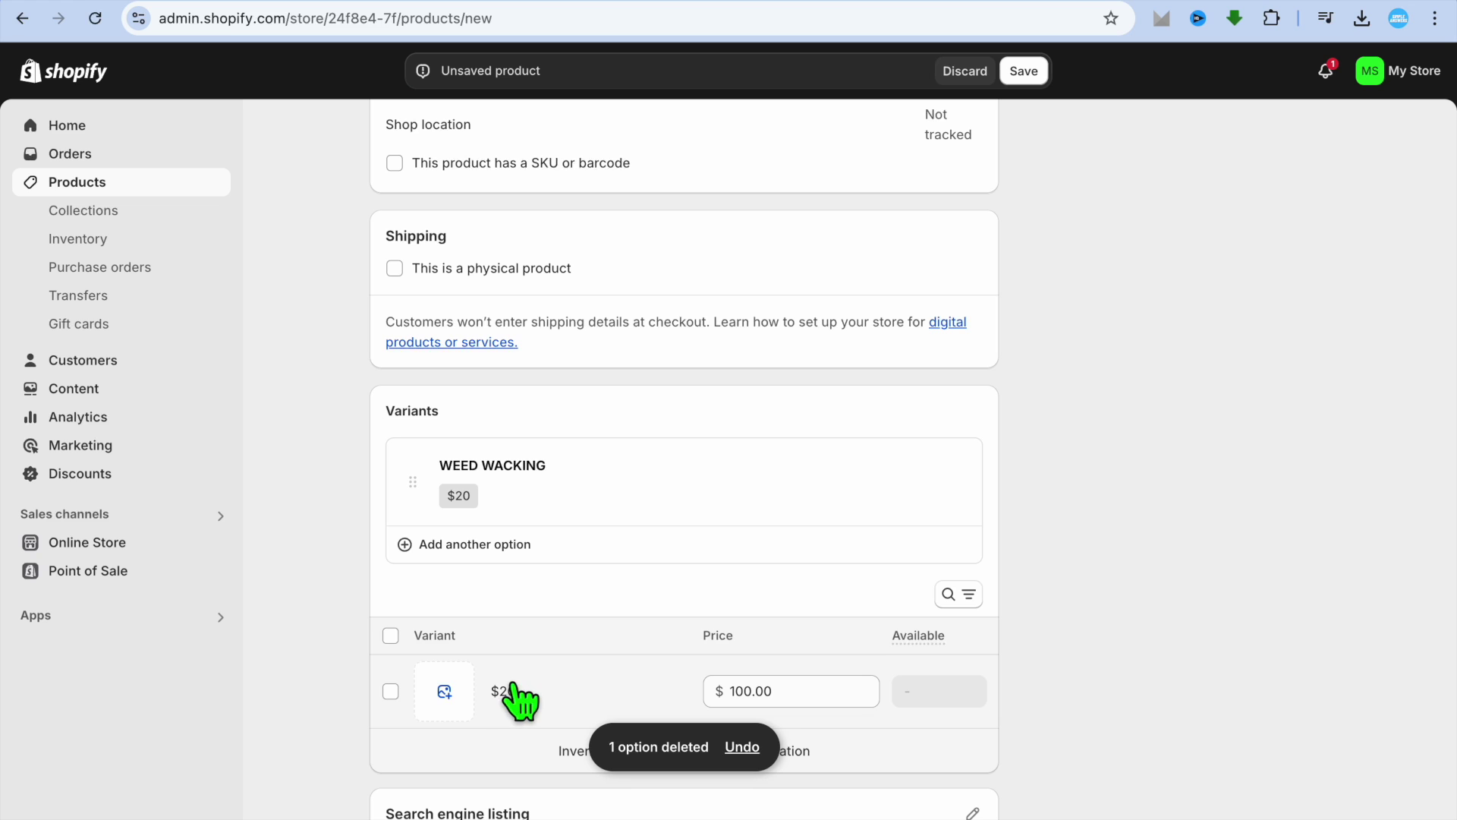
left_click(448, 695)
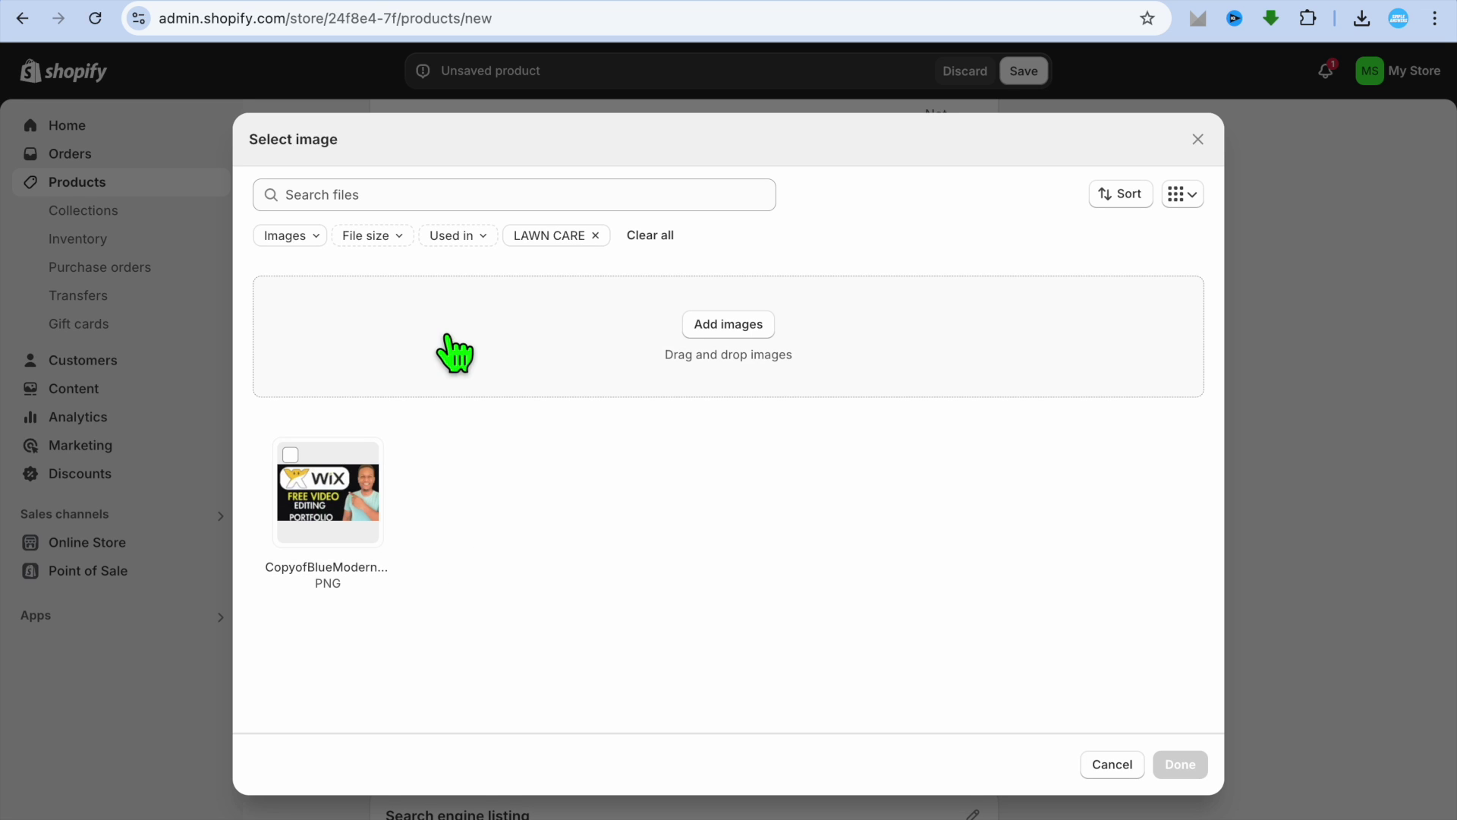
- Upload the Shopify add-product thumbnail PNG as the $20 variant's image and save LAWN CARE
left_click(746, 327)
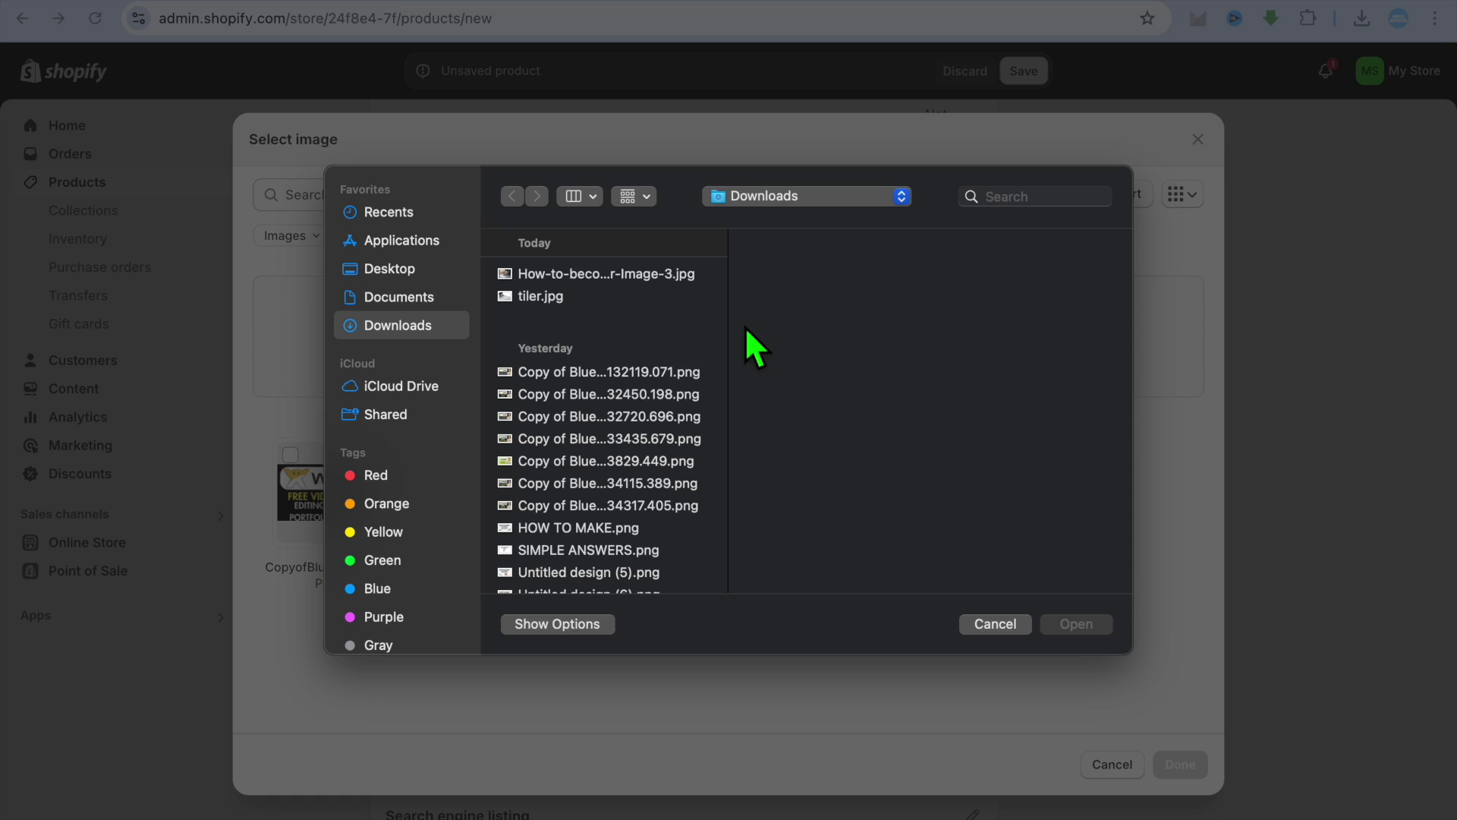
scroll(680, 417, "down", 2)
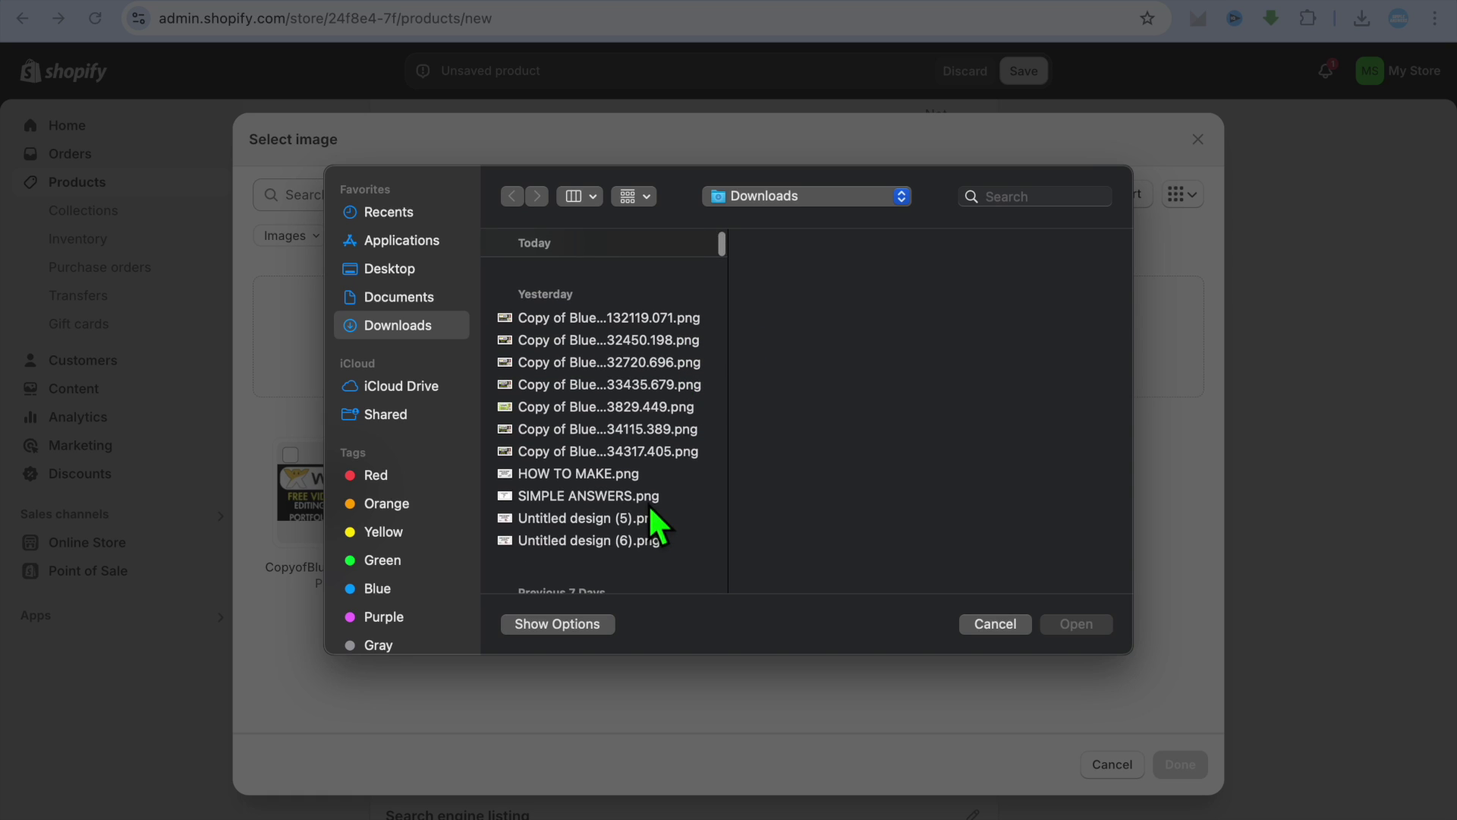
left_click(662, 454)
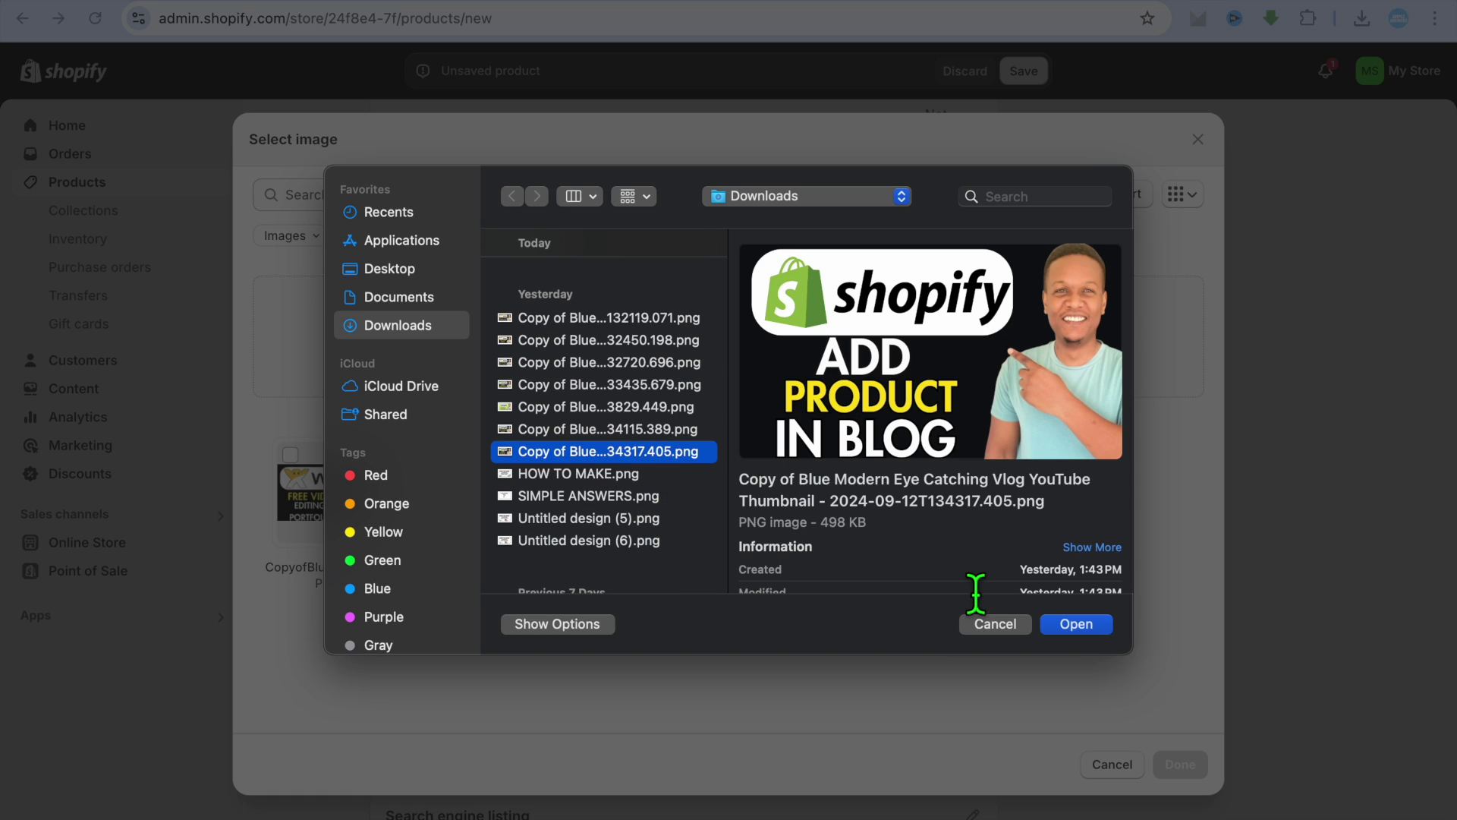
left_click(1091, 623)
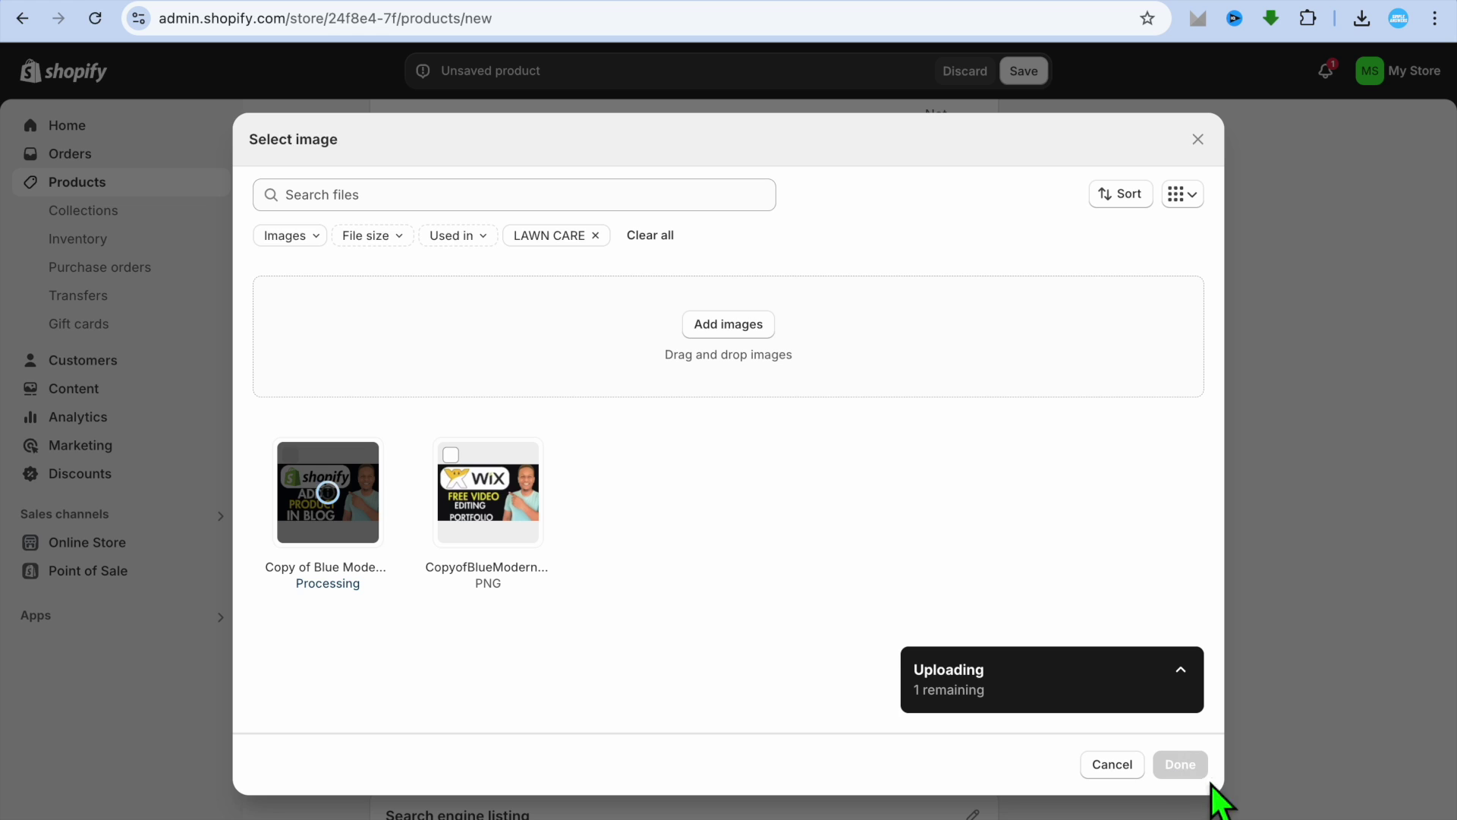
left_click(1180, 764)
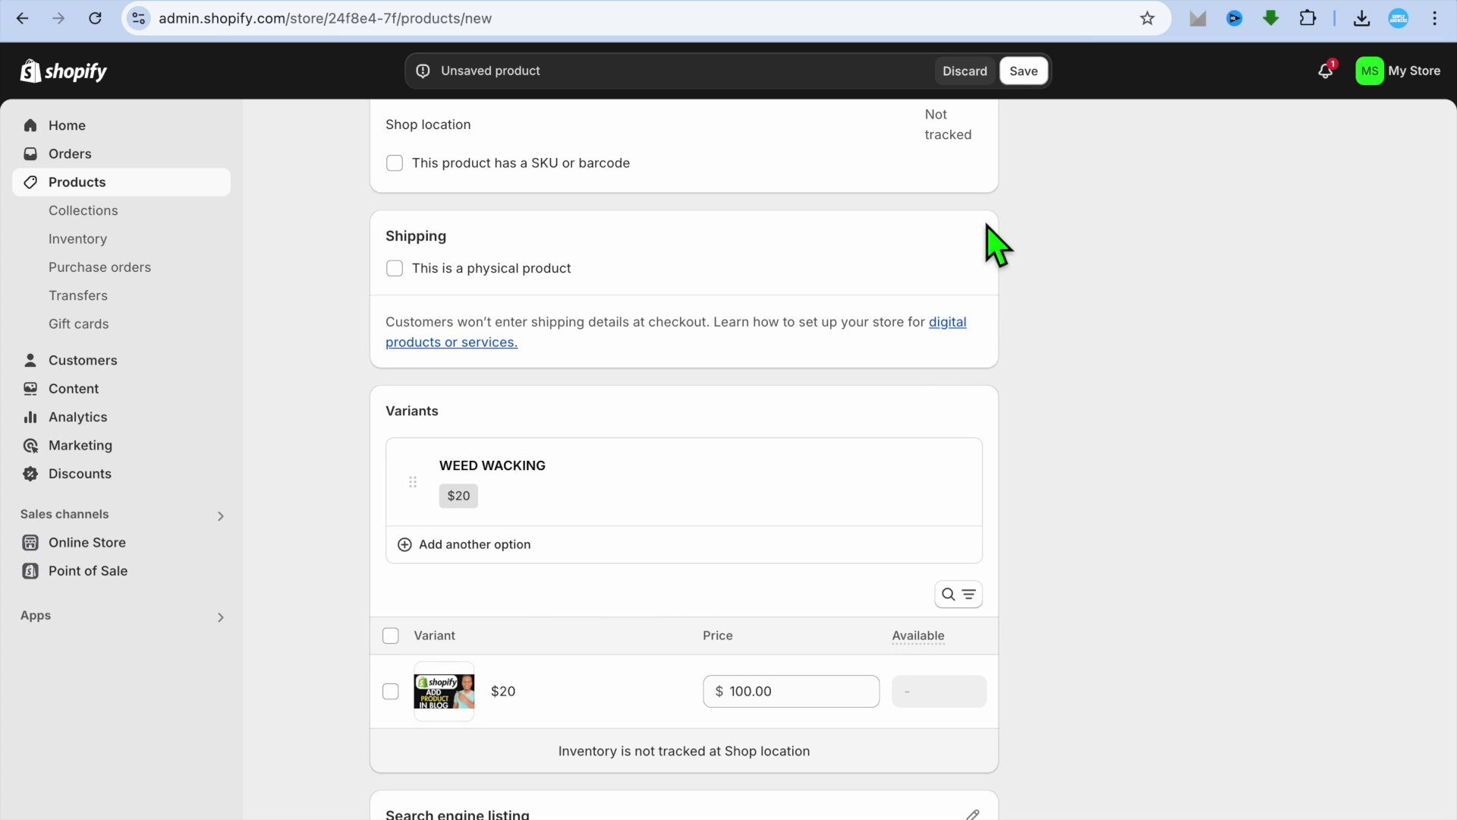
left_click(1031, 70)
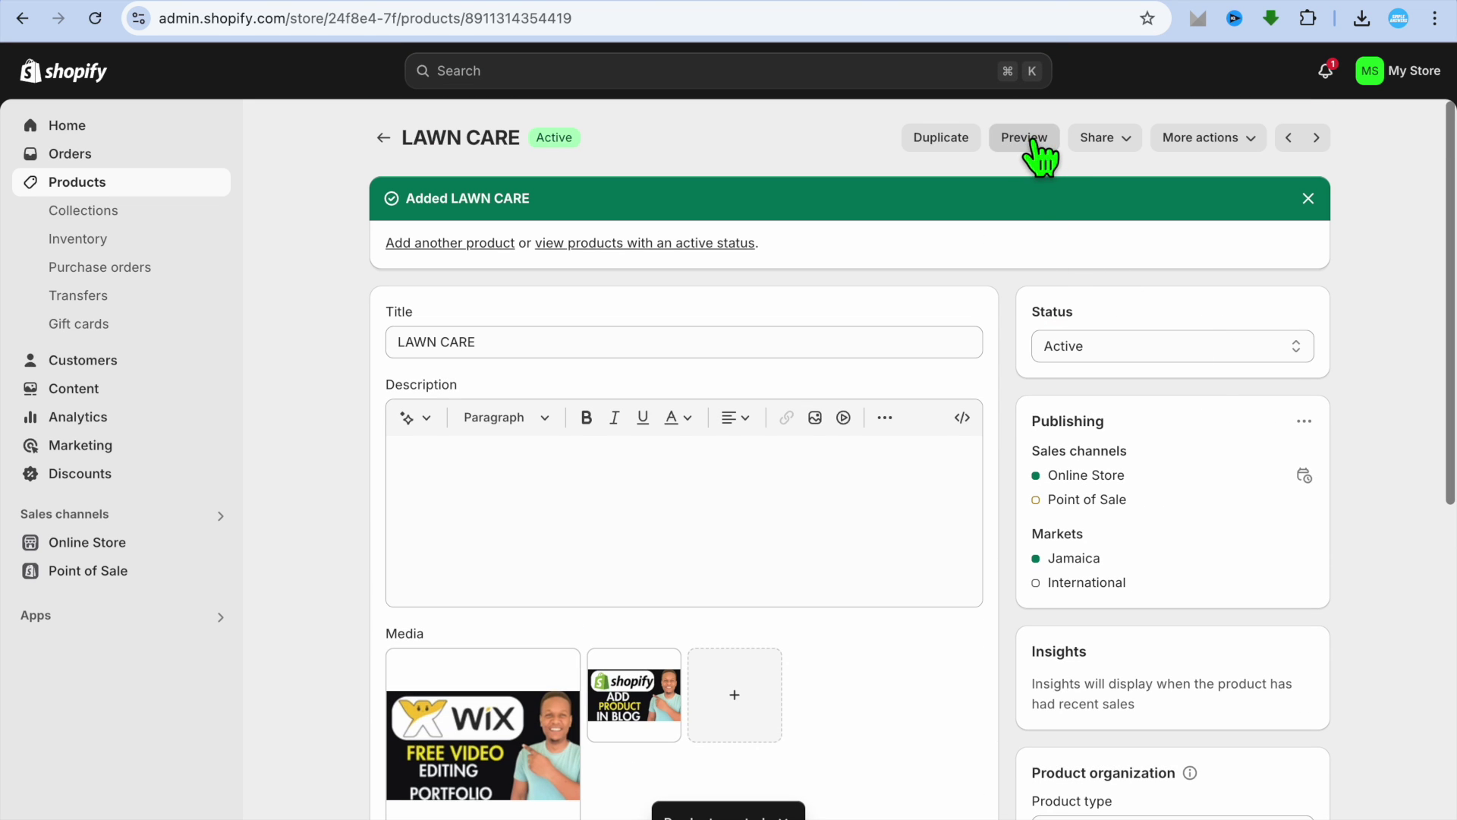
- Preview LAWN CARE on the storefront at $100.00 JMD with the $20 option, then return to admin
left_click(1036, 145)
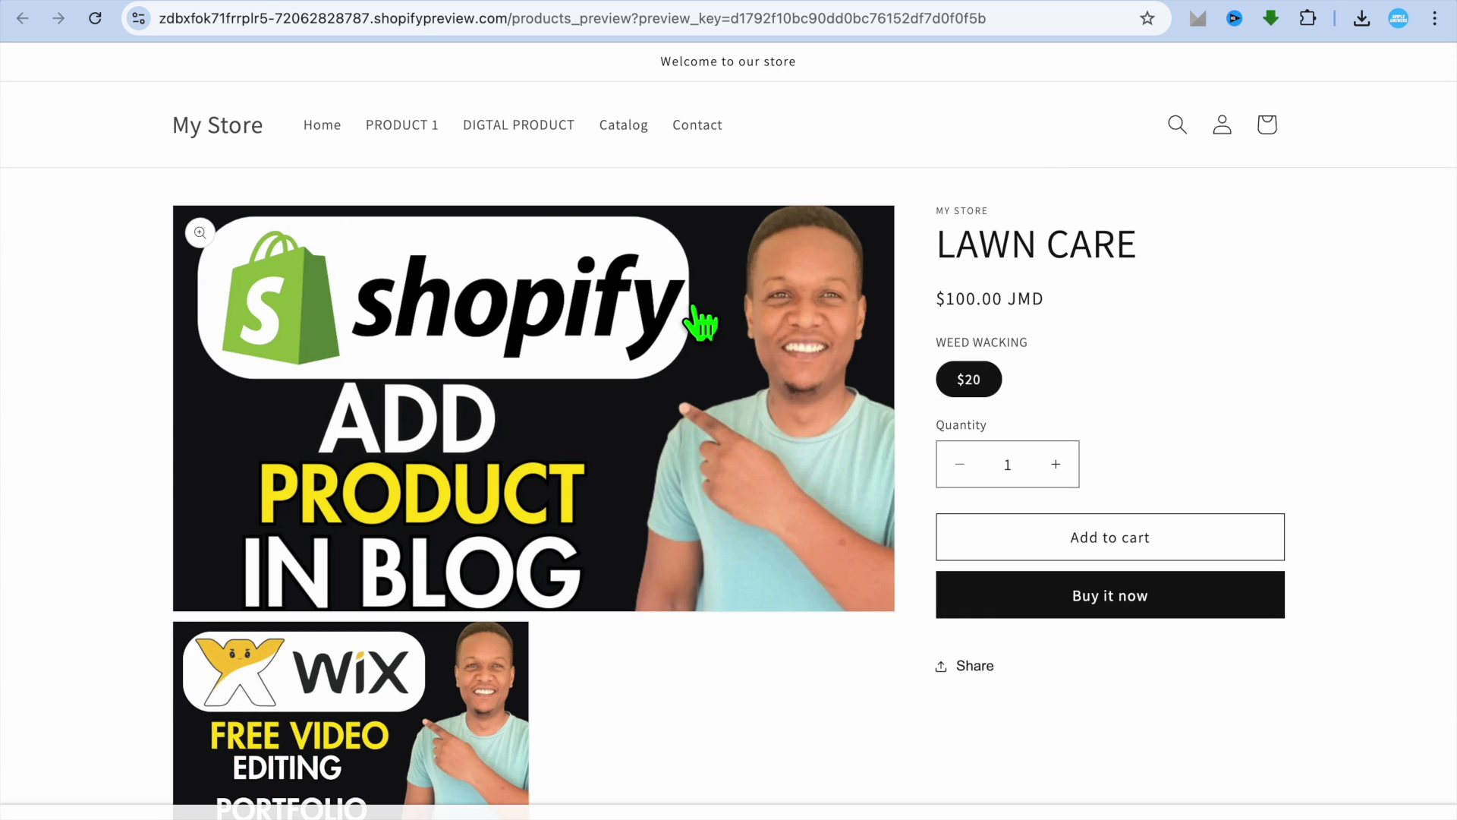
scroll(699, 318, "down", 4)
scroll(699, 319, "up", 4)
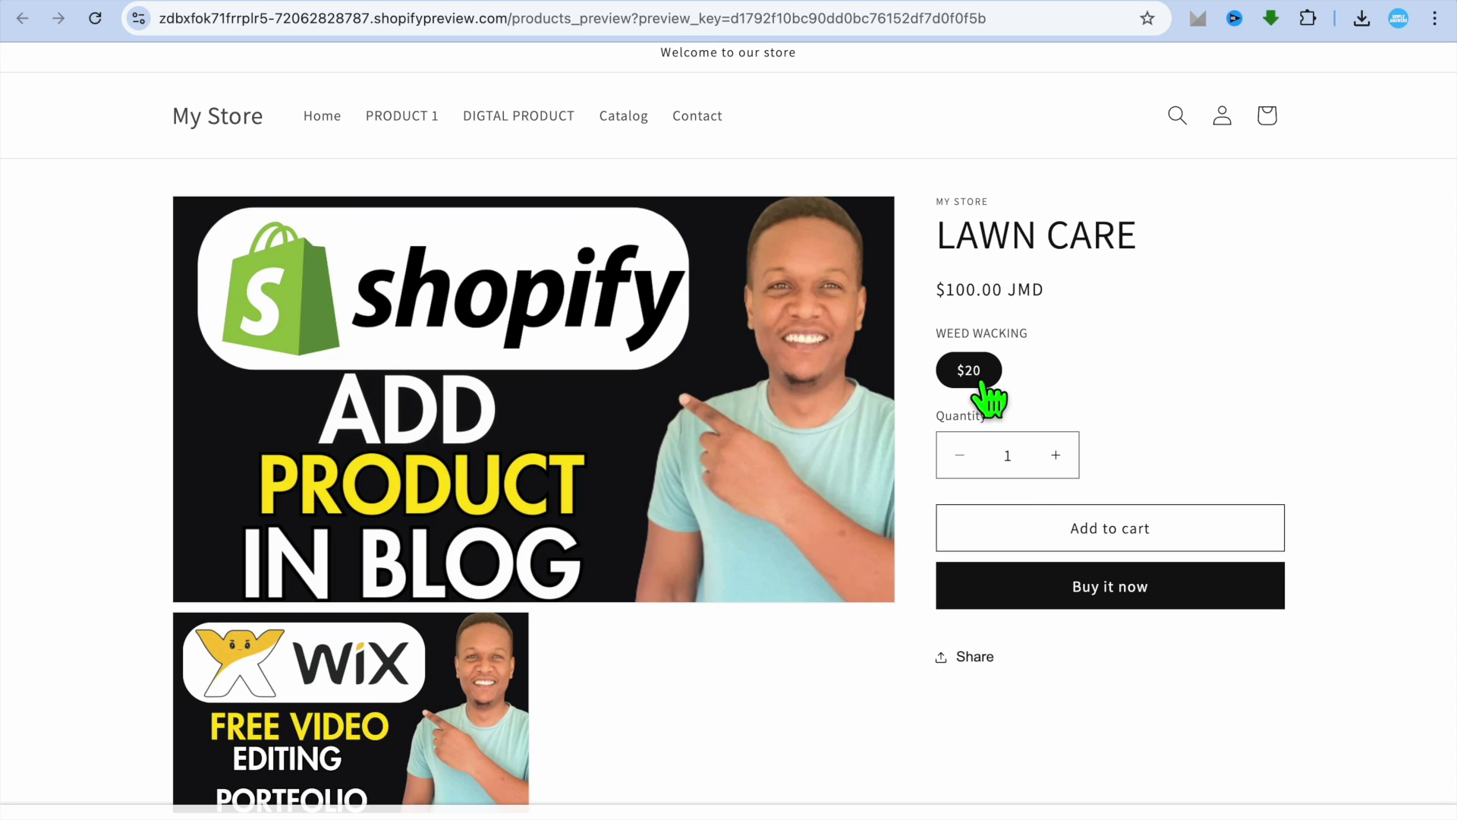
left_click(1231, 9)
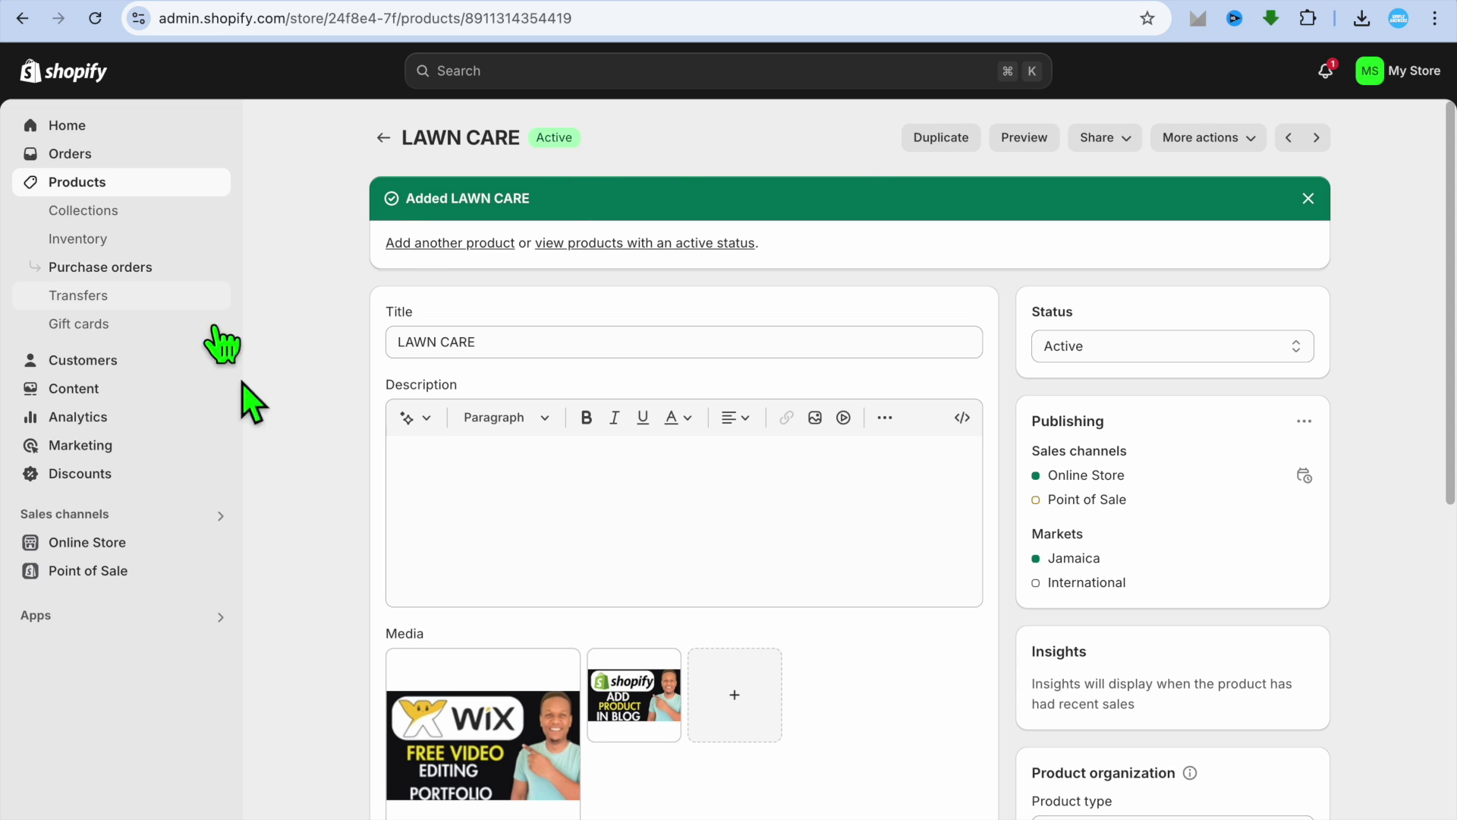
- Go from Apps through All recommended apps to the Shopify App Store
left_click(56, 628)
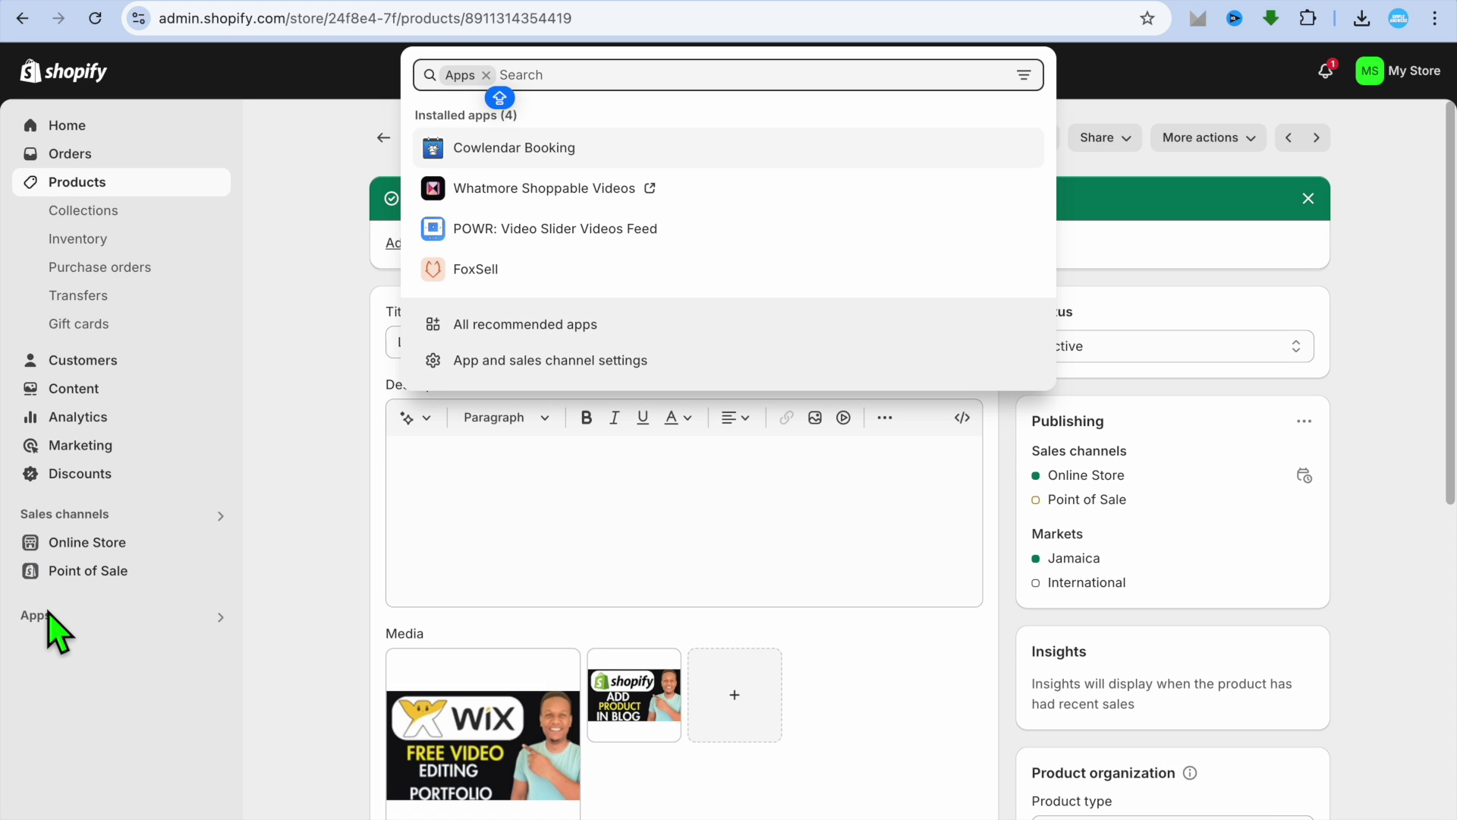
left_click(481, 334)
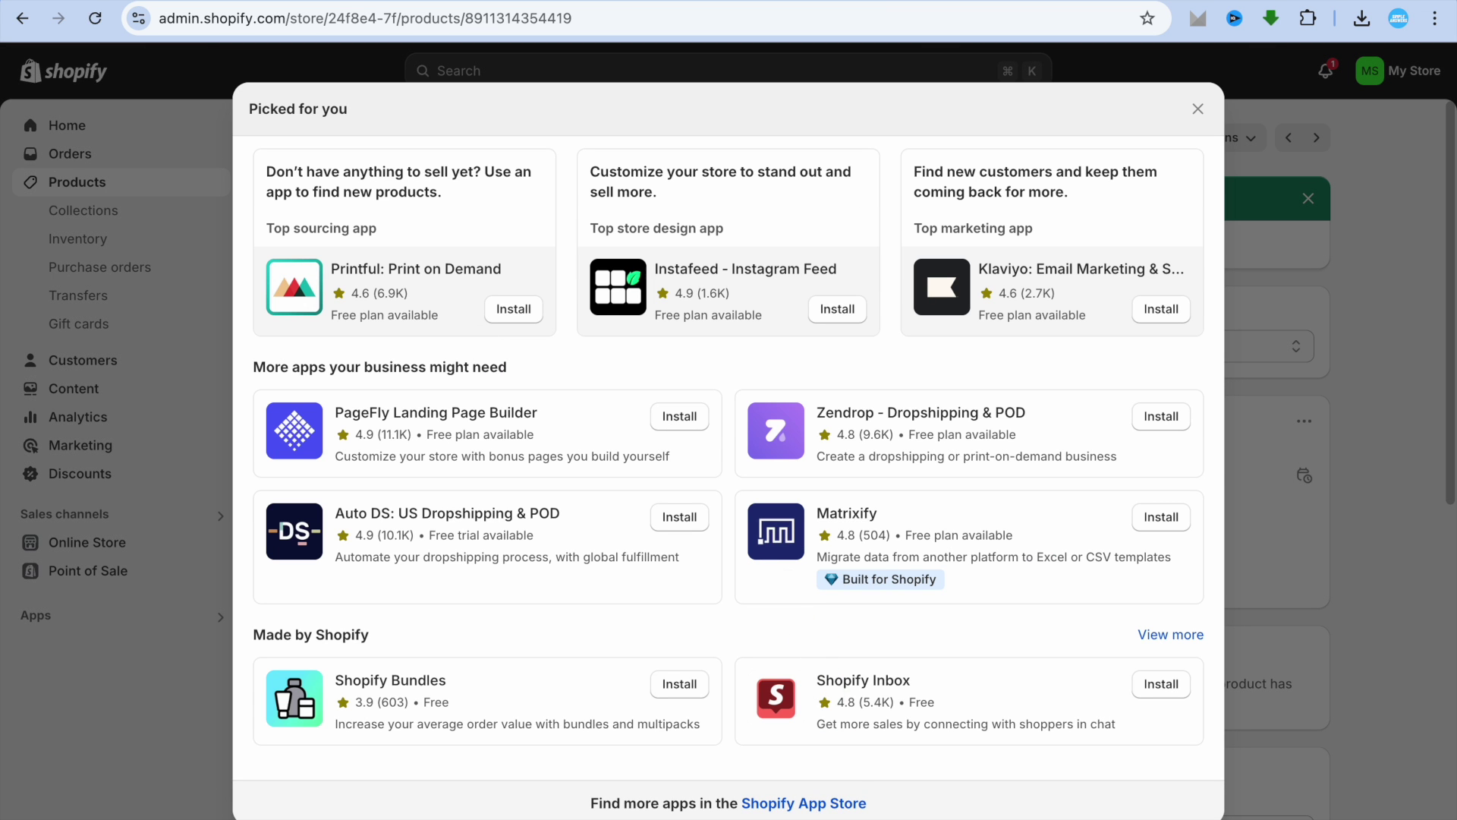
left_click(798, 803)
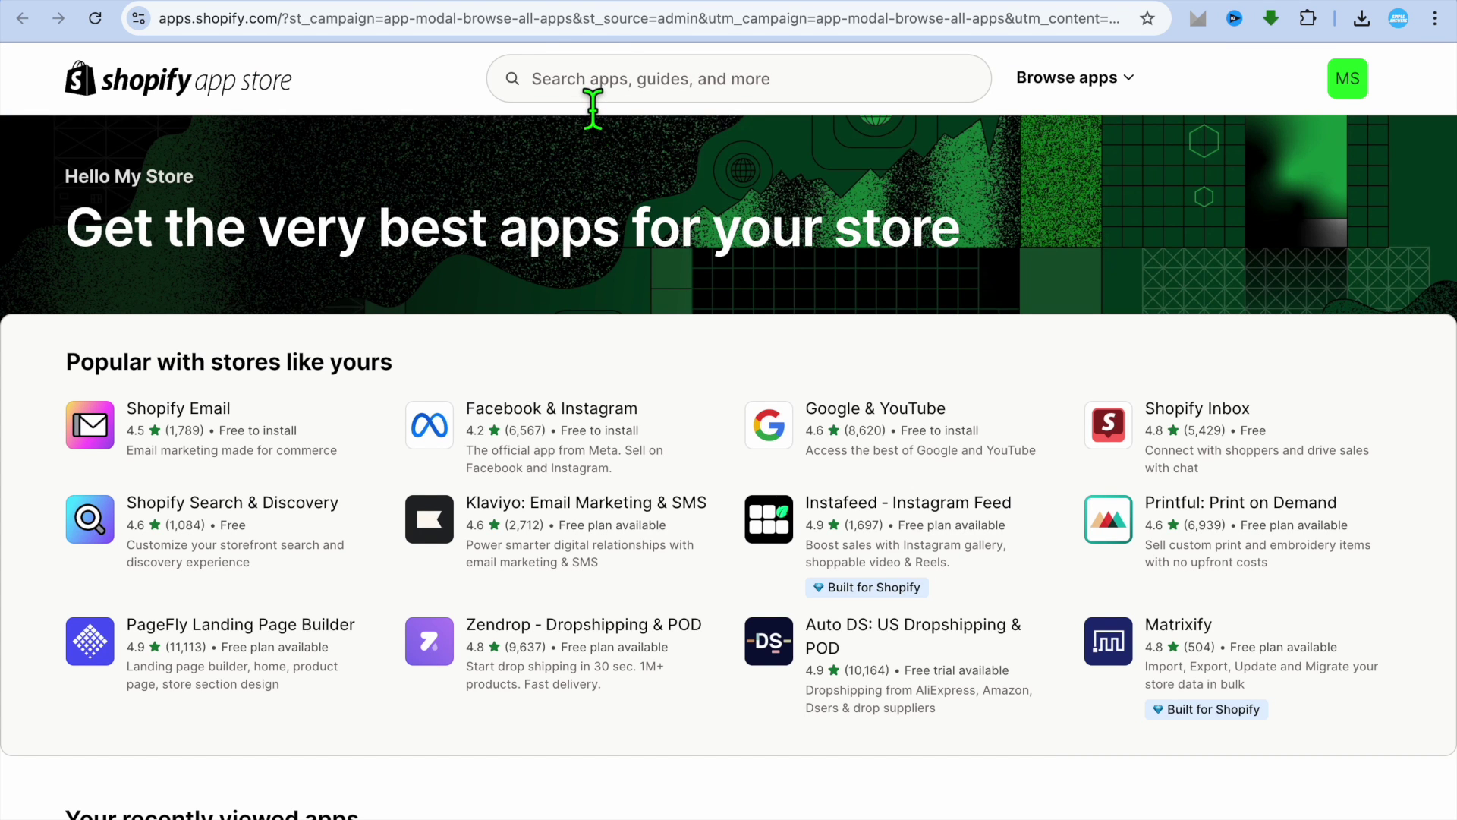
left_click(593, 107)
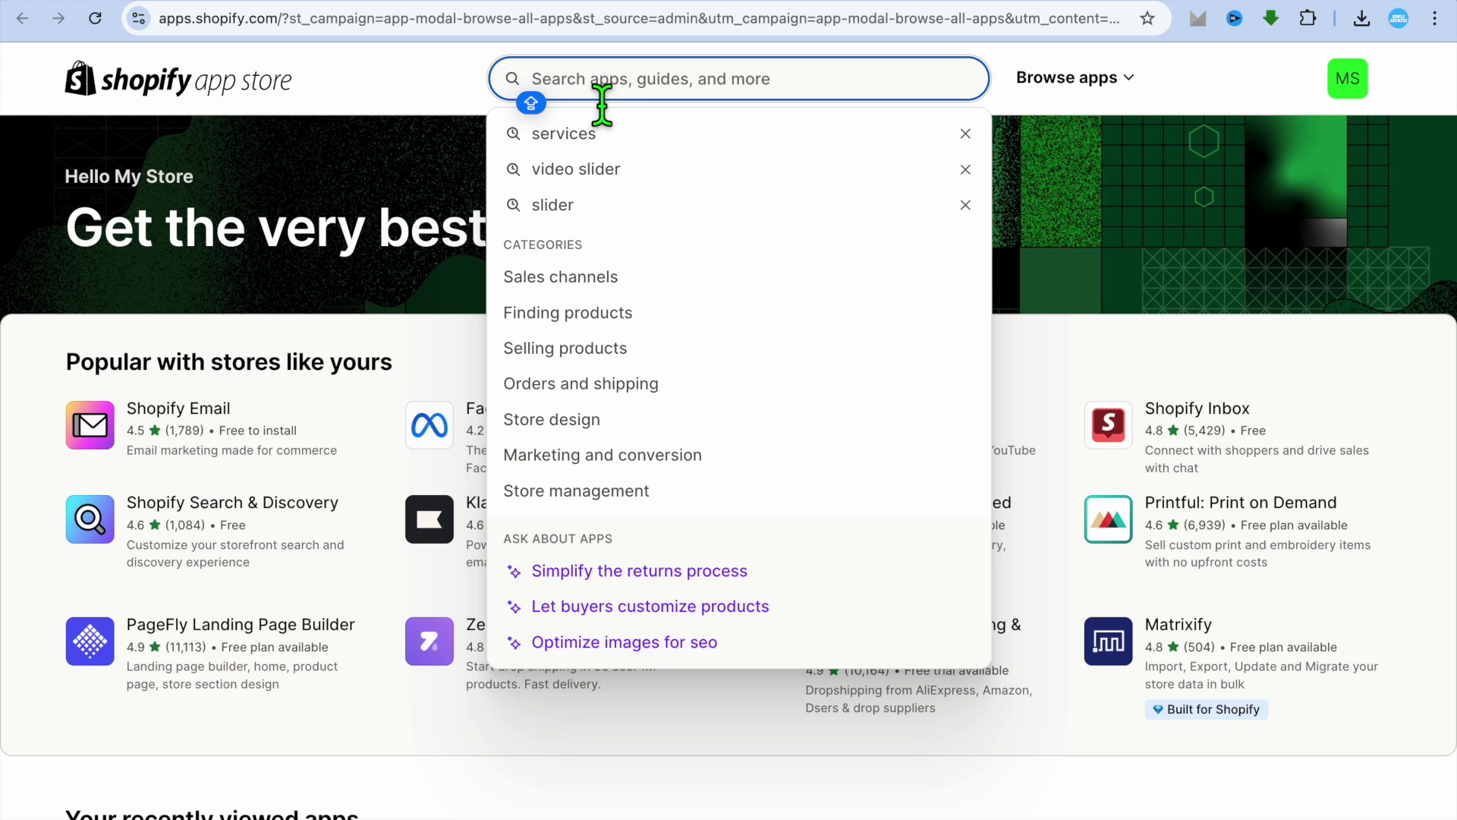
- Search the App Store for services and open the Appointment Booking Cowlendar listing with its Free-$36.99 plans
left_click(615, 134)
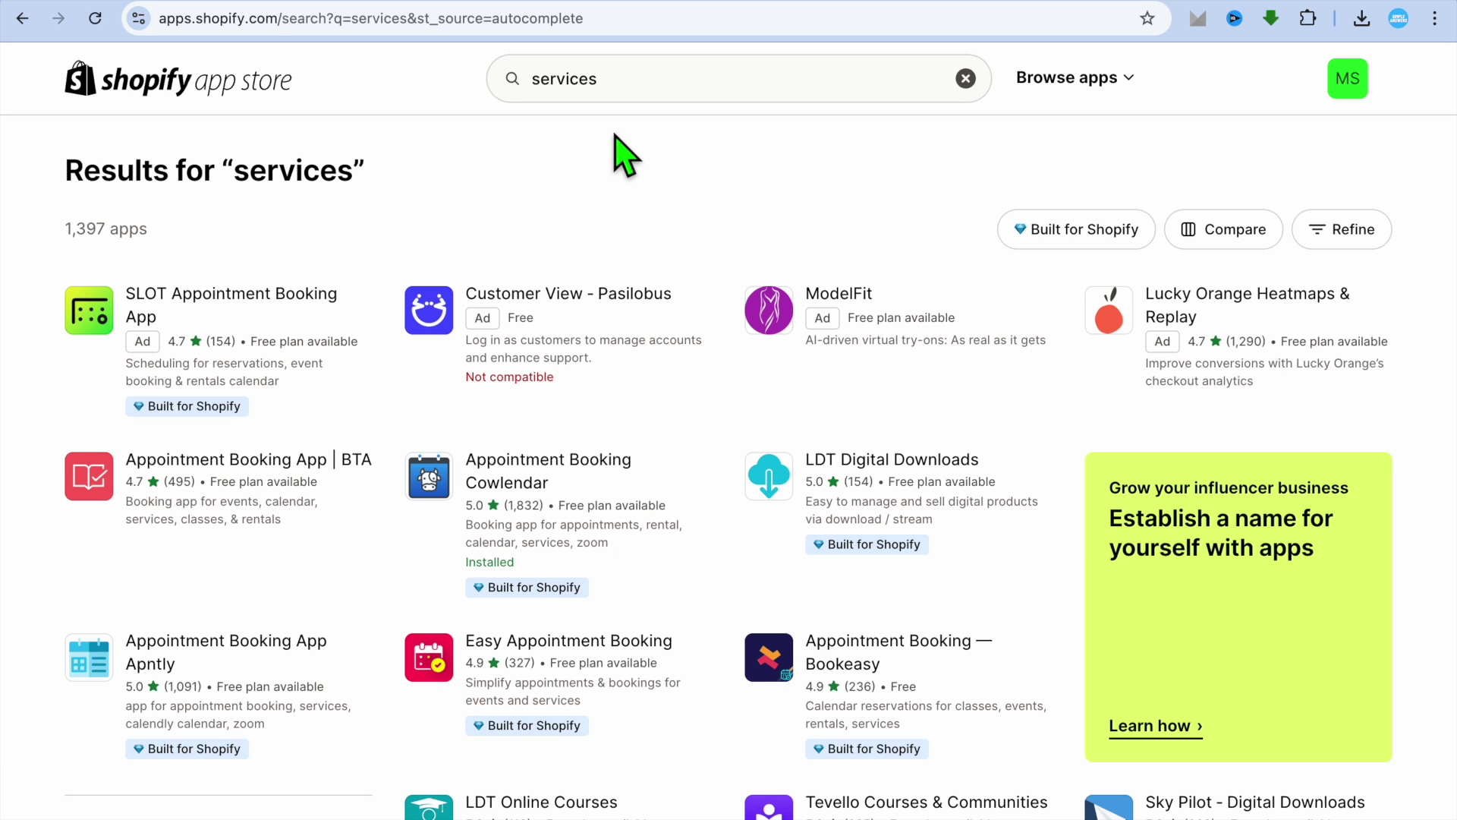
scroll(618, 146, "down", 2)
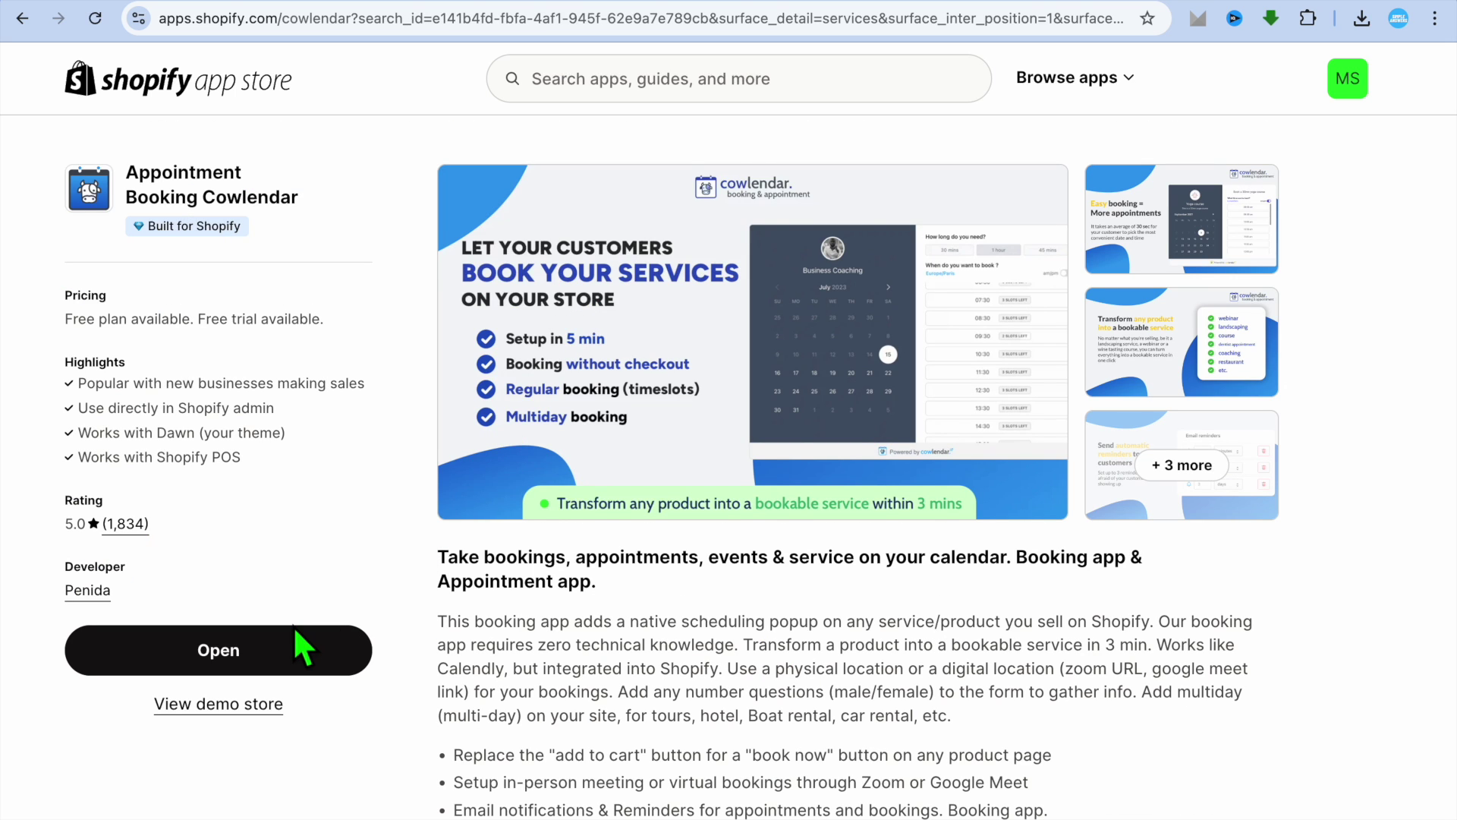
scroll(285, 660, "down", 4)
scroll(279, 651, "down", 14)
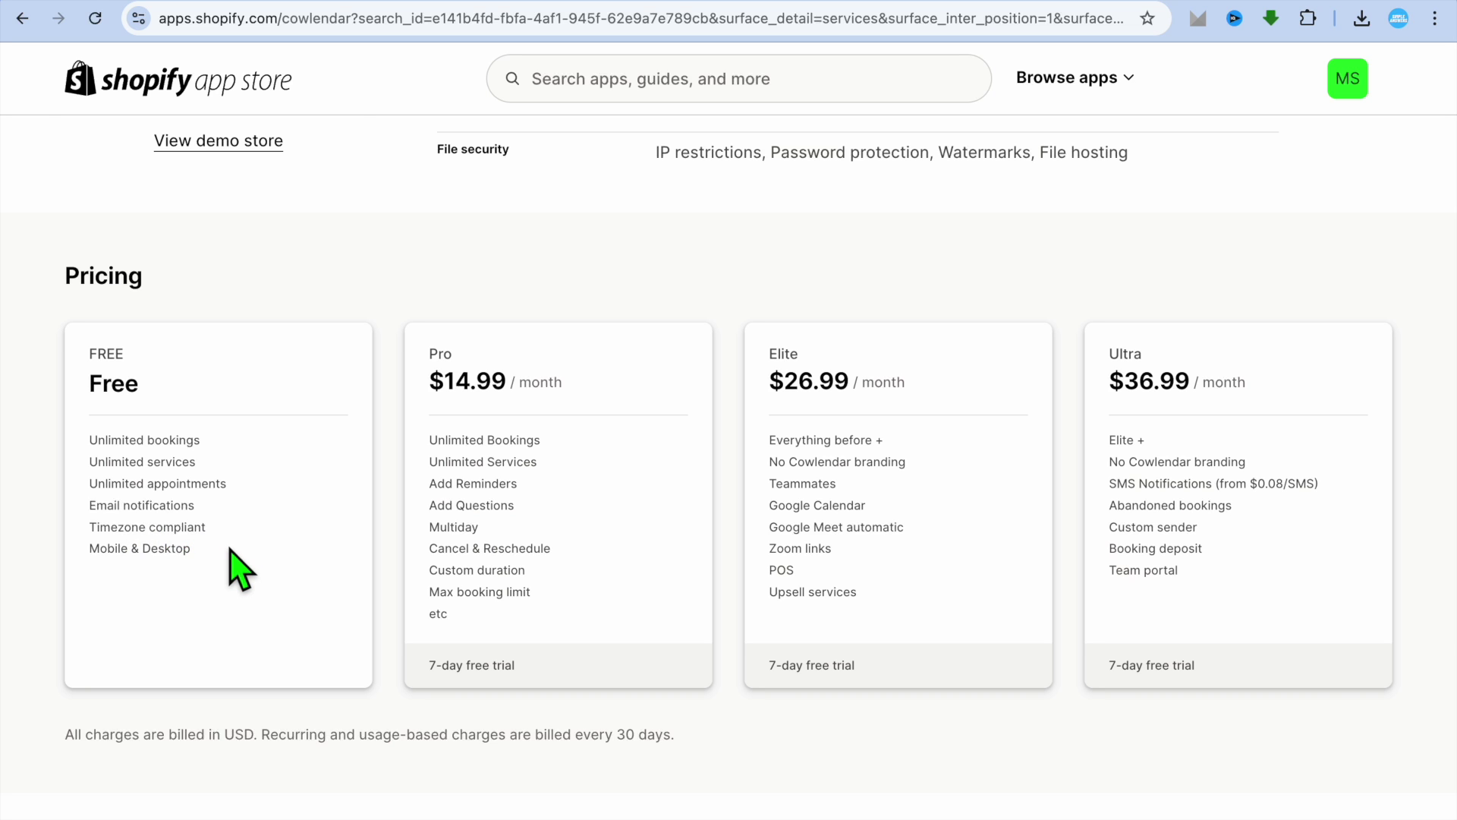
scroll(230, 552, "up", 3)
scroll(240, 570, "up", 1)
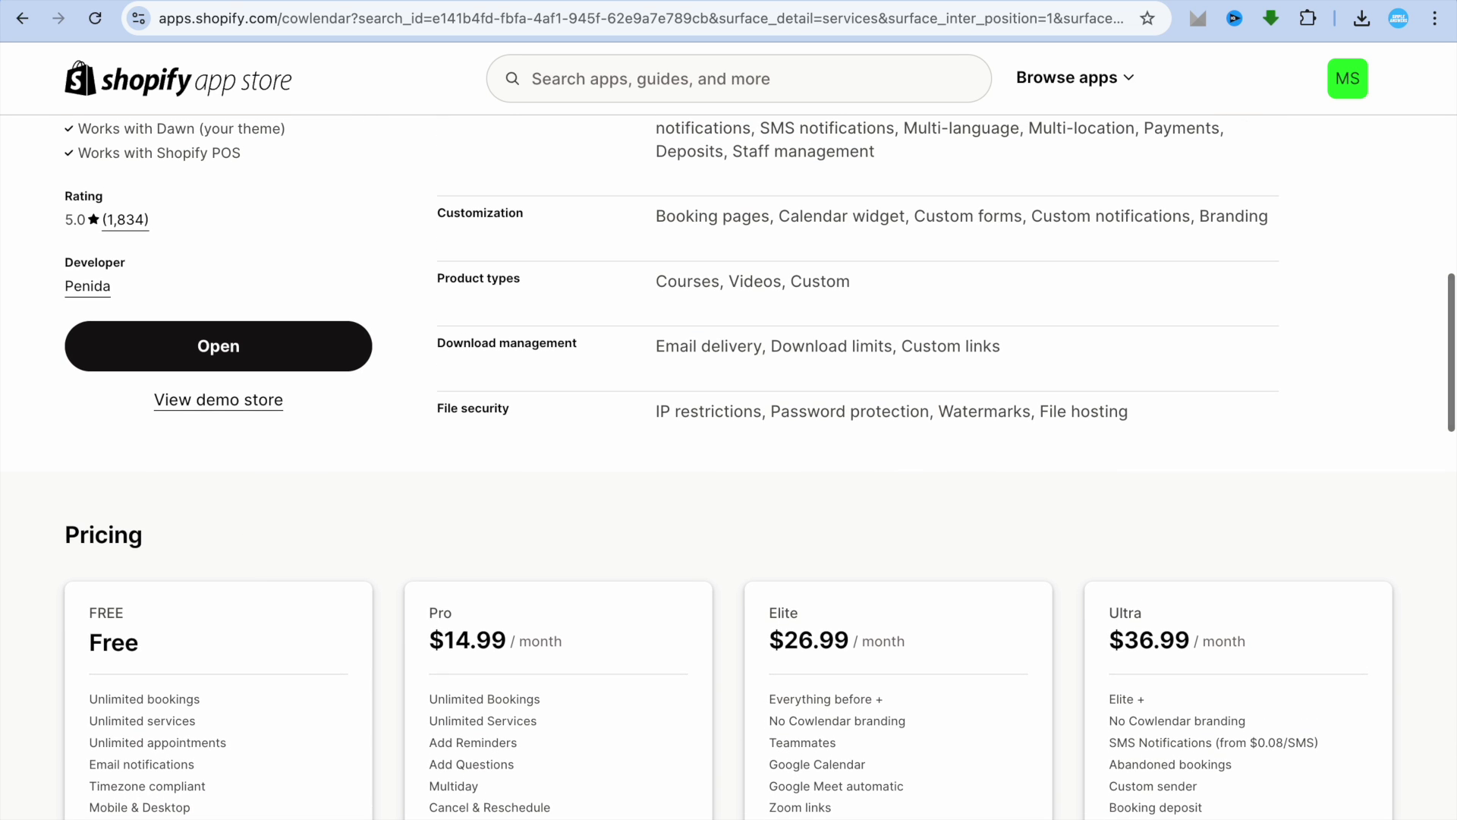
left_click(251, 354)
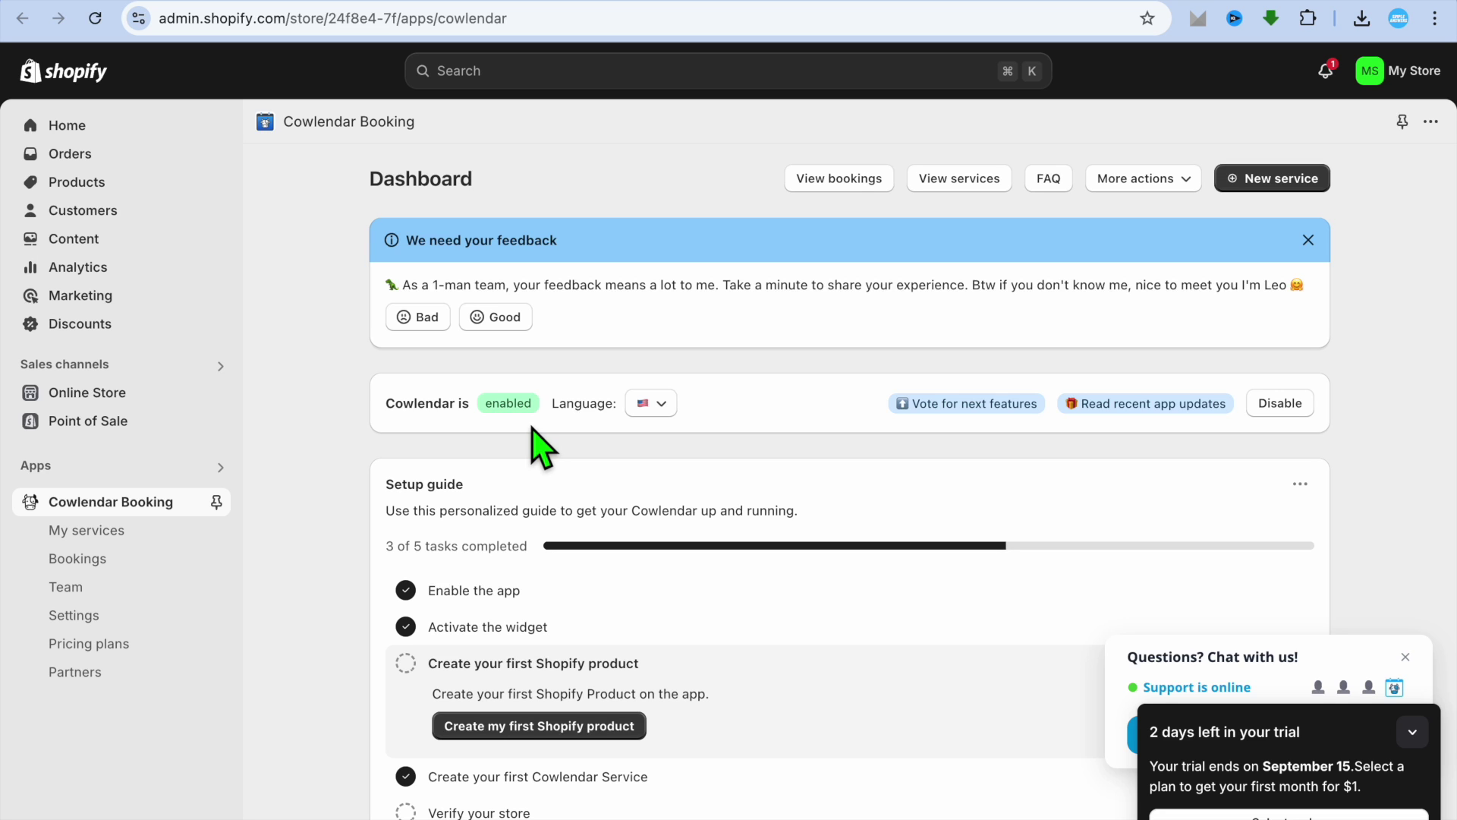
- From My services, start a new service and pick the Regular booking type
scroll(539, 446, "down", 3)
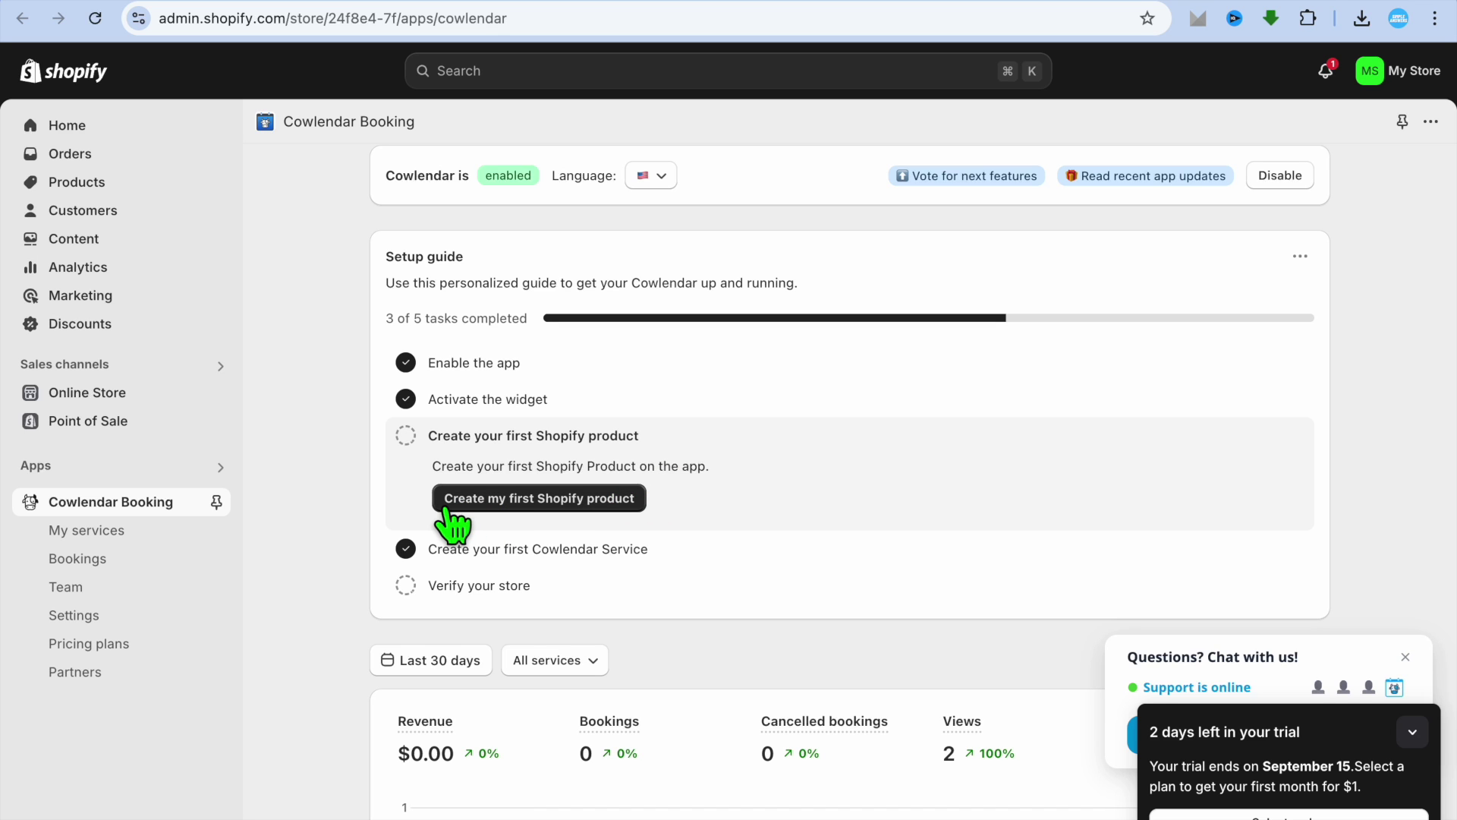
left_click(148, 534)
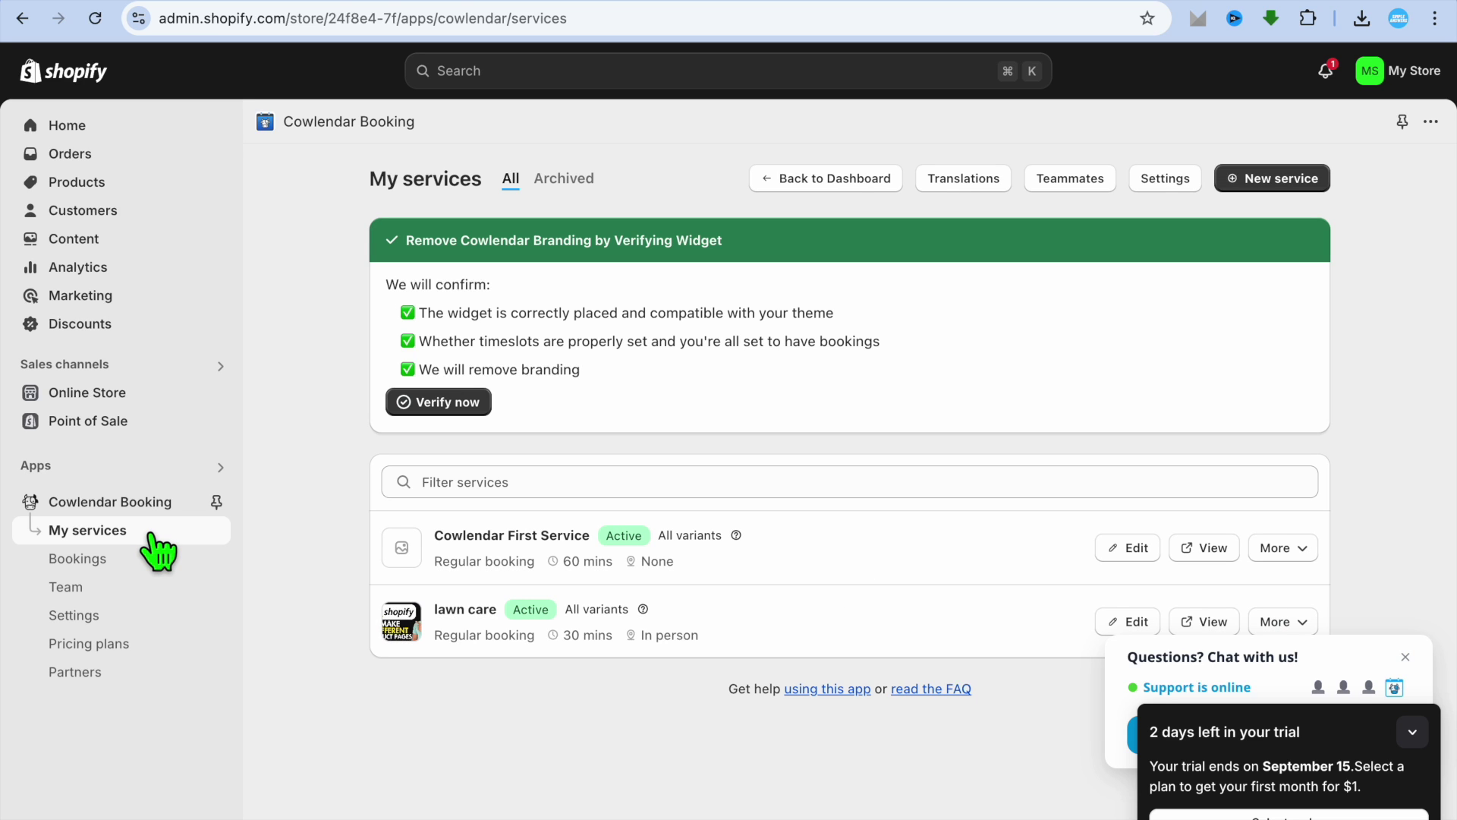
left_click(1282, 179)
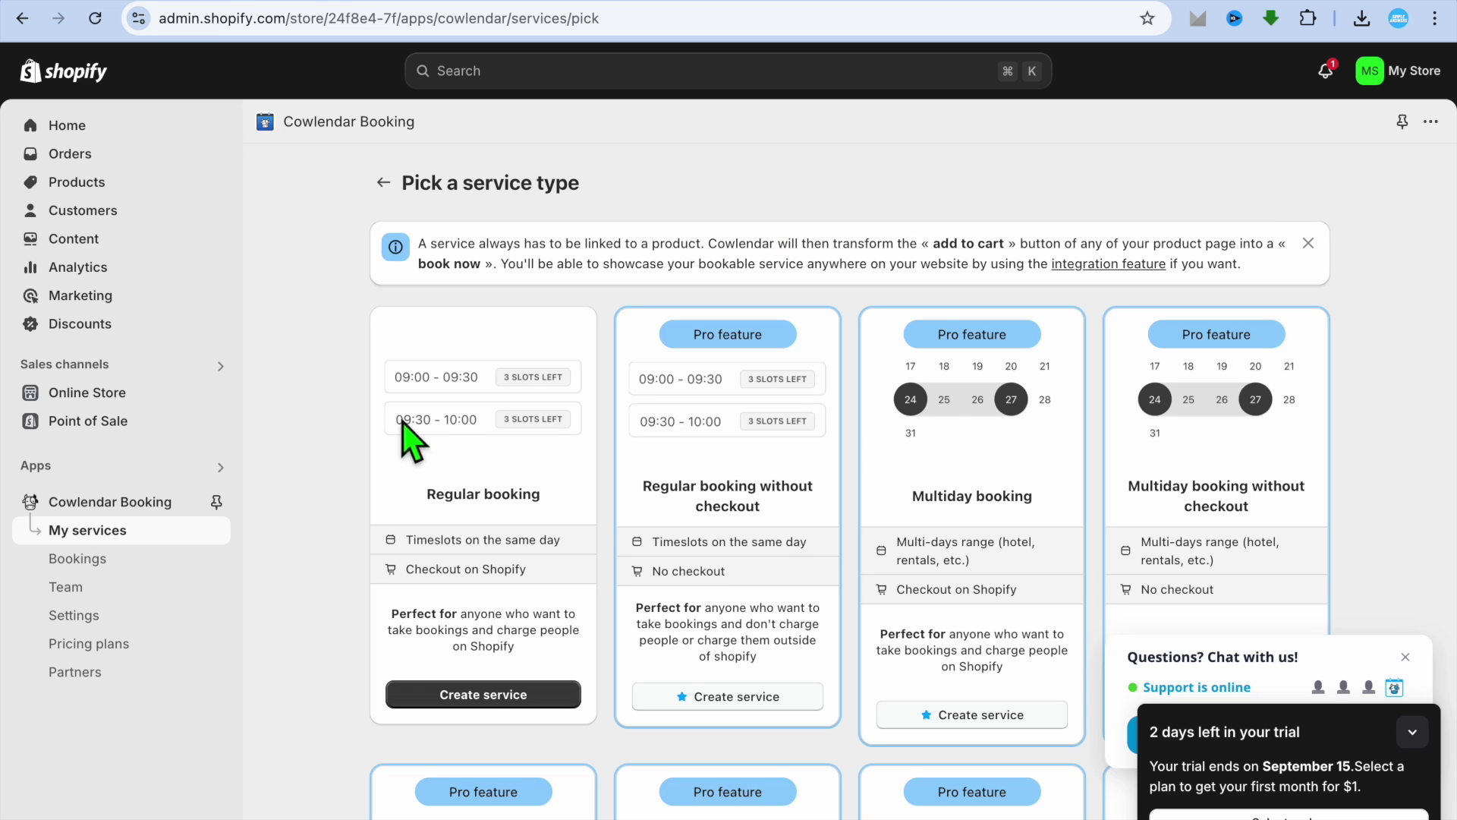
left_click(504, 698)
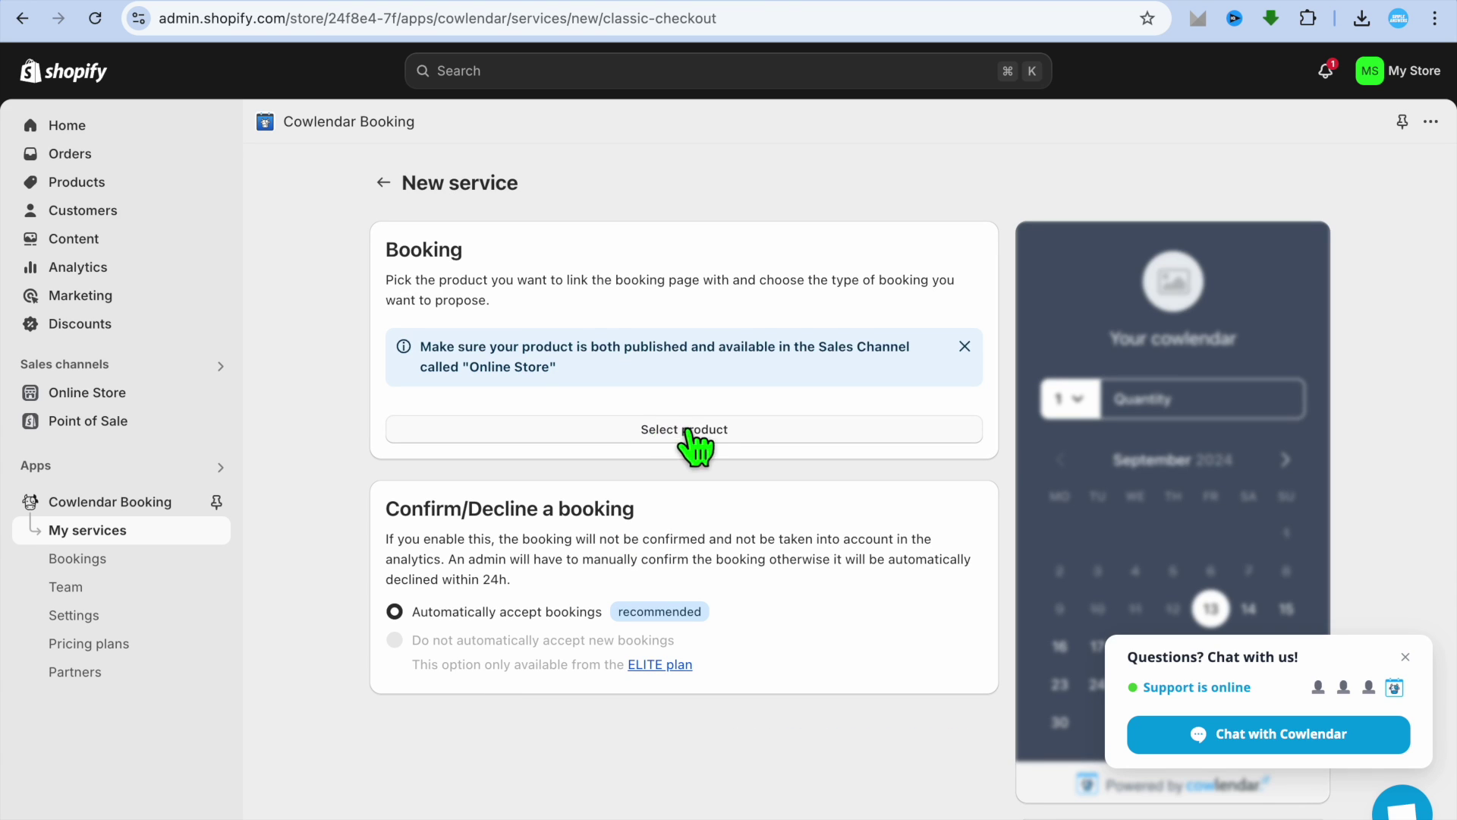
- Link the LAWN CARE product and its $20 variant to the new regular booking service
left_click(683, 433)
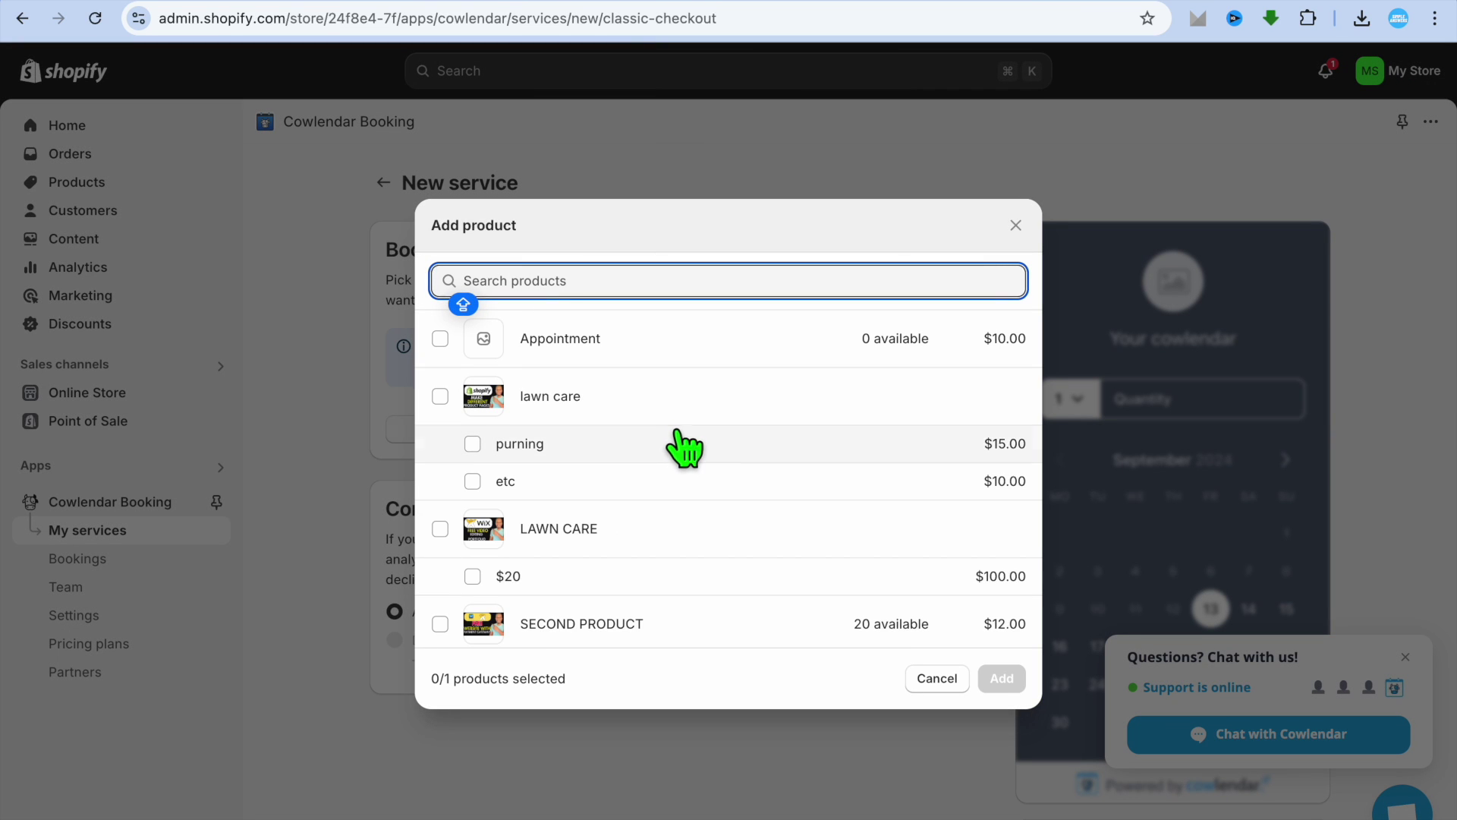
left_click(441, 529)
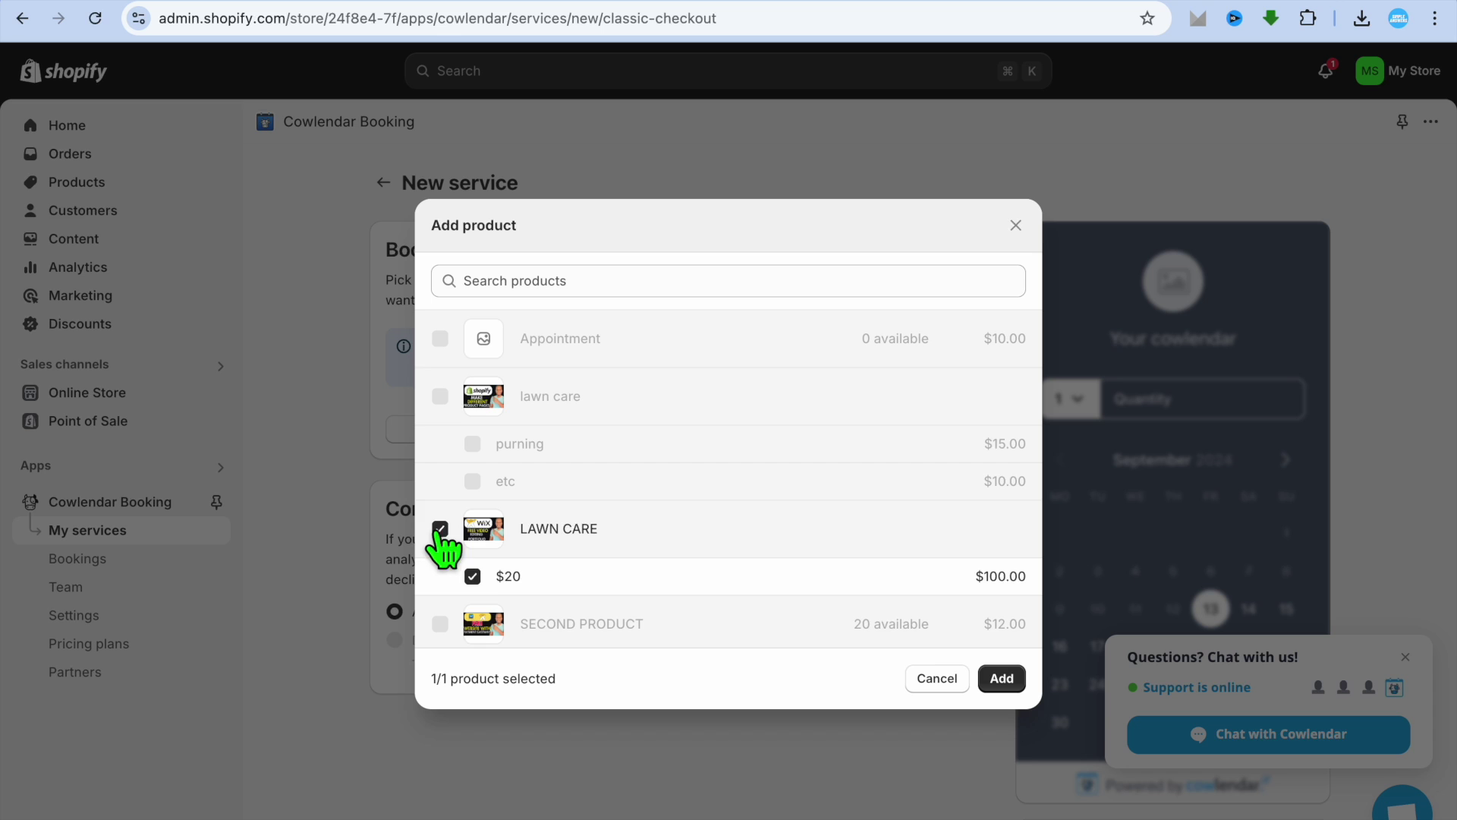
left_click(1001, 678)
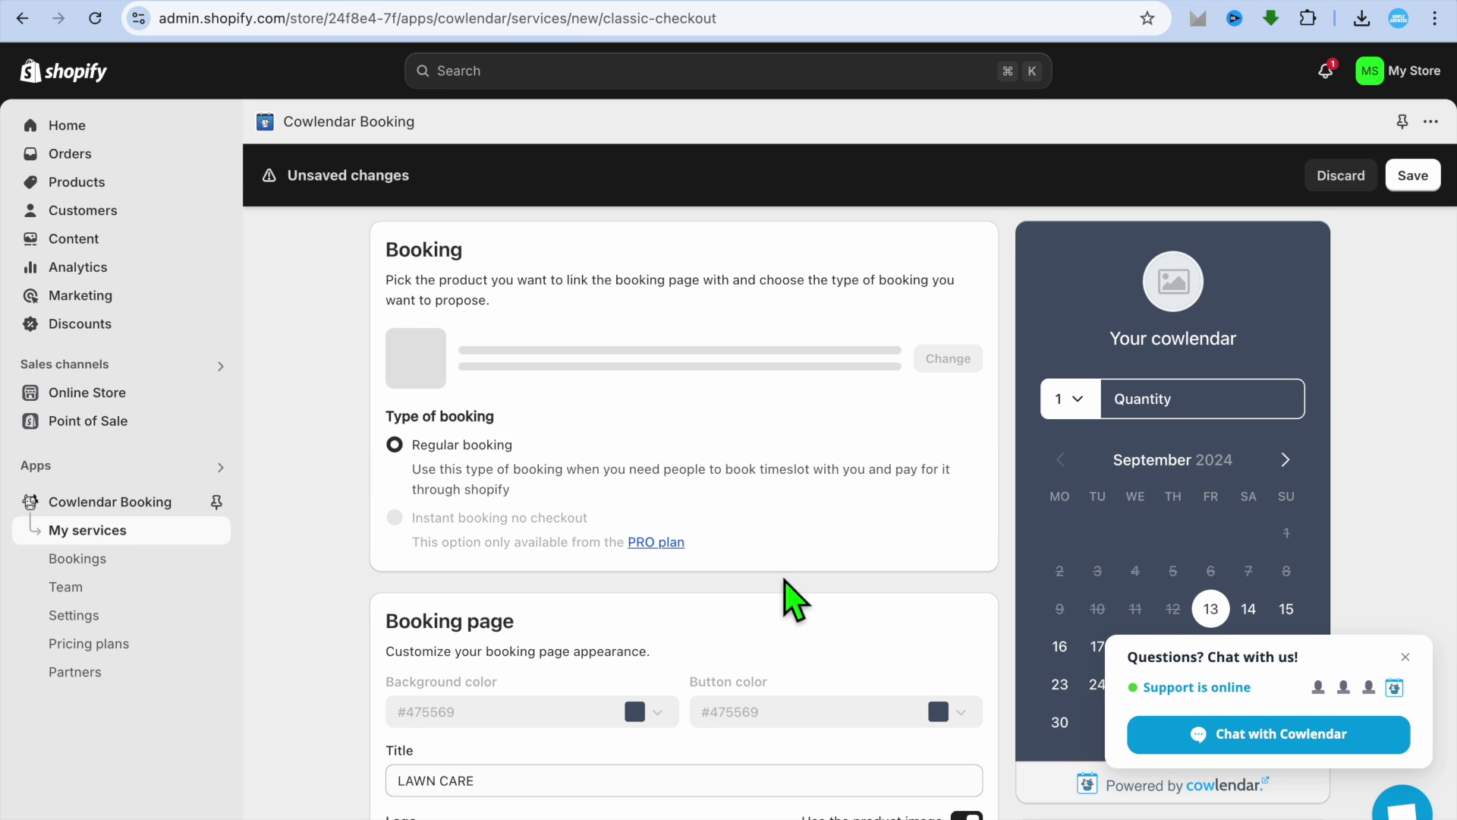
scroll(793, 599, "down", 1)
scroll(786, 590, "down", 5)
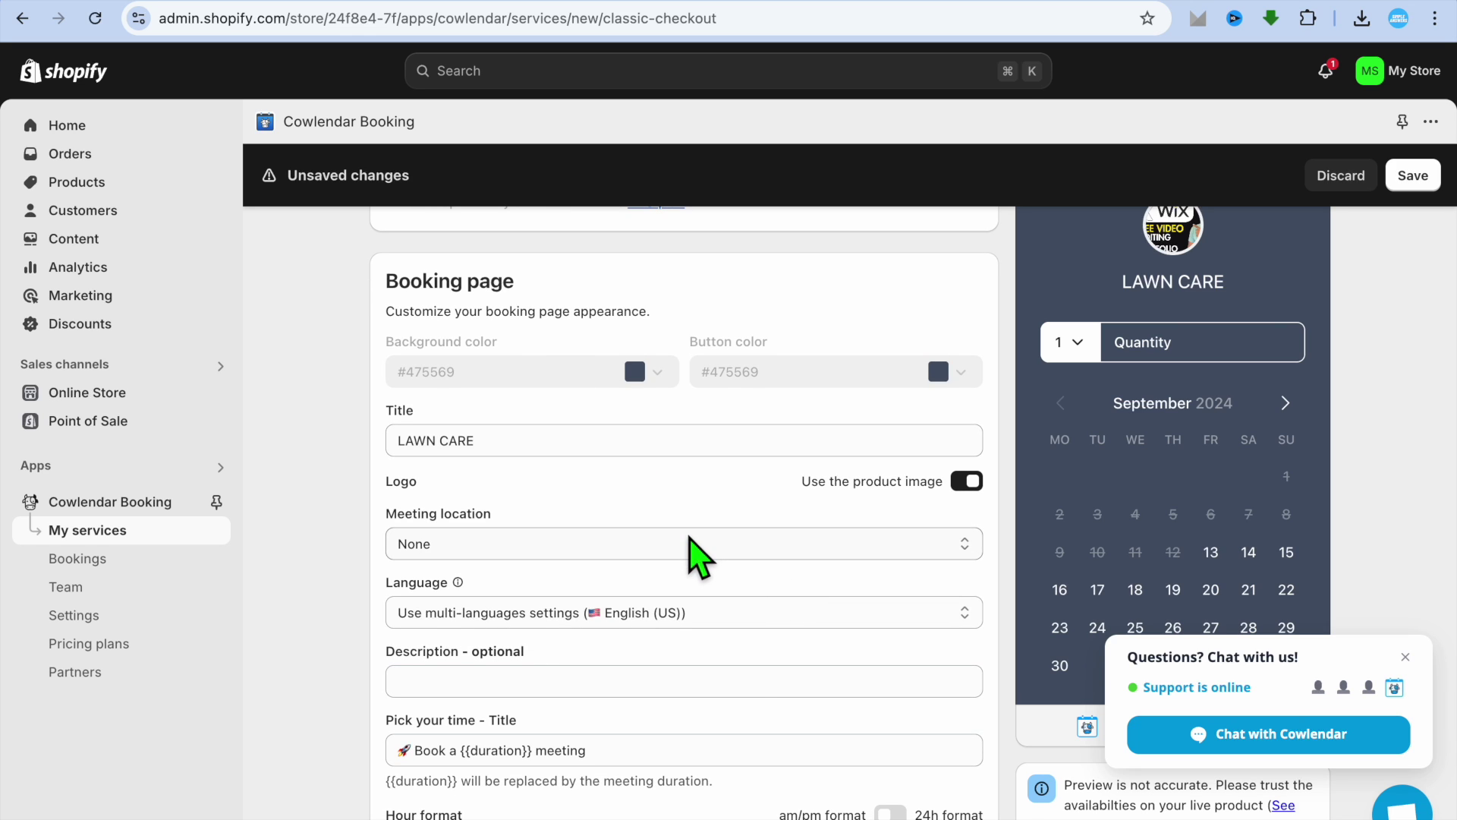
- Set the meeting location to Custom and move down to the Availability settings
scroll(687, 524, "down", 1)
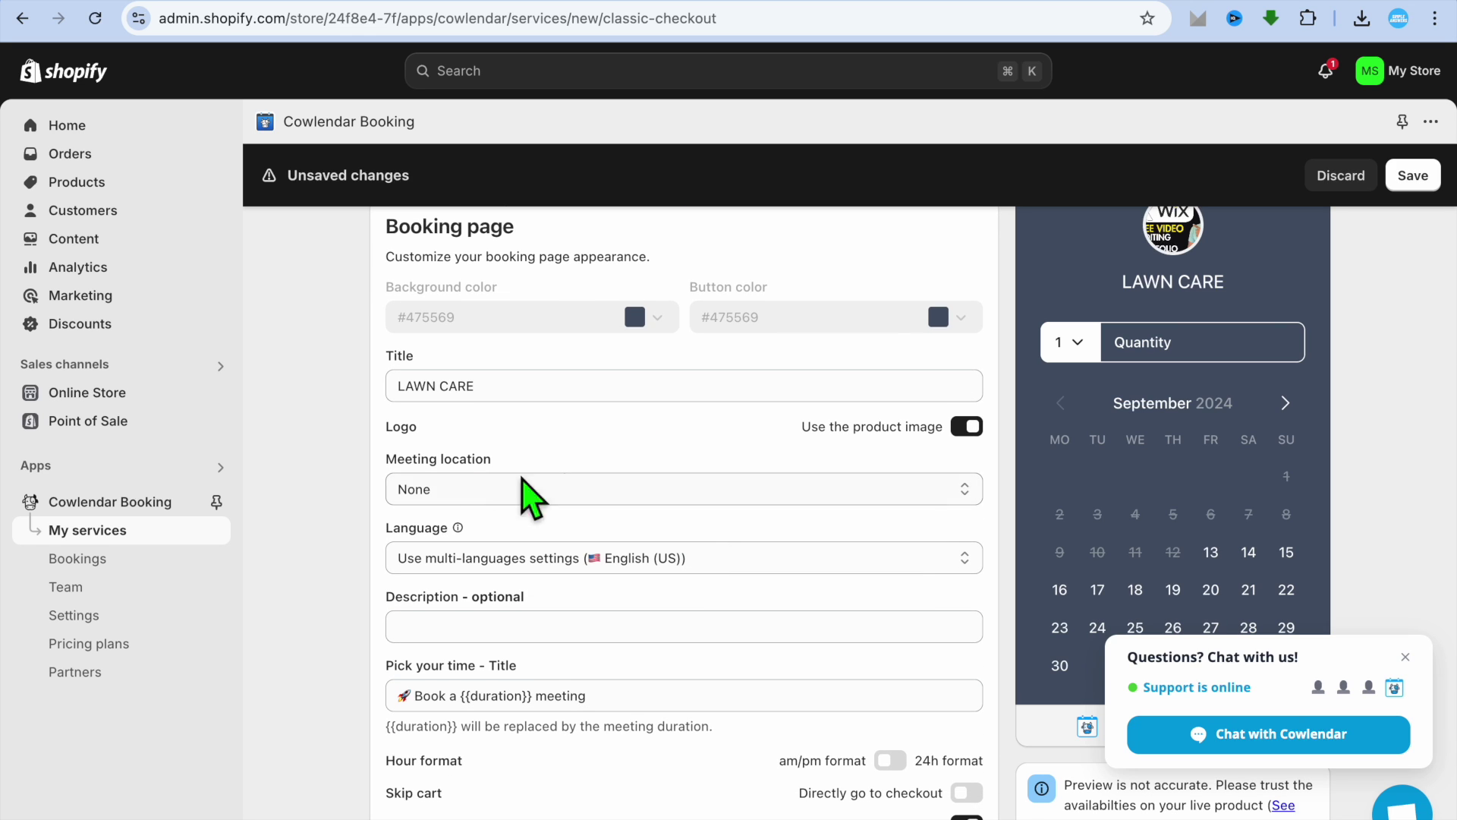
left_click(705, 486)
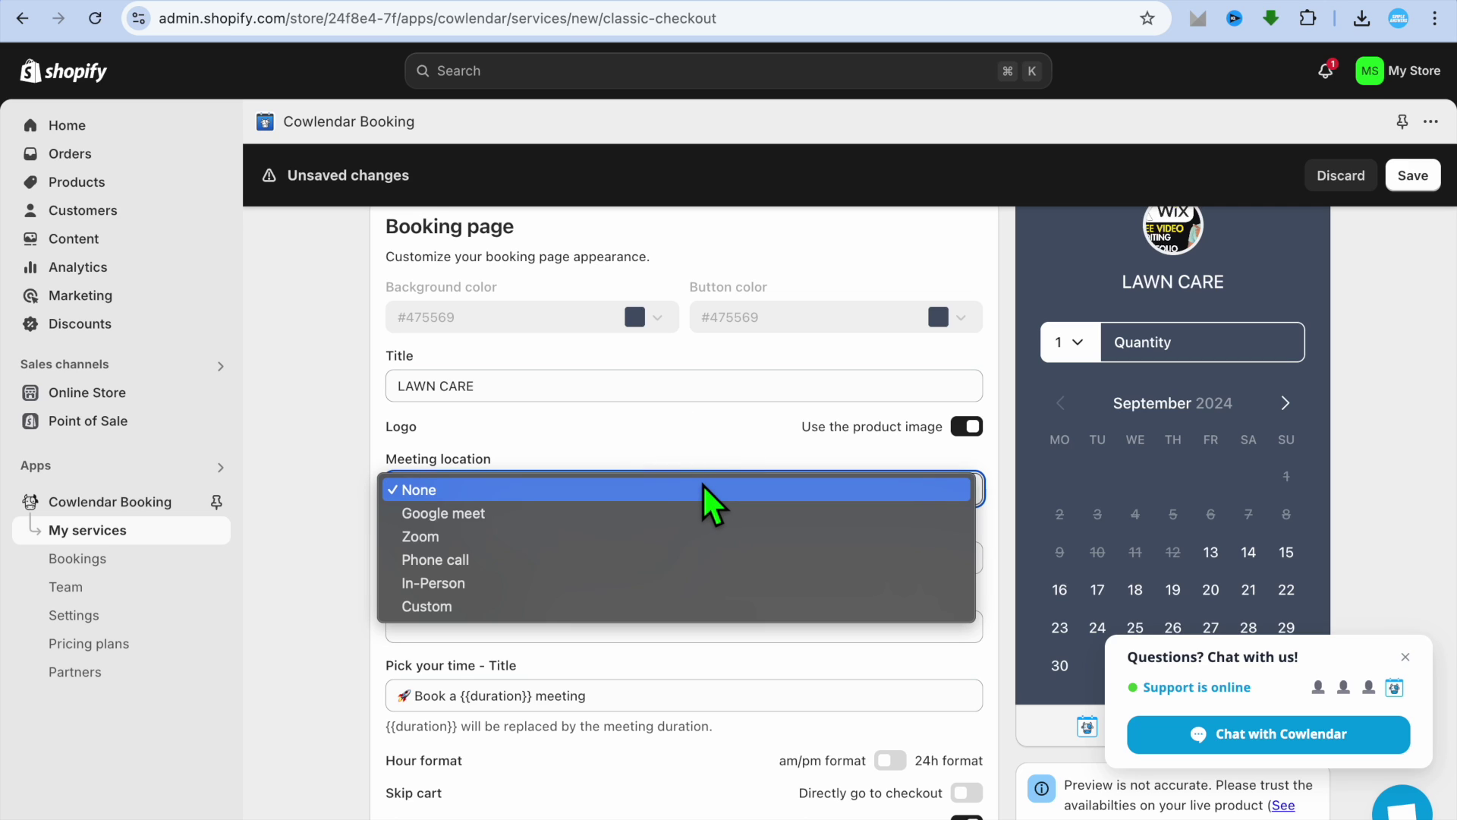
left_click(523, 607)
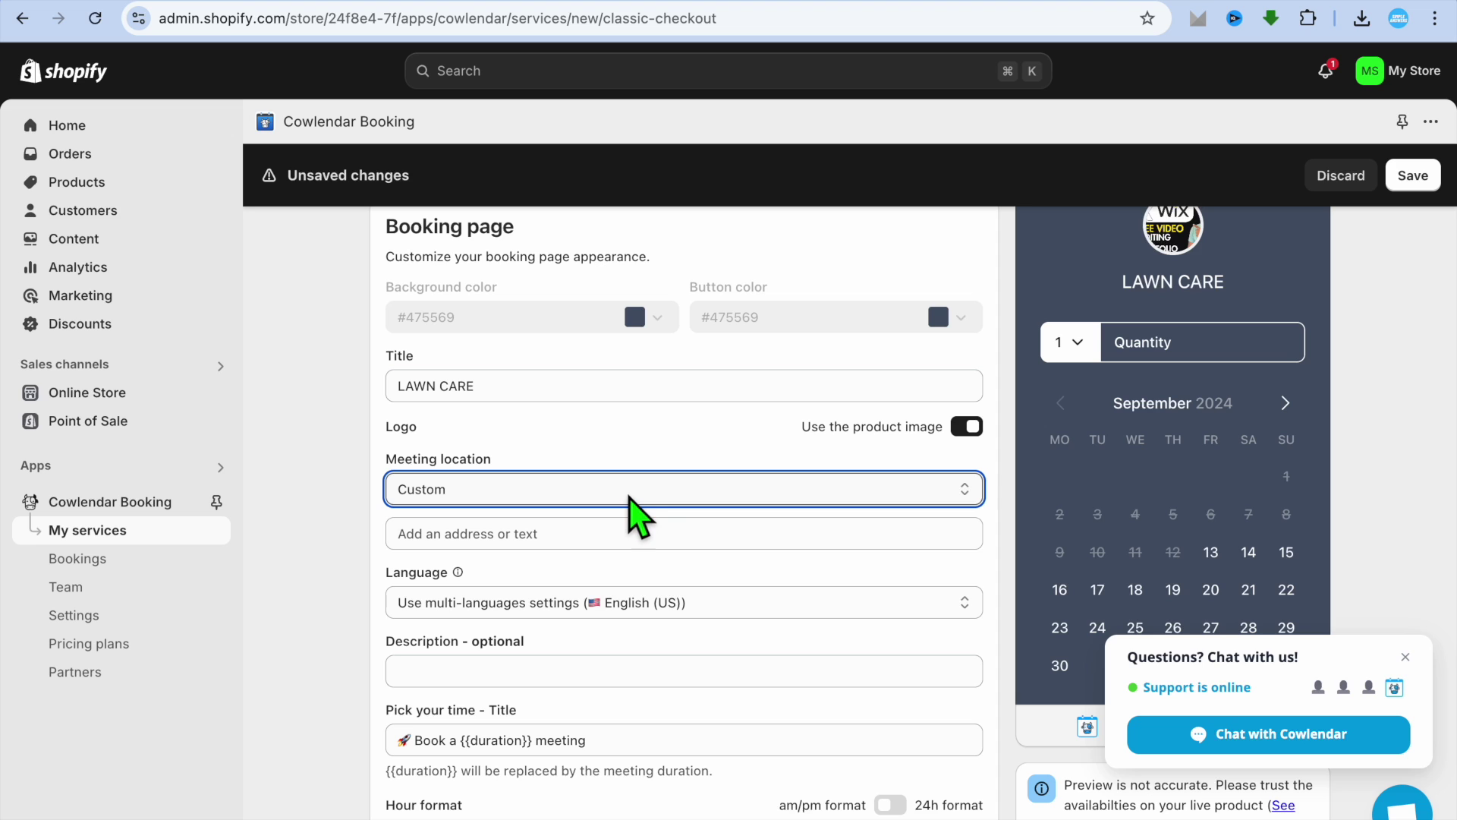
scroll(679, 542, "down", 3)
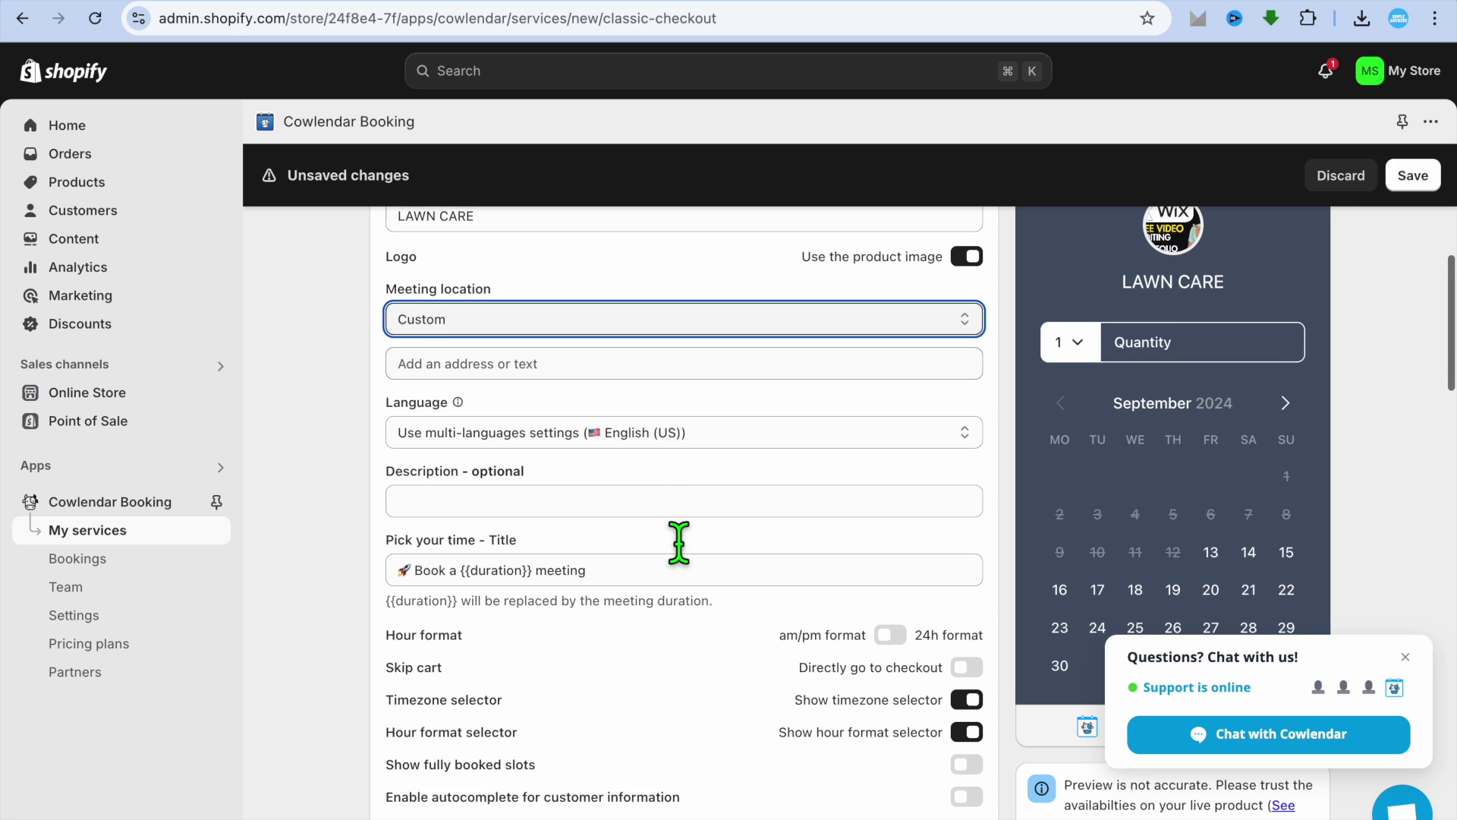
scroll(680, 542, "down", 1)
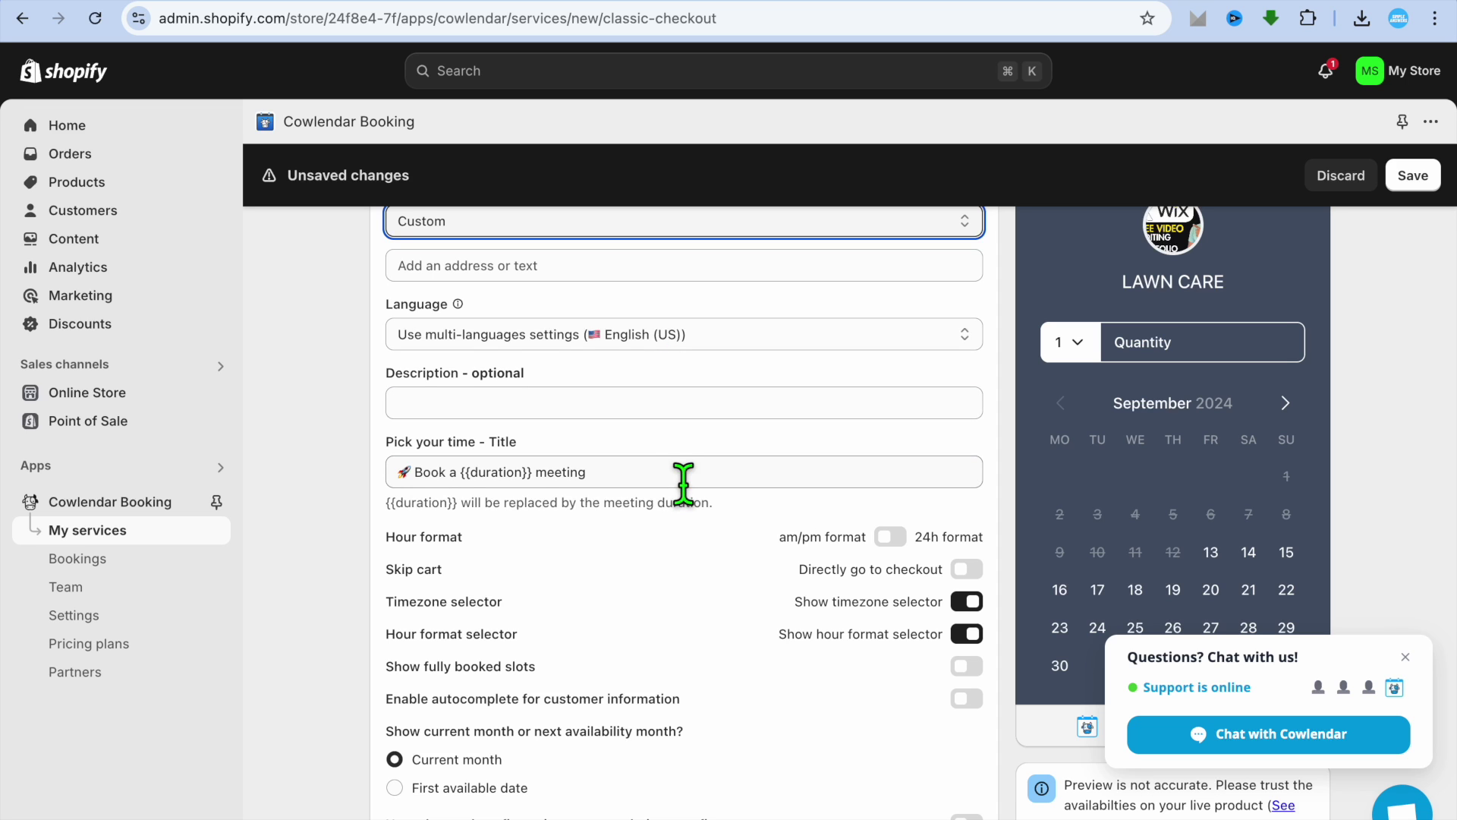
scroll(626, 425, "down", 3)
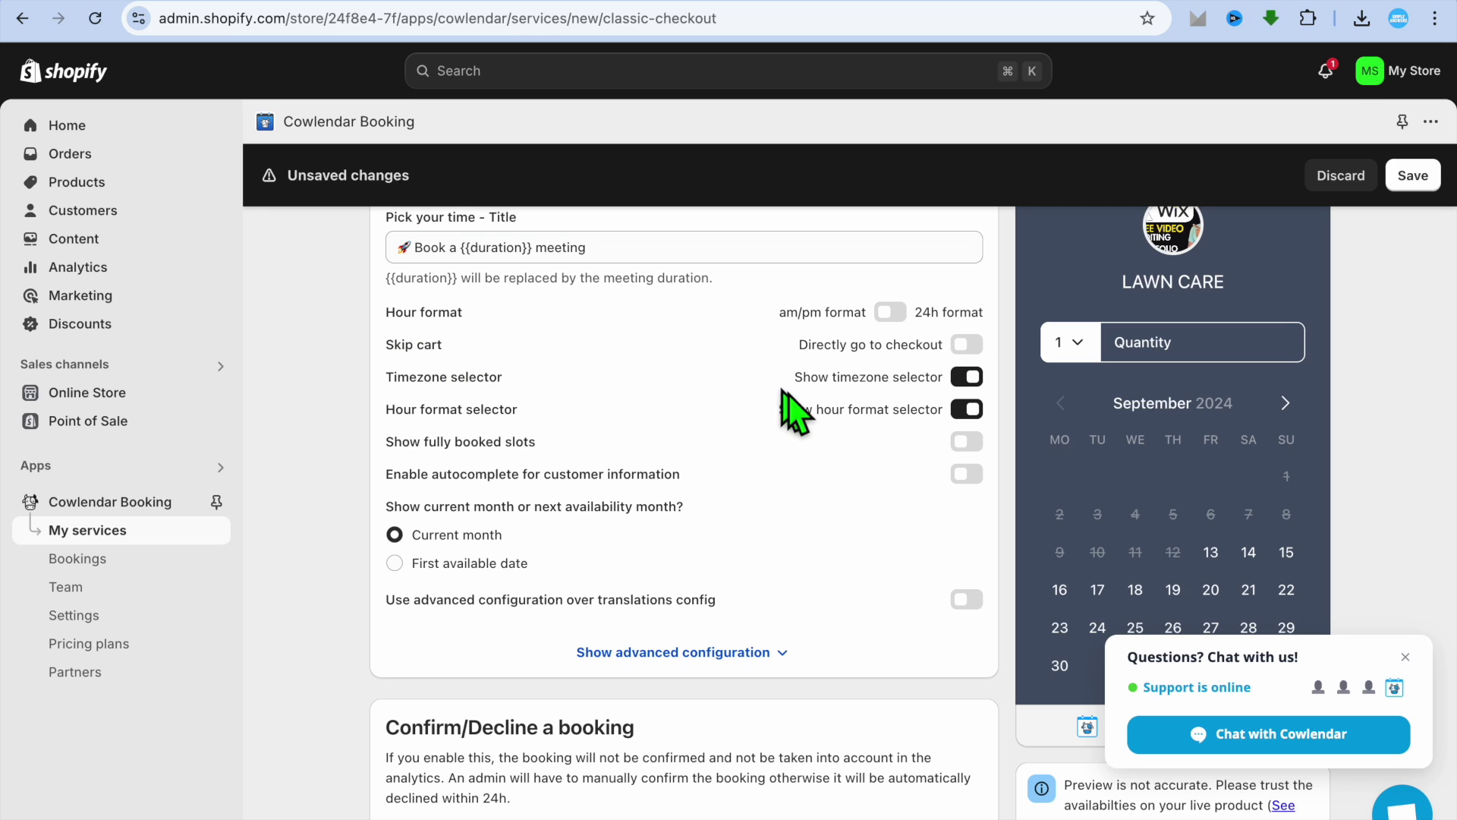
scroll(789, 396, "down", 3)
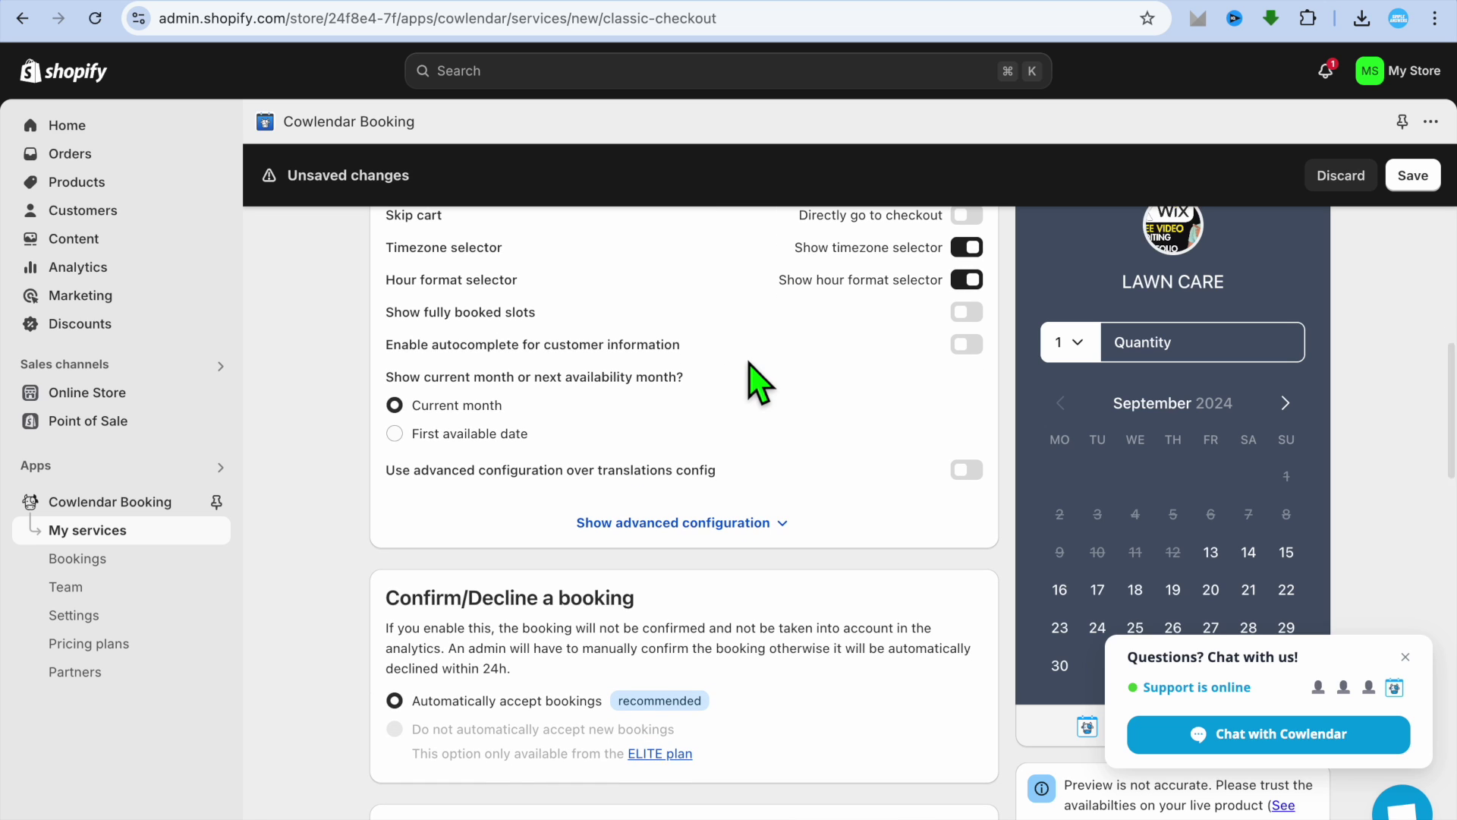
scroll(757, 372, "down", 10)
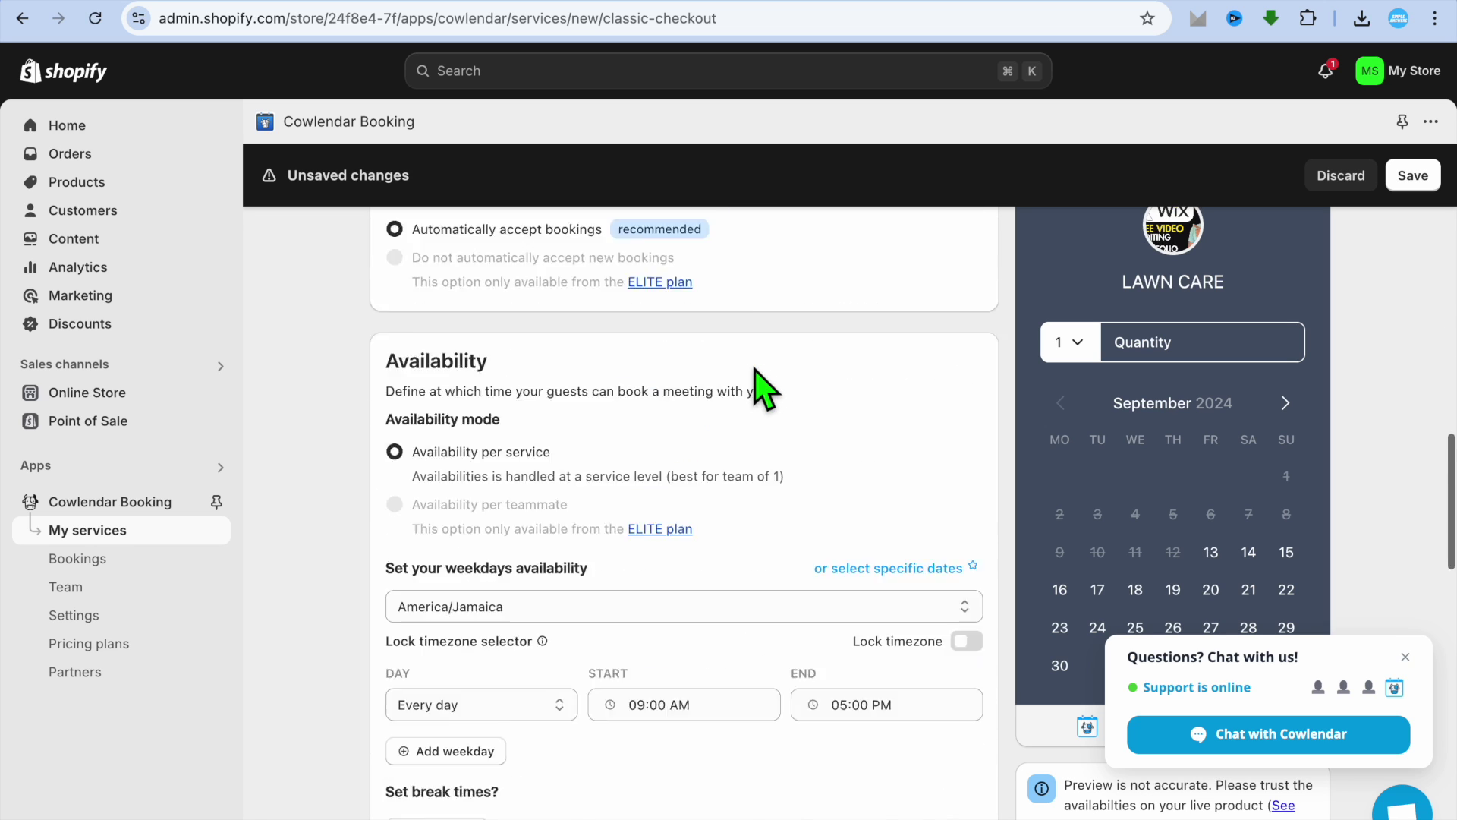
- Check the every-day 09:00 AM–05:00 PM availability and 30-minute meetings, then save the service
scroll(765, 384, "down", 1)
scroll(758, 384, "up", 2)
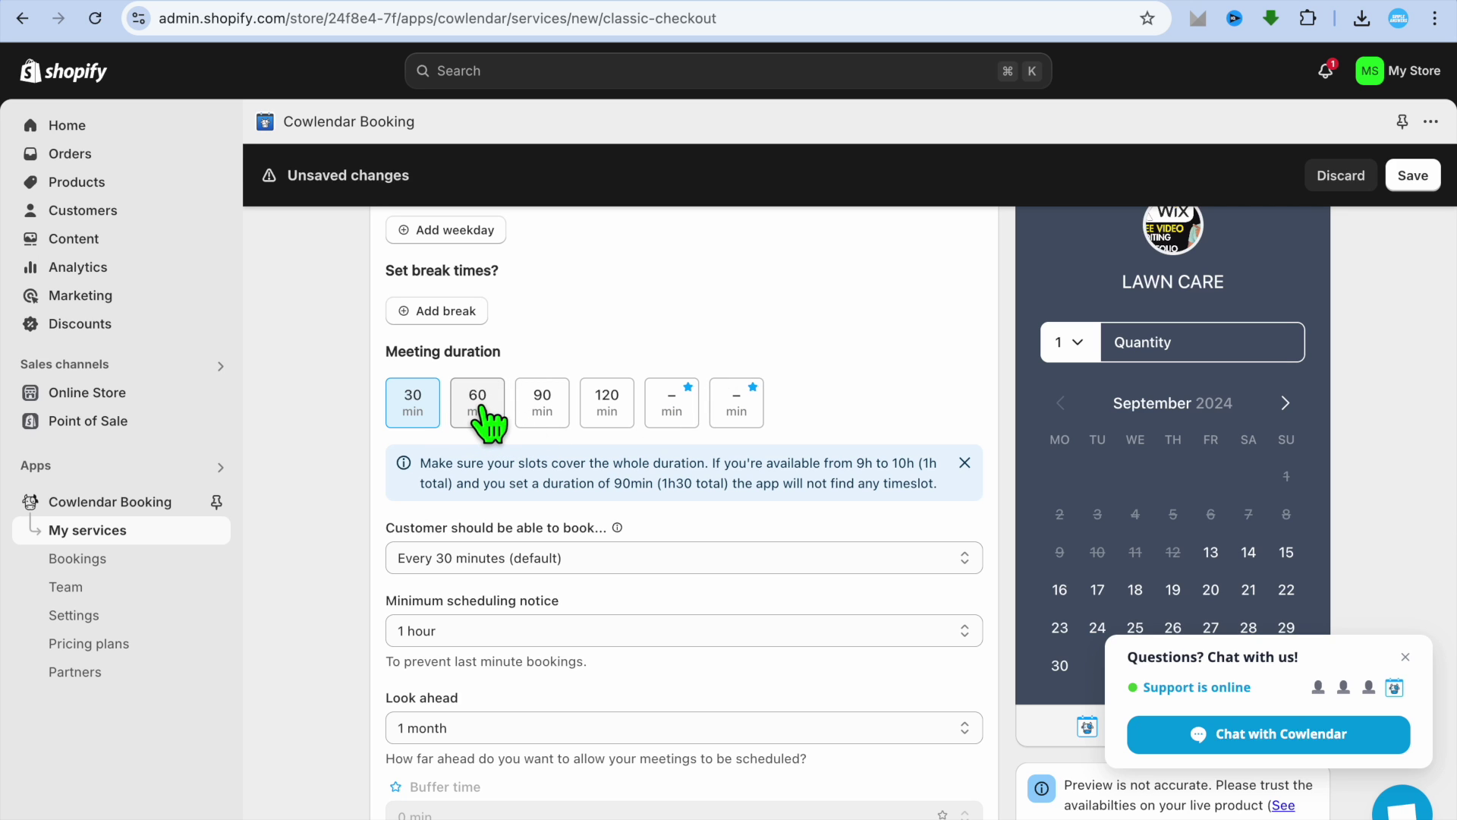
scroll(475, 326, "up", 1)
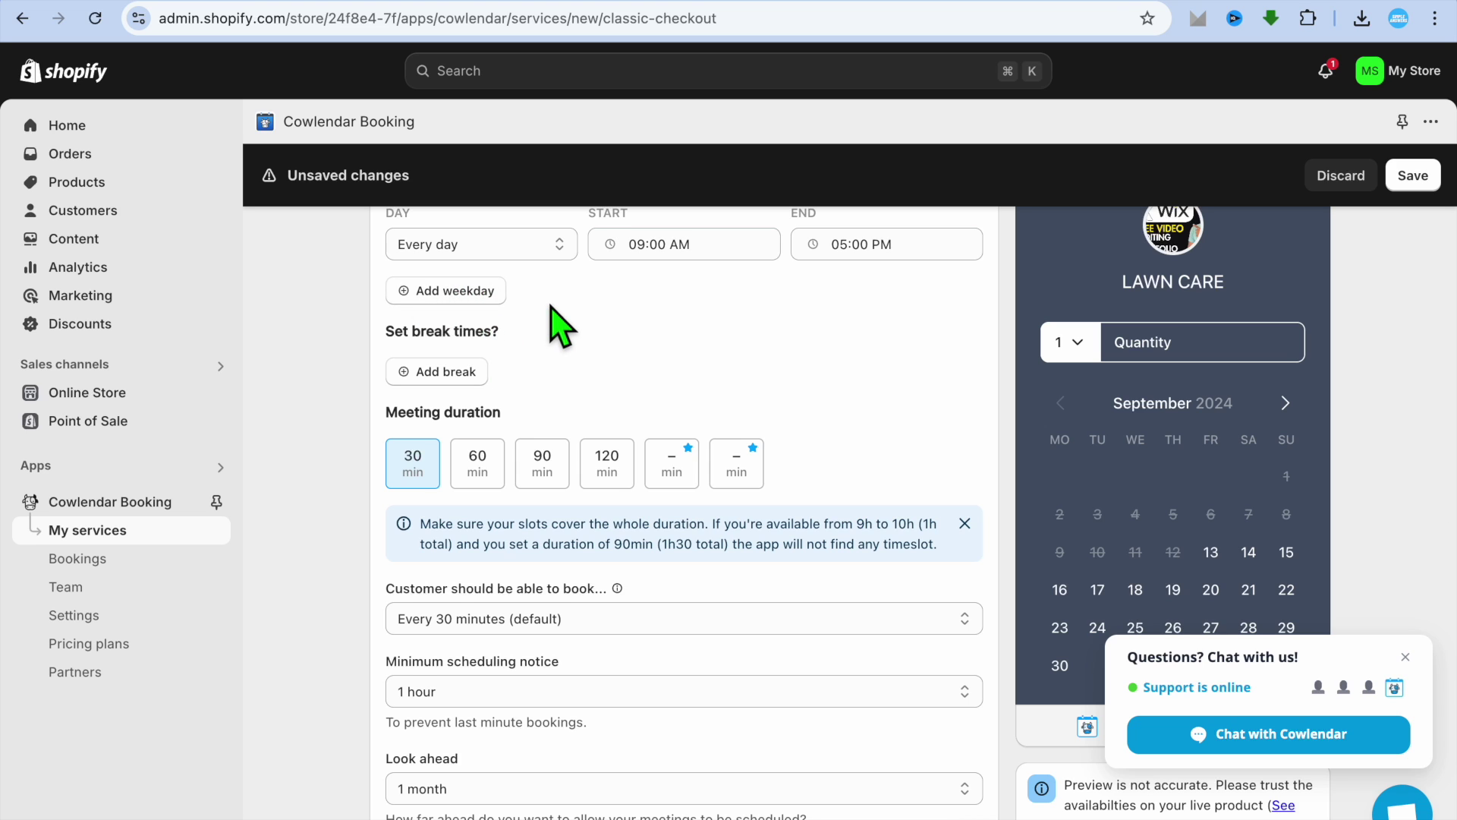
scroll(556, 322, "up", 1)
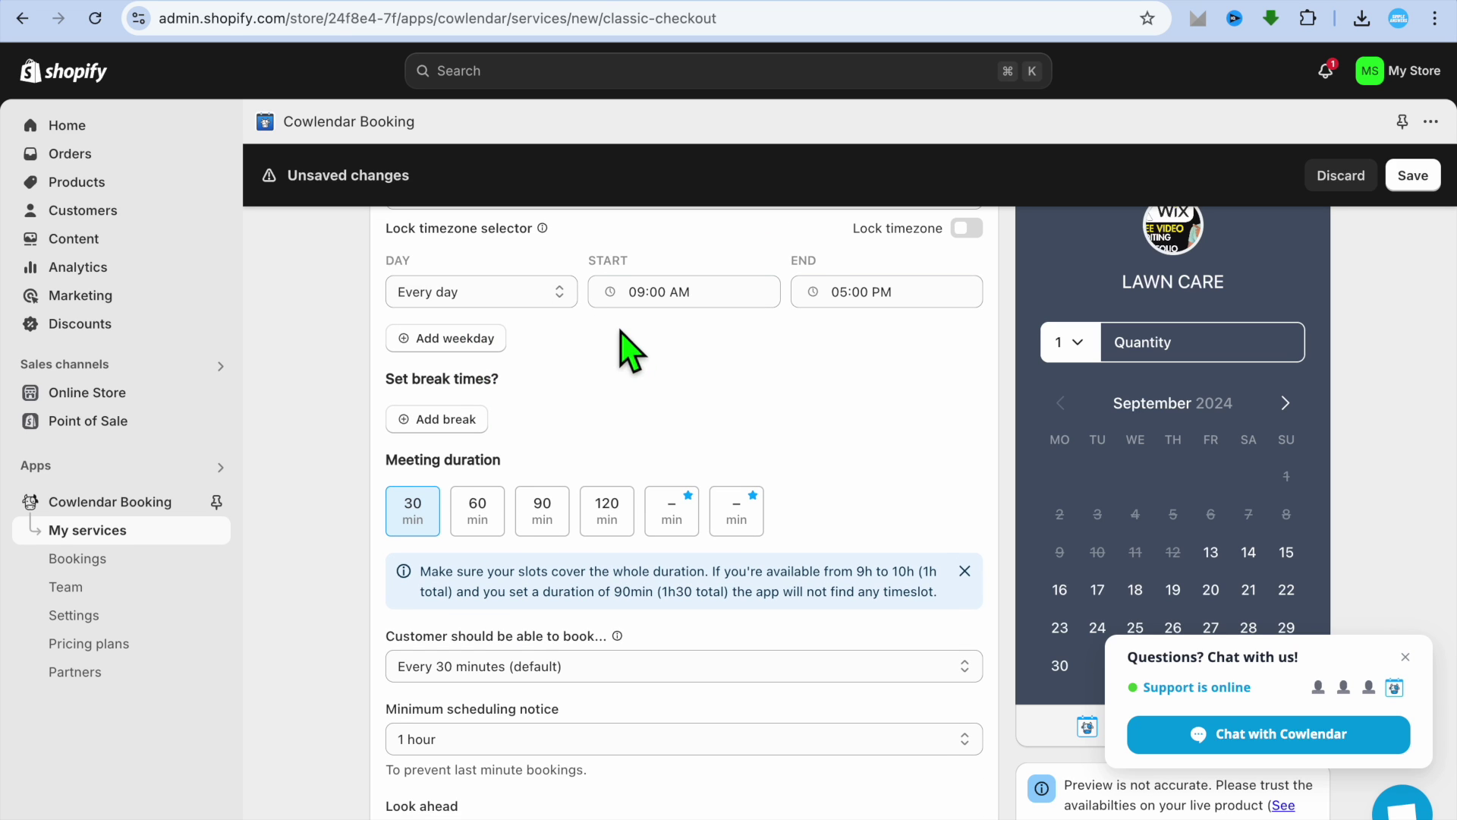
scroll(618, 342, "down", 5)
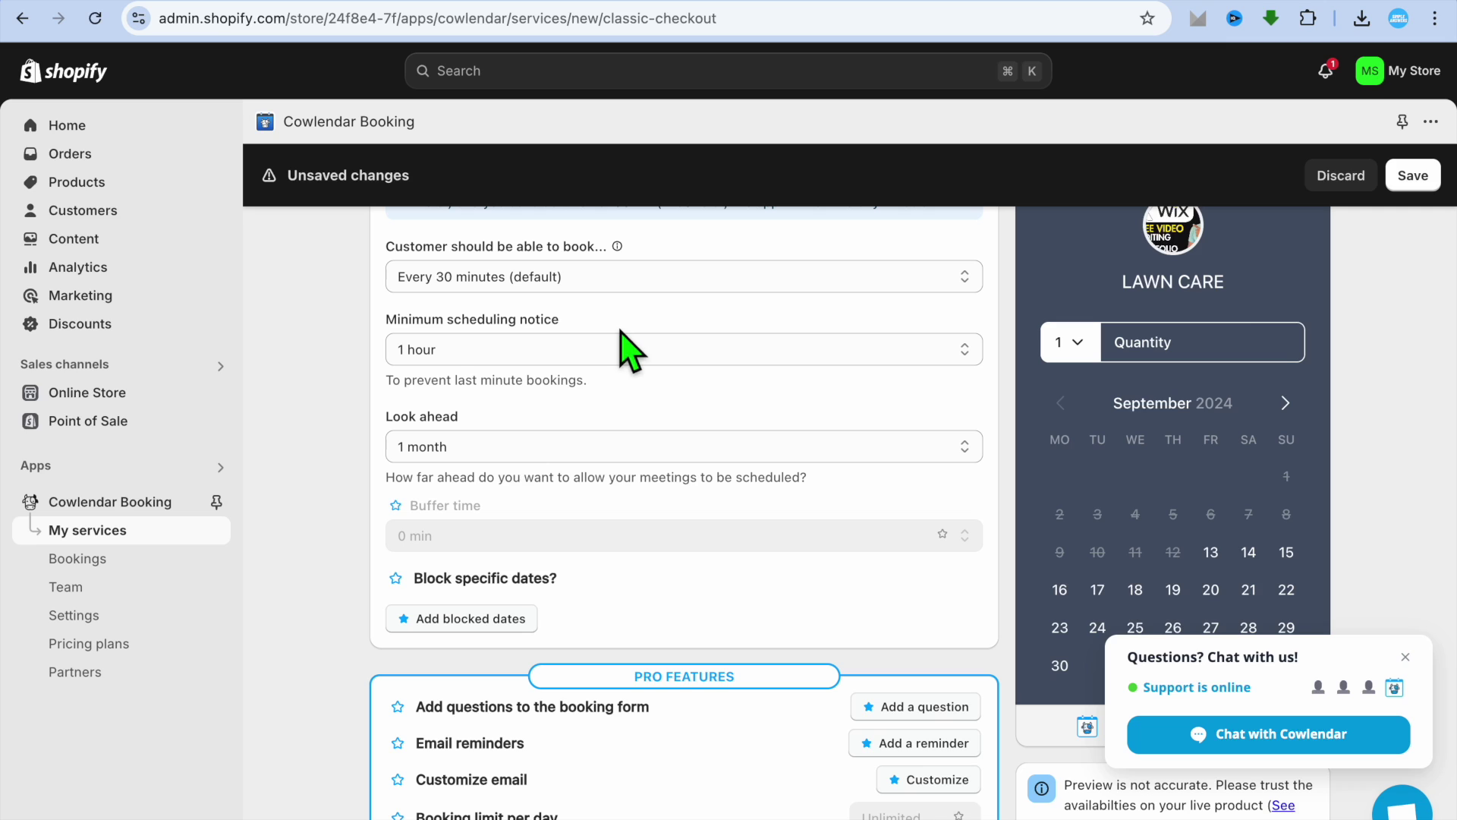
left_click(1413, 179)
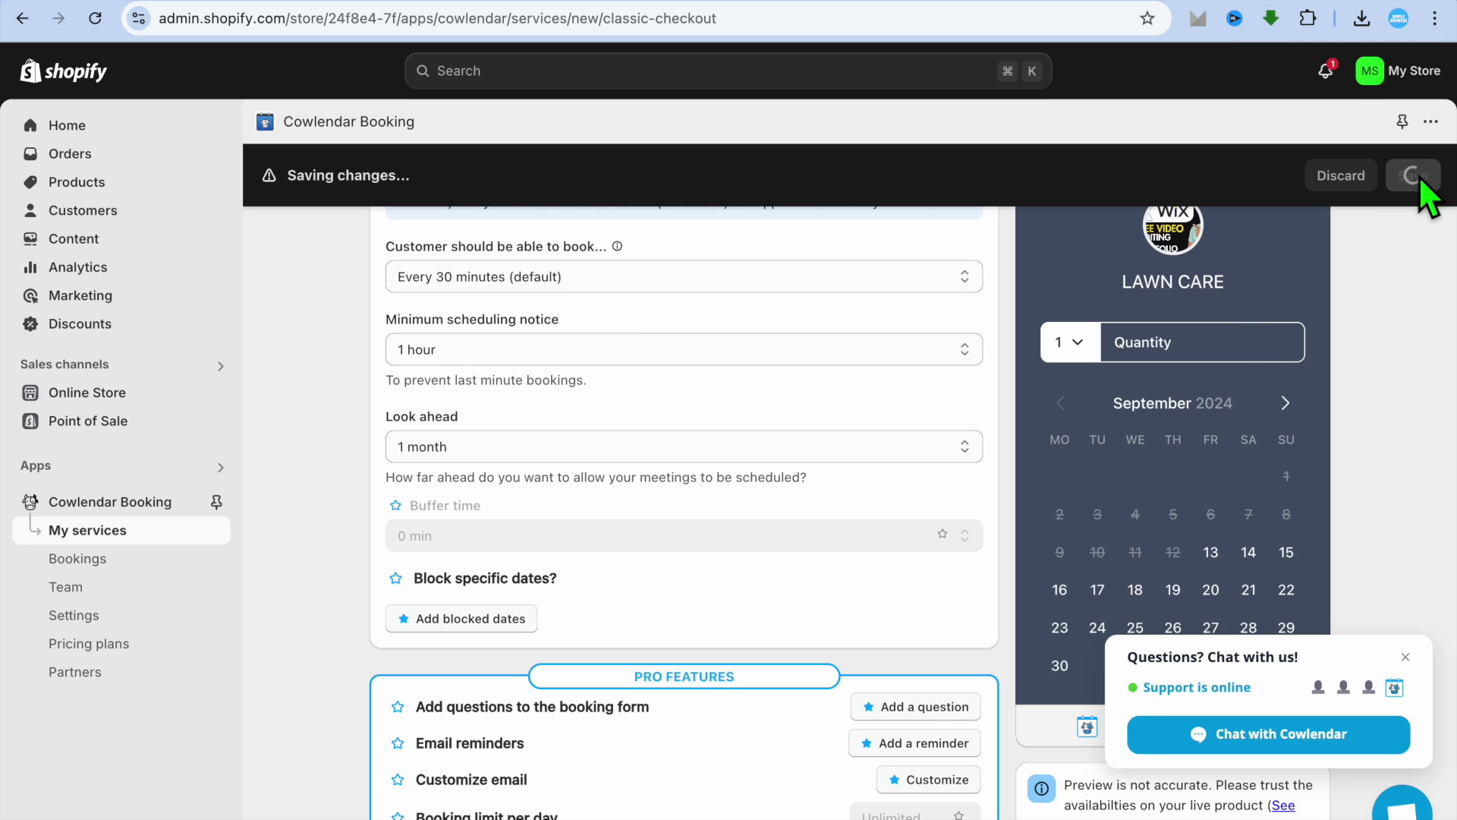